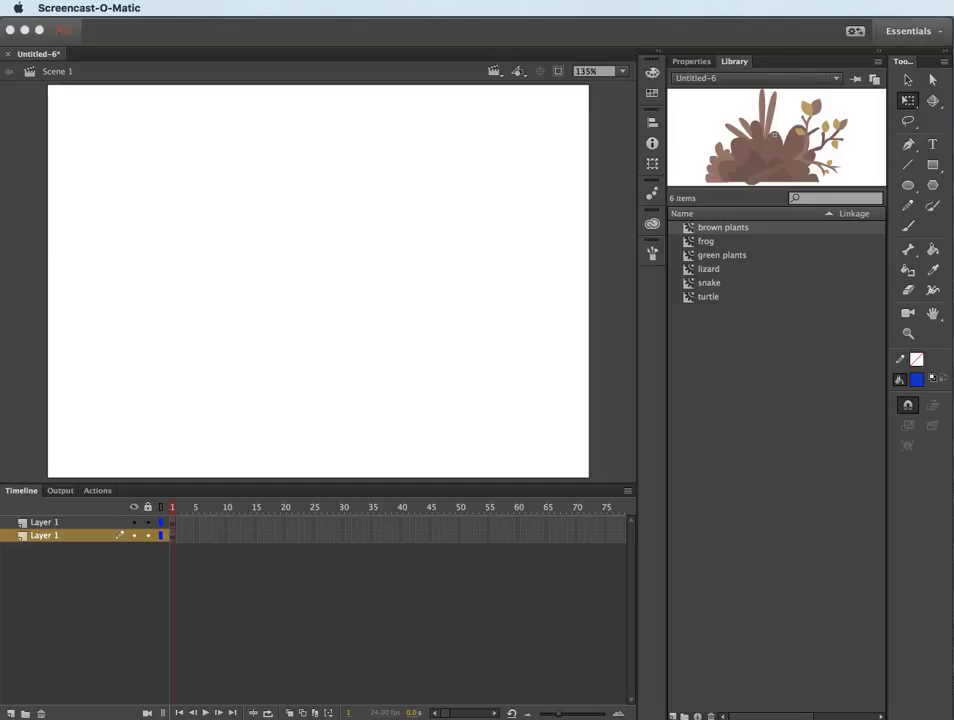
Step: Browse the Library, previewing the frog, green plants, lizard, snake, turtle and brown plants symbols
left_click(244, 33)
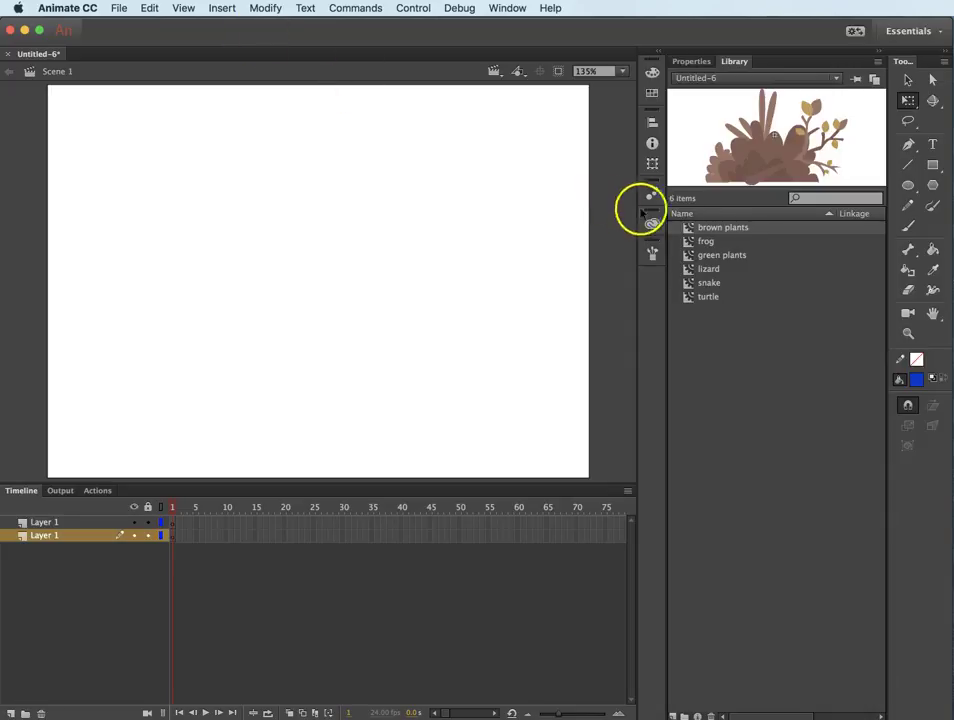
left_click(710, 242)
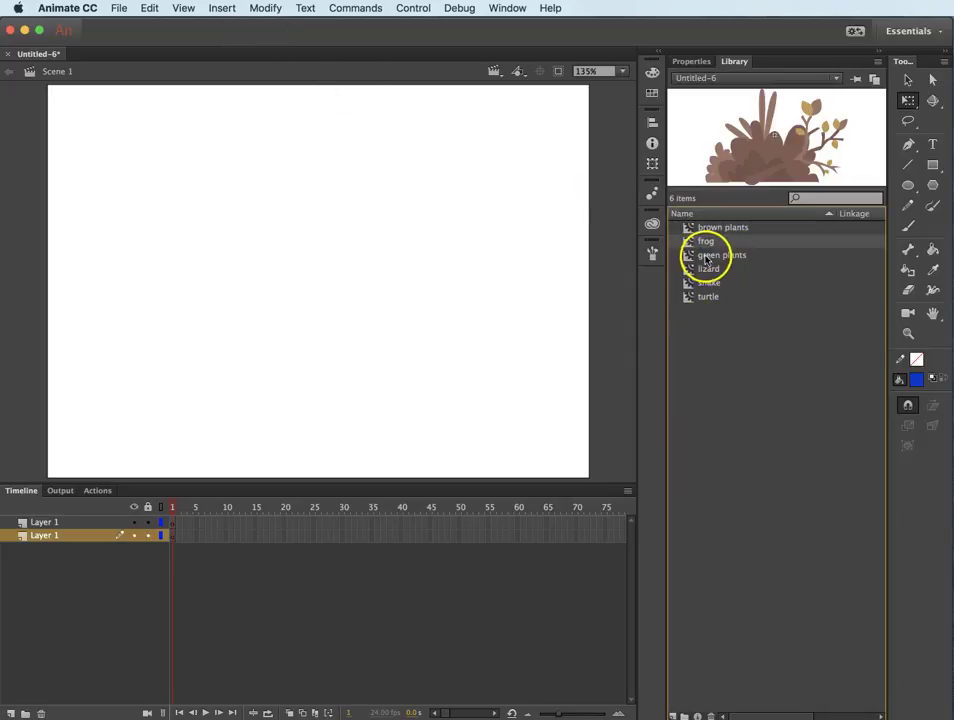
left_click(707, 256)
left_click(705, 270)
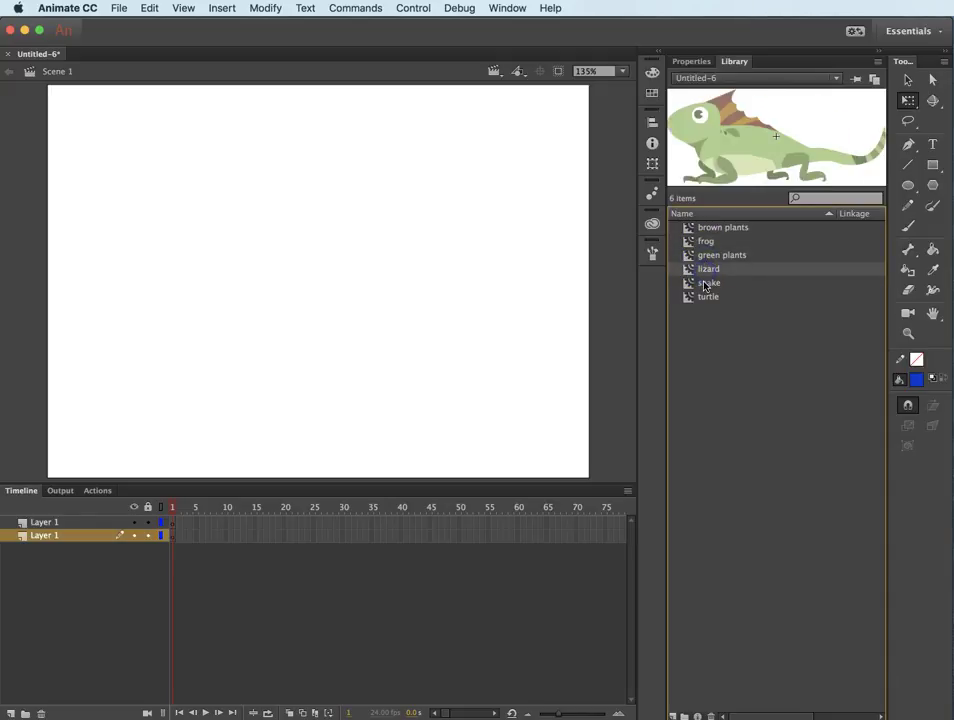
left_click(706, 284)
left_click(707, 298)
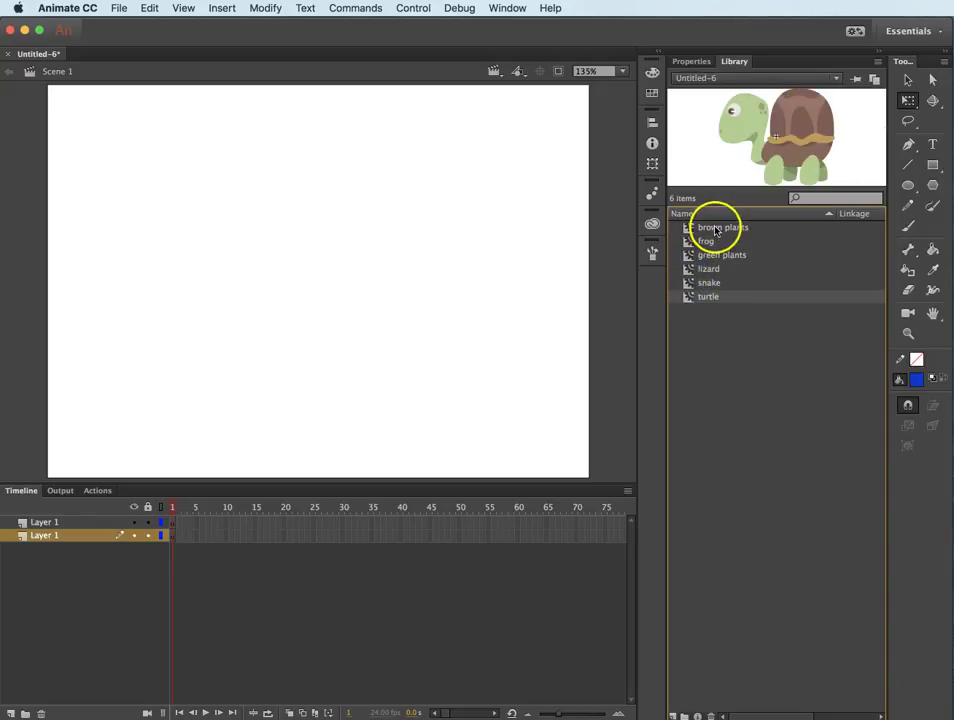
left_click(715, 229)
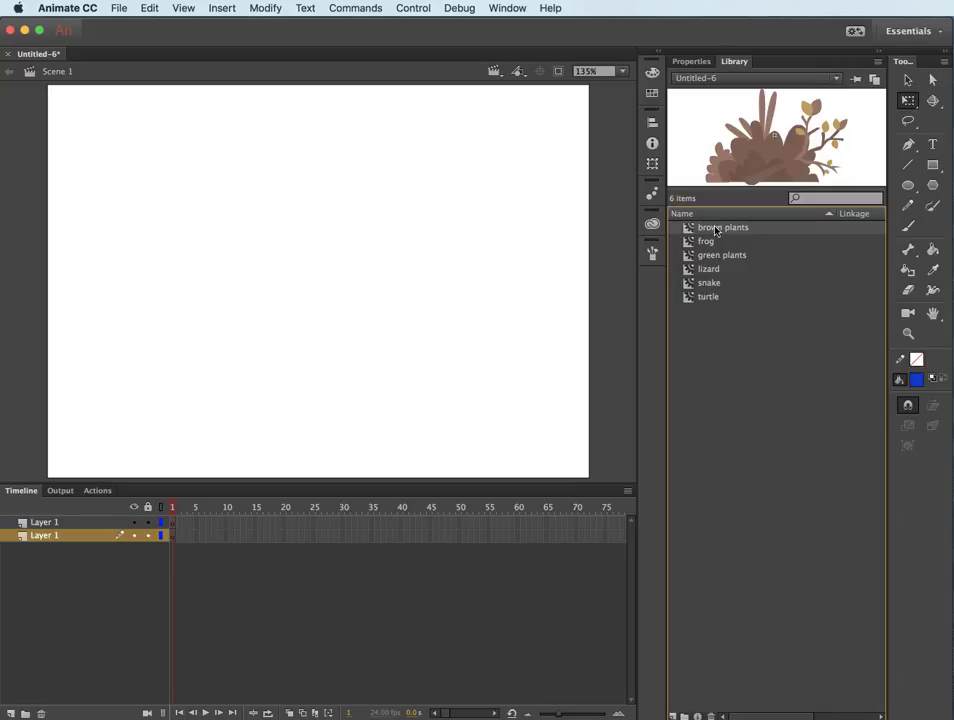
Step: Preview all six library symbols a second time, ending on brown plants
left_click(706, 245)
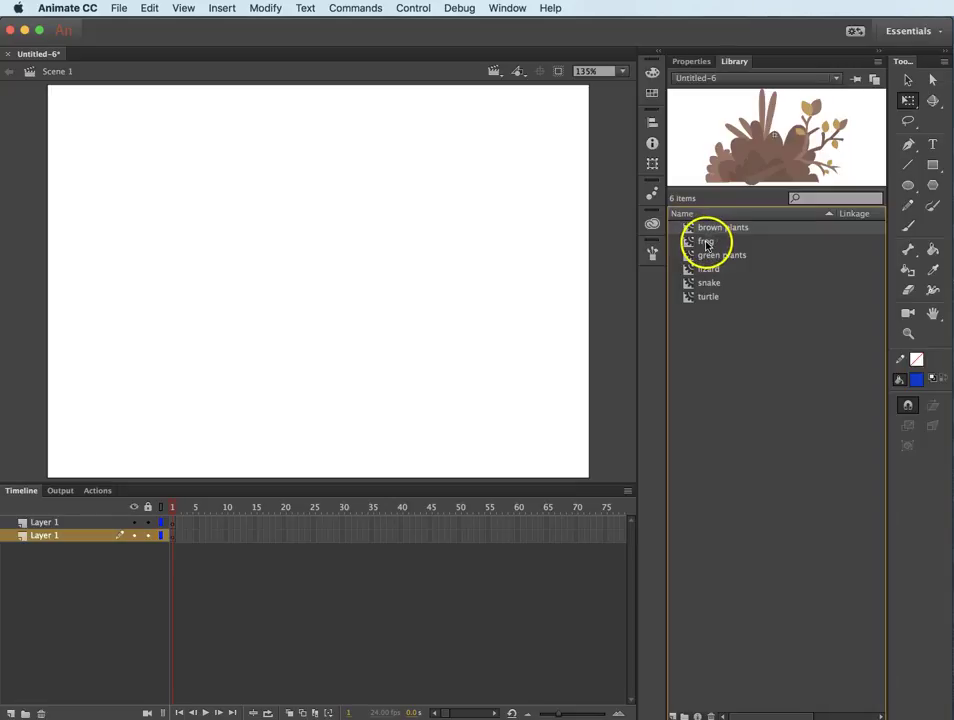
left_click(707, 257)
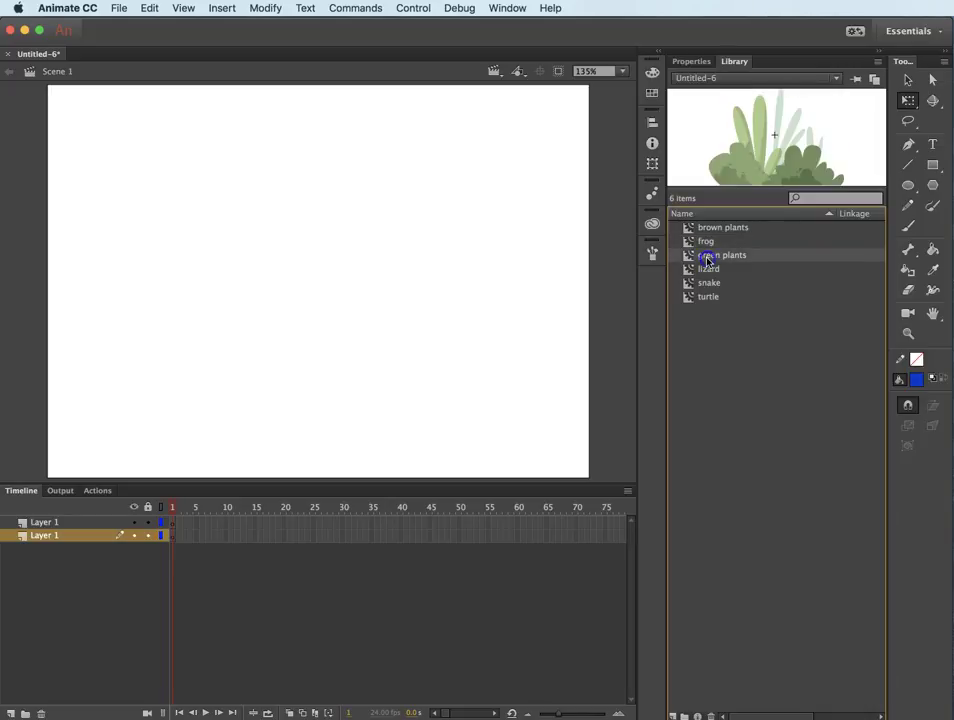
left_click(705, 271)
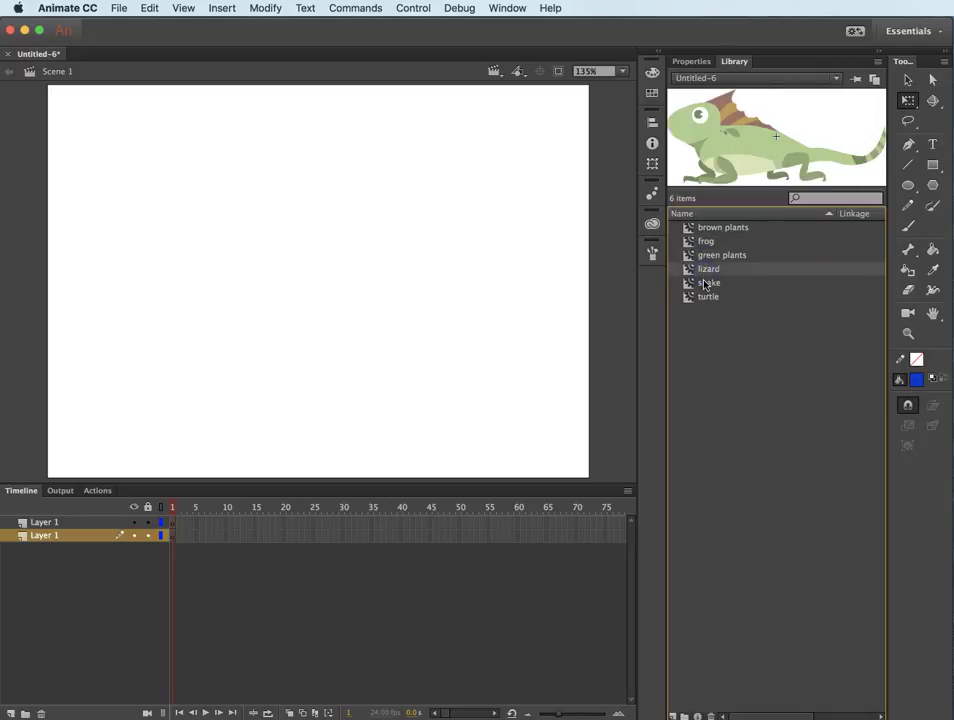
left_click(705, 285)
left_click(705, 298)
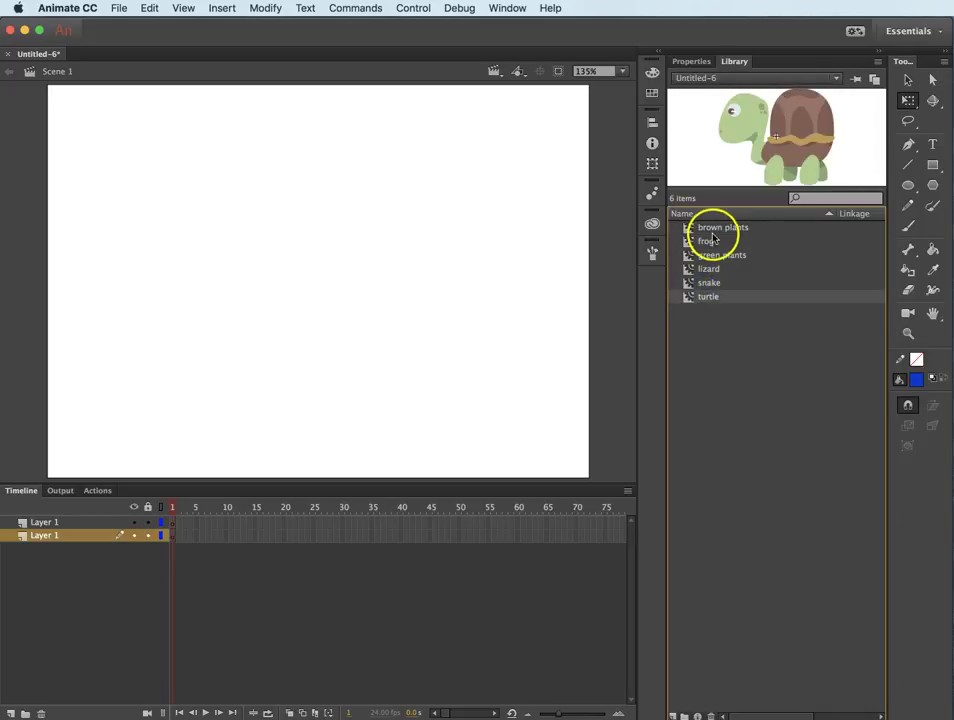
left_click(716, 229)
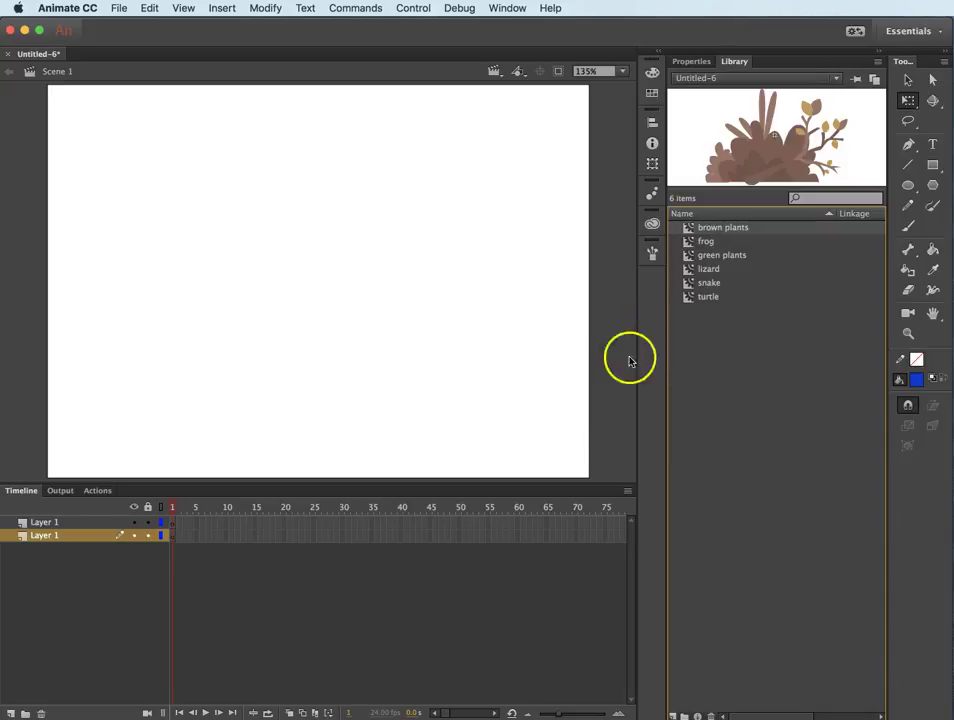
Step: Delete the extra layer and rename the remaining layer to Background
left_click(60, 523)
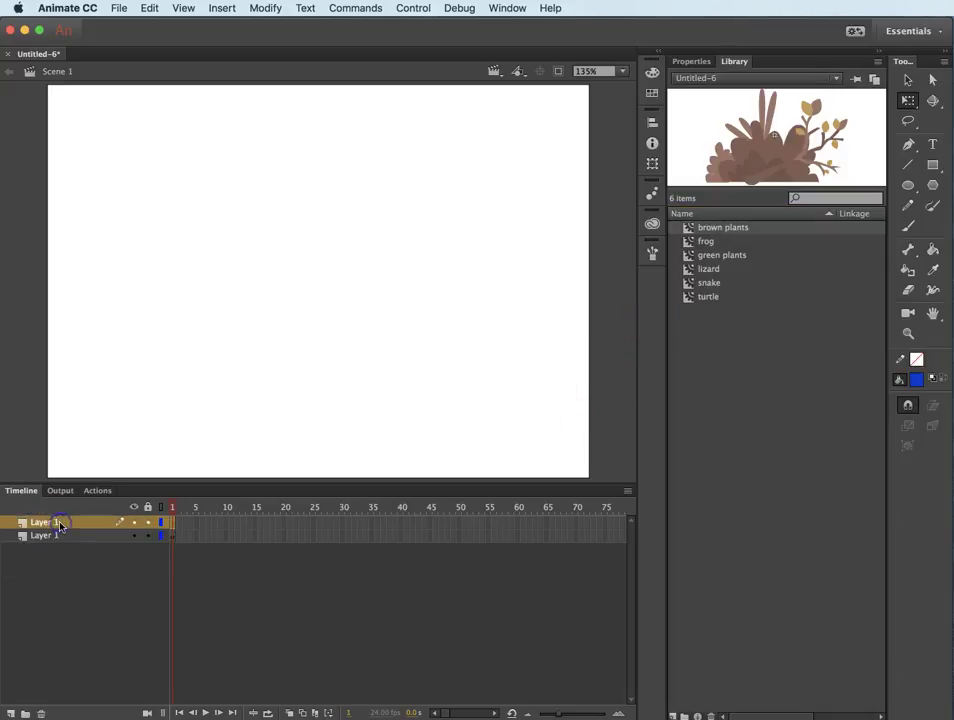
left_click(41, 714)
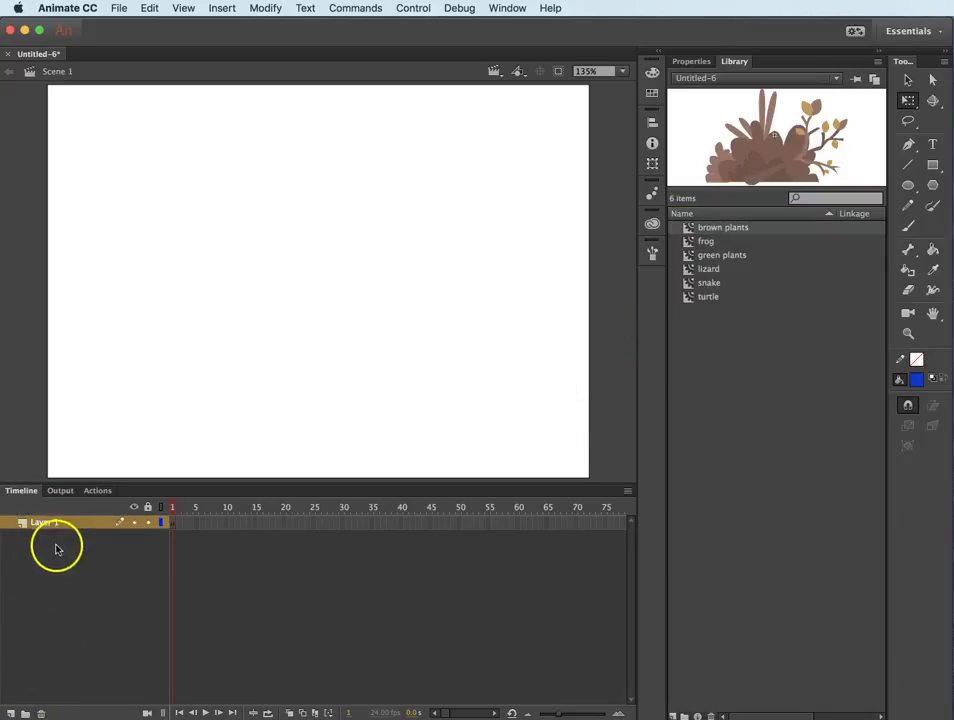
double_click(48, 522)
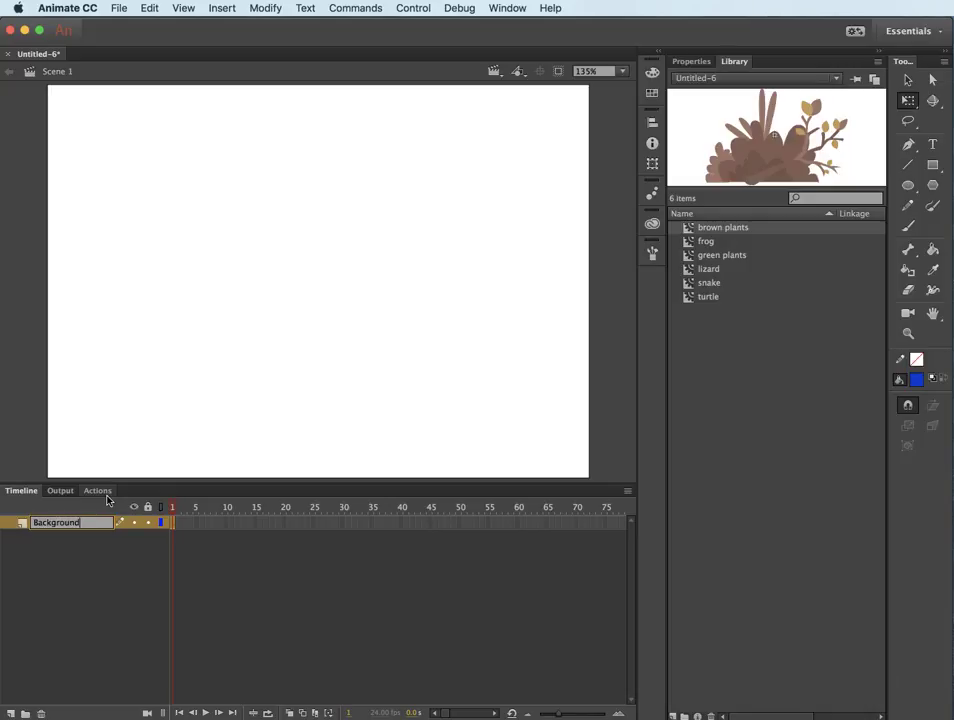
key("Return")
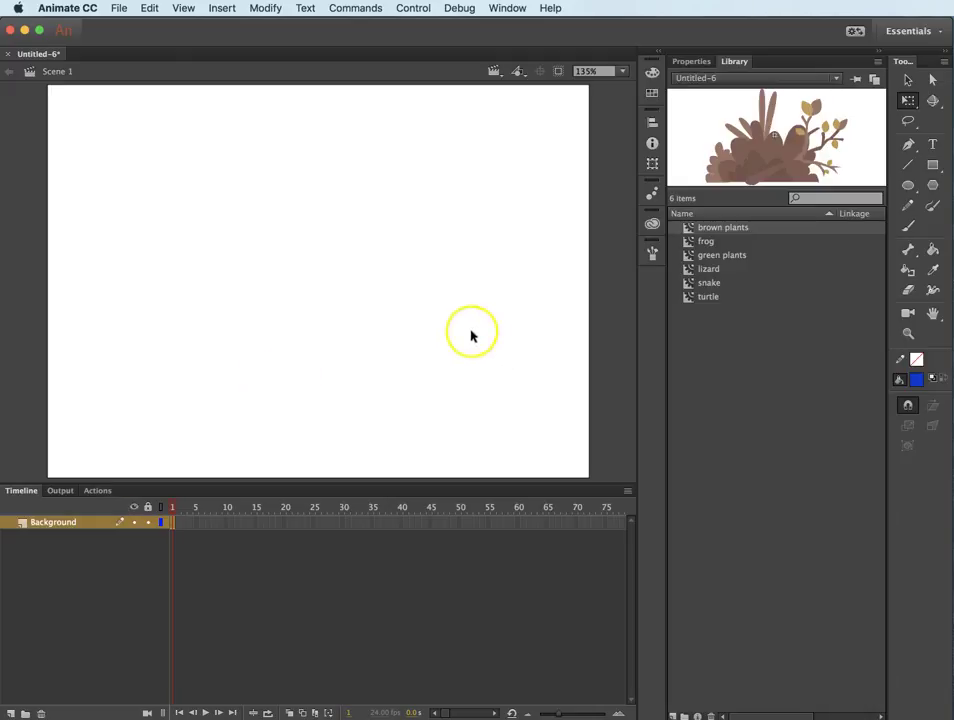
left_click(428, 286)
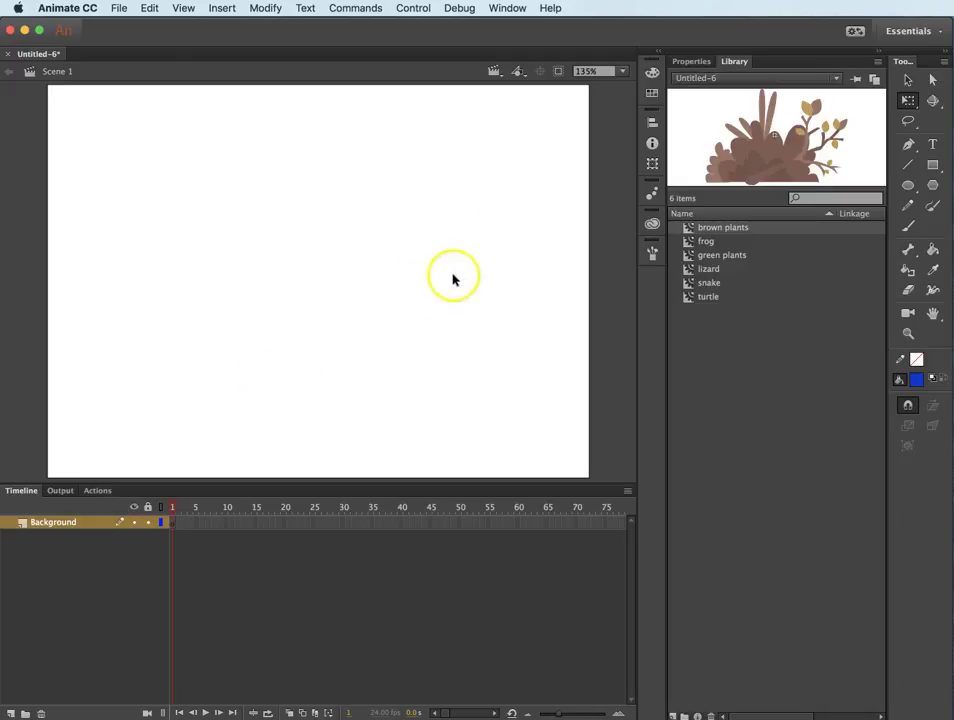
Step: In Document properties, set the Stage colour swatch to bright blue #0033FF
left_click(694, 62)
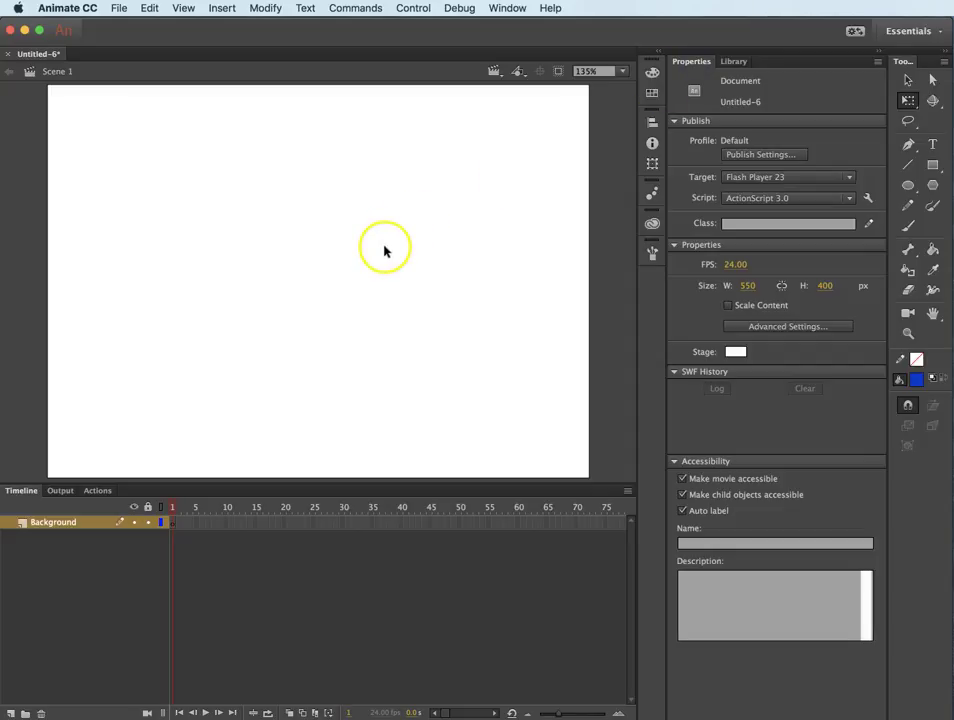
left_click(908, 80)
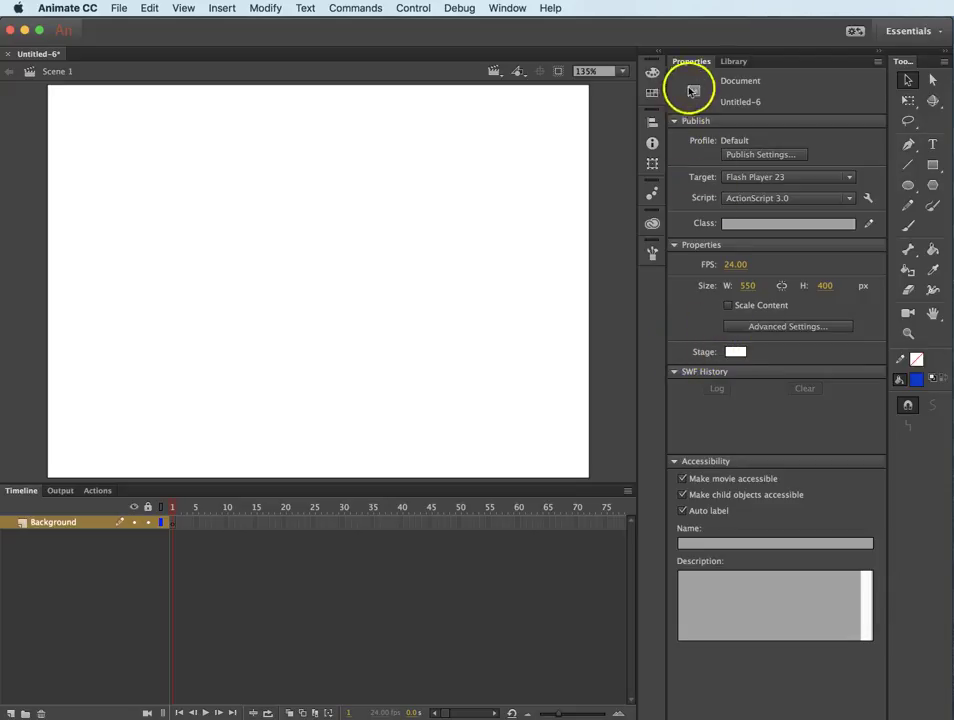
left_click(735, 352)
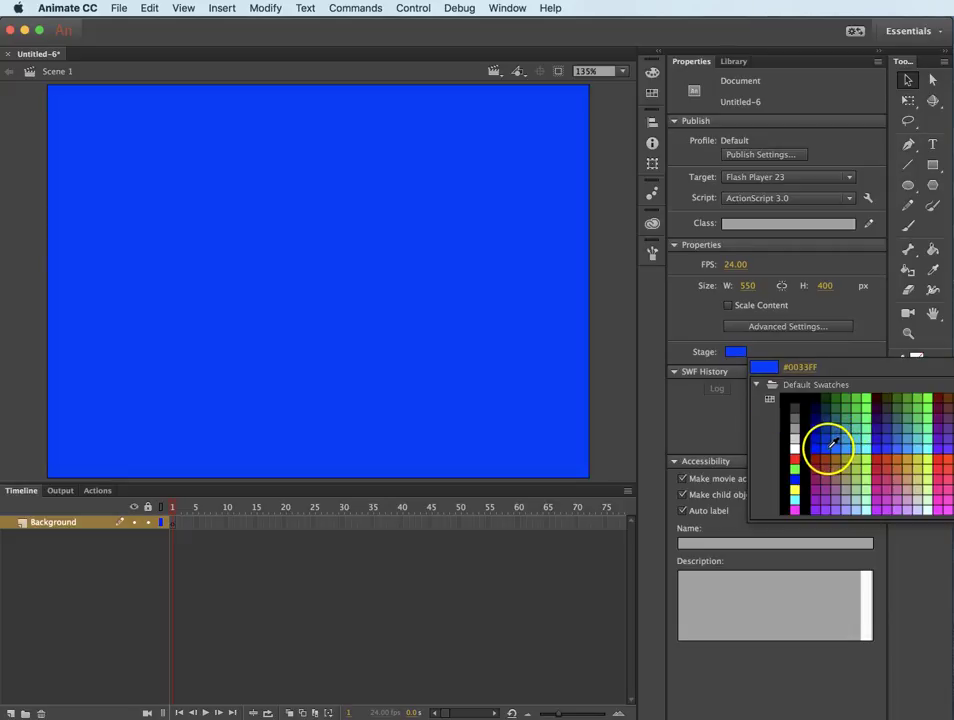
left_click(831, 444)
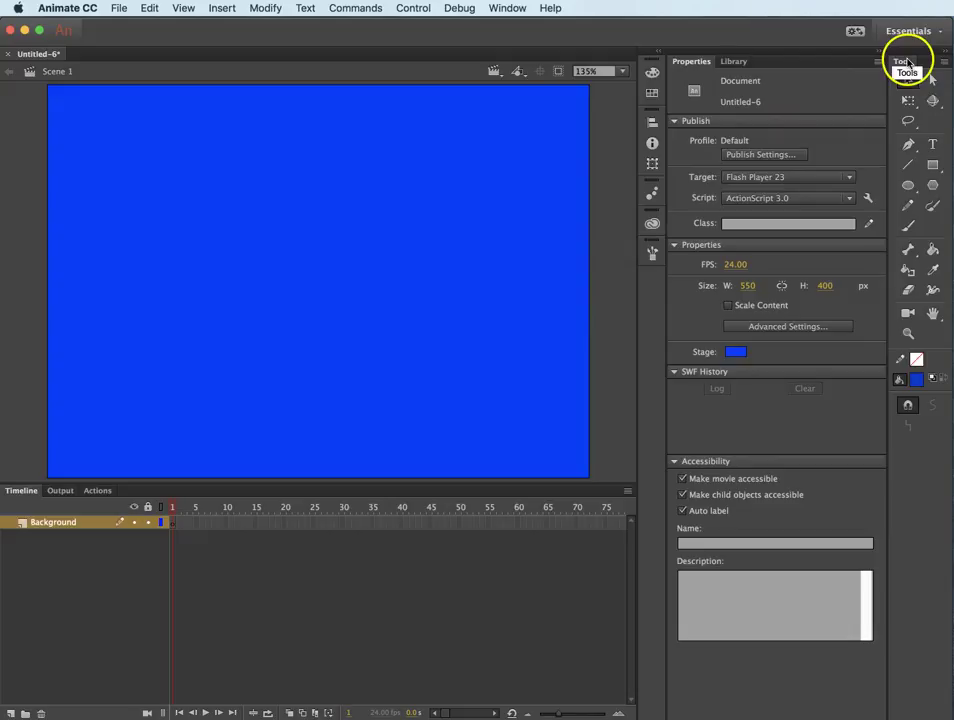
Step: Draw a light green #33FF66 rectangle spanning the bottom of the stage as ground
left_click(932, 167)
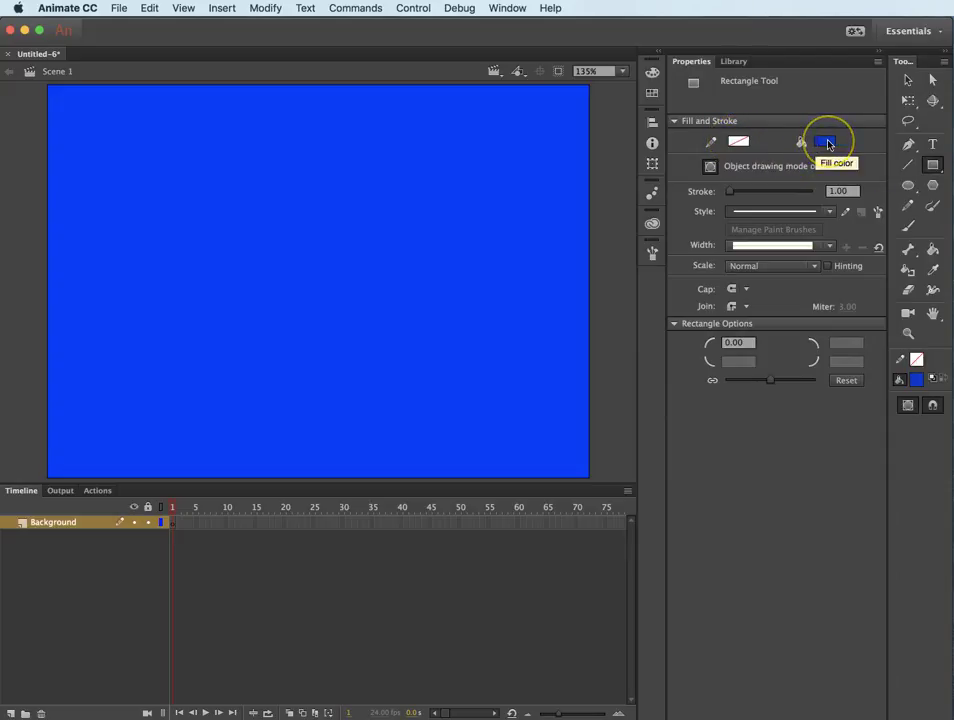
left_click(826, 143)
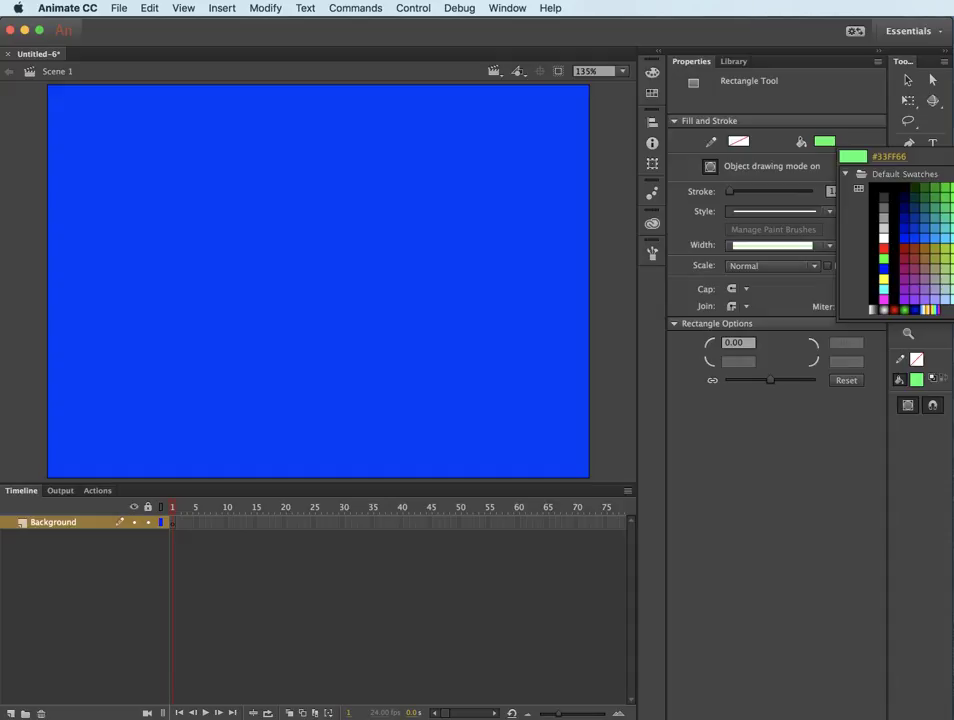
left_click(945, 200)
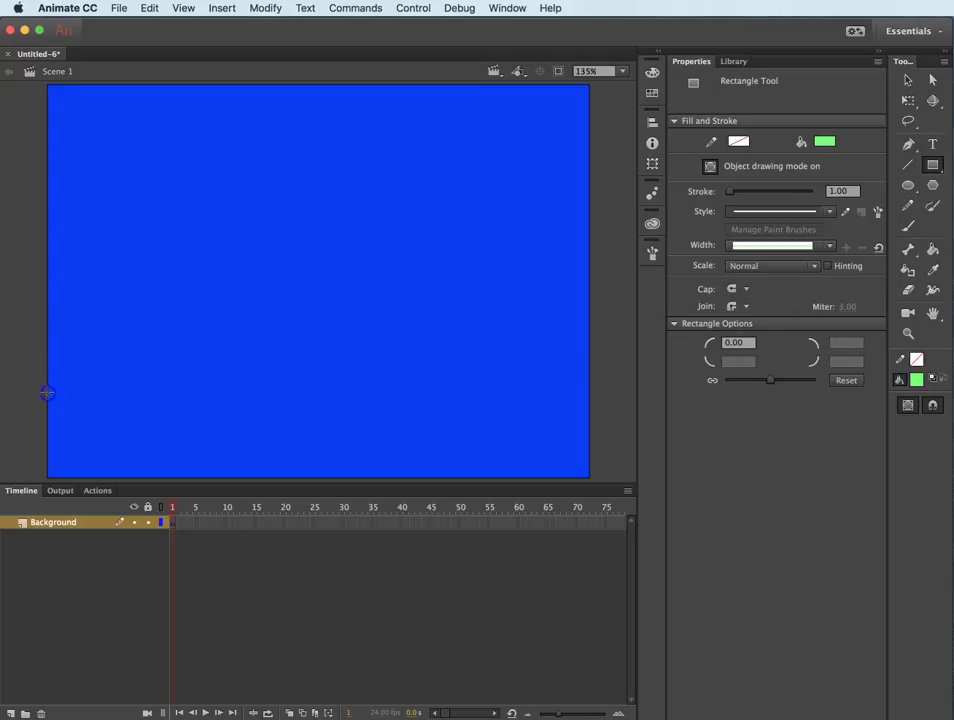
mouse_move(47, 393)
left_mouse_down()
mouse_move(413, 451)
mouse_move(577, 464)
mouse_move(592, 479)
left_mouse_up()
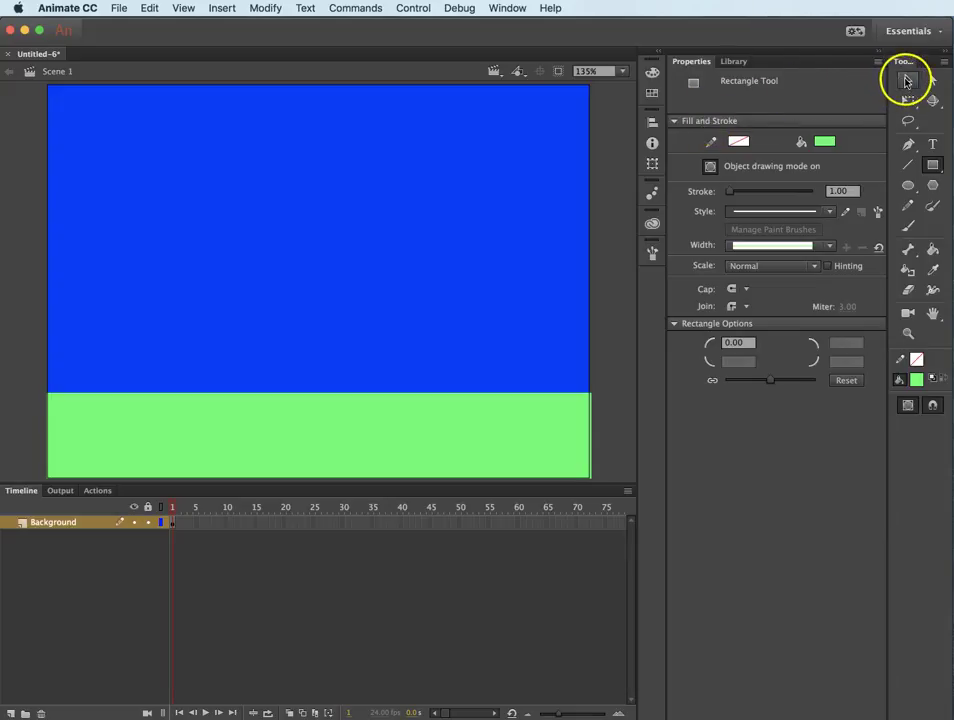
Step: Open the Library, test-place the brown plants symbol on stage, then delete it
left_click(906, 81)
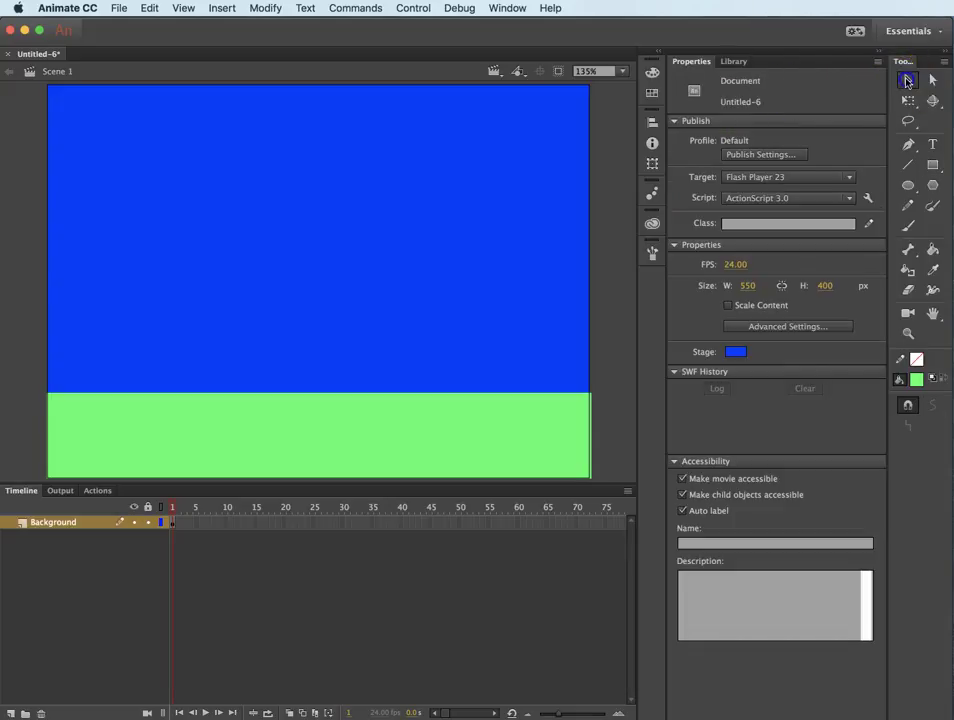
left_click(736, 63)
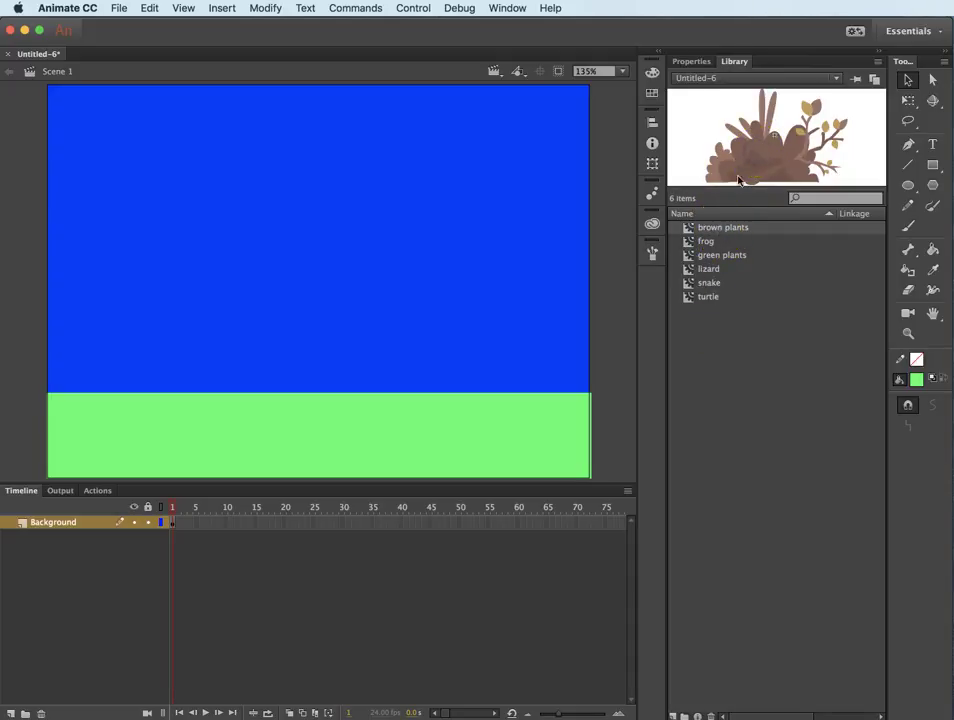
left_click(689, 231)
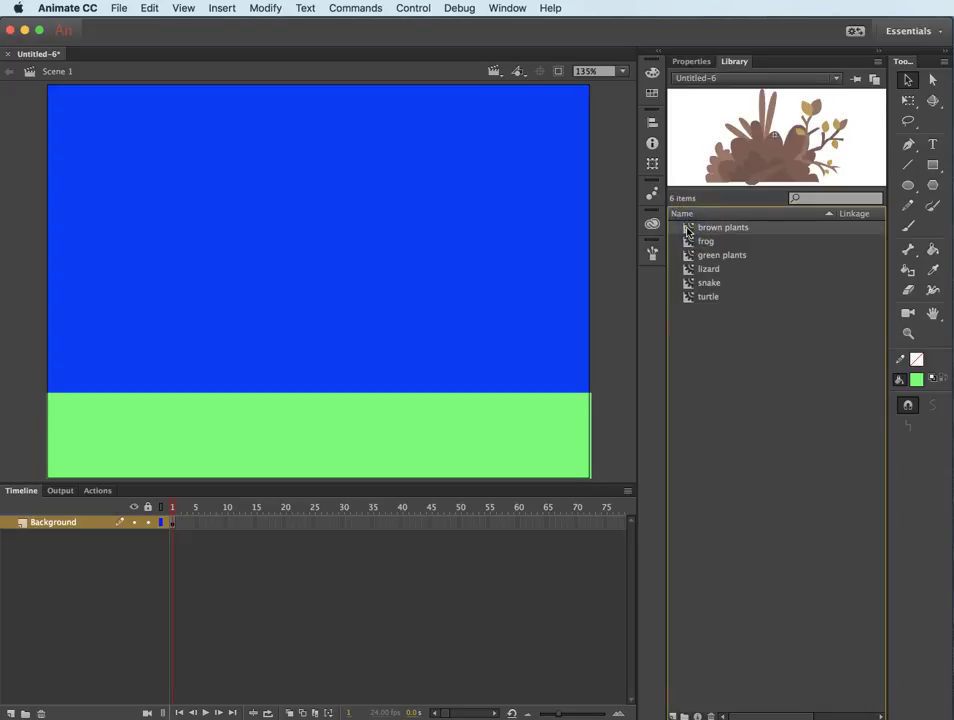
left_click_drag(689, 231, 100, 433)
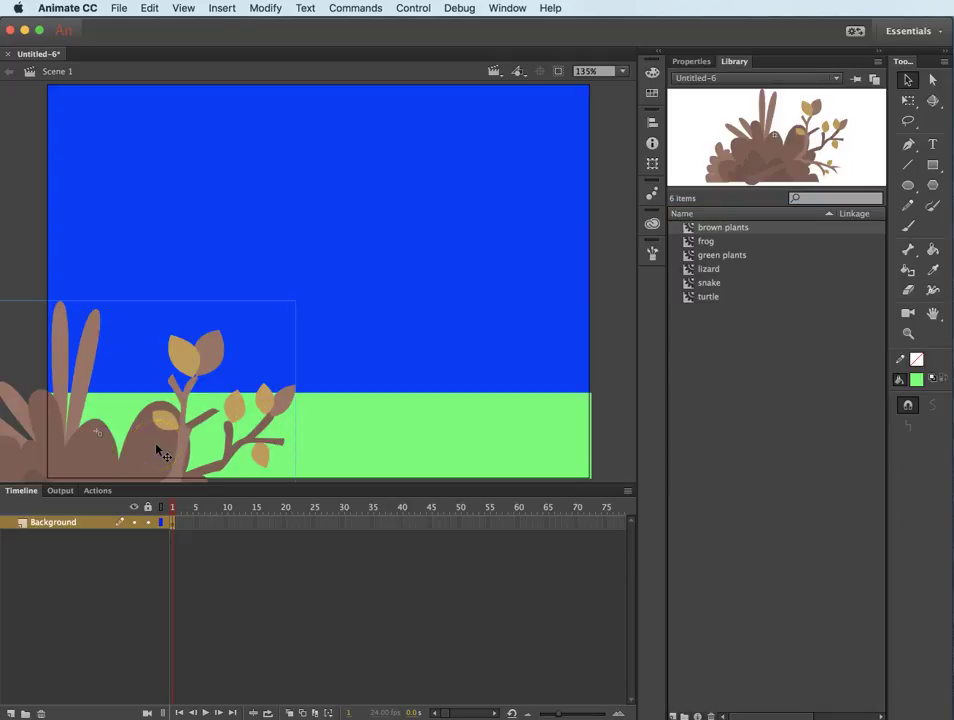
left_click_drag(156, 446, 294, 345)
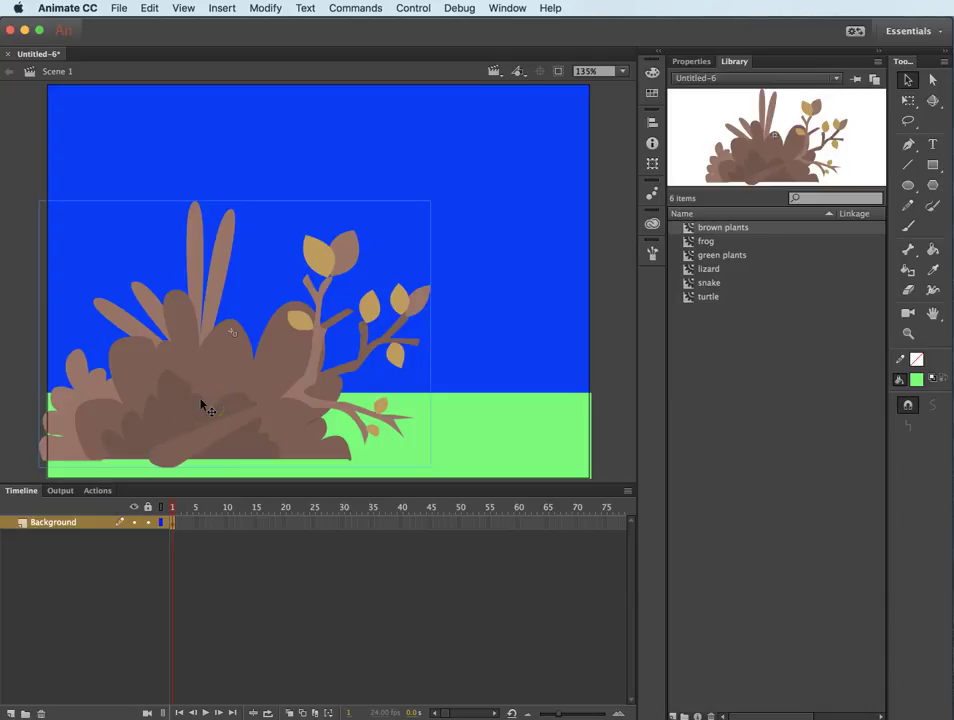
key("Delete")
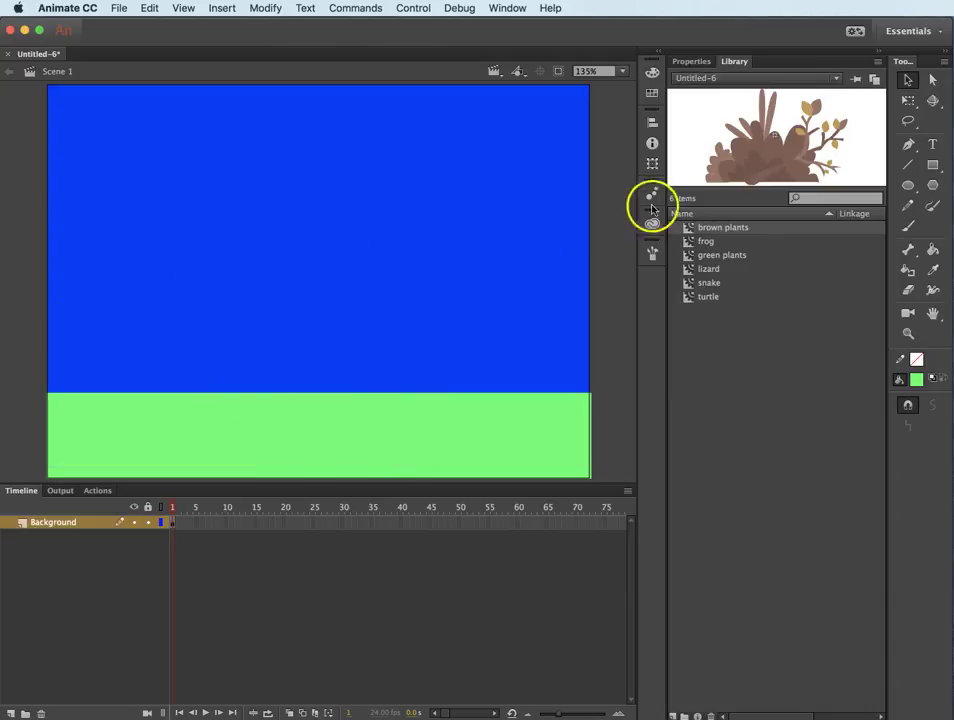
left_click(734, 62)
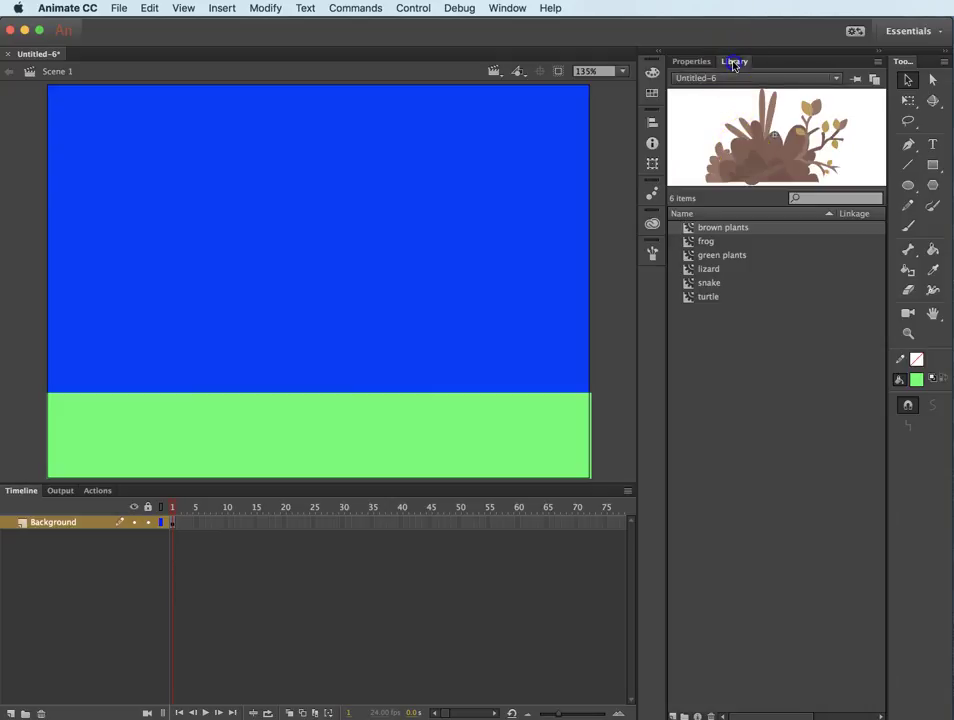
Step: Edit the brown plants symbol, scale its artwork down with Free Transform, and return to Scene 1
double_click(688, 229)
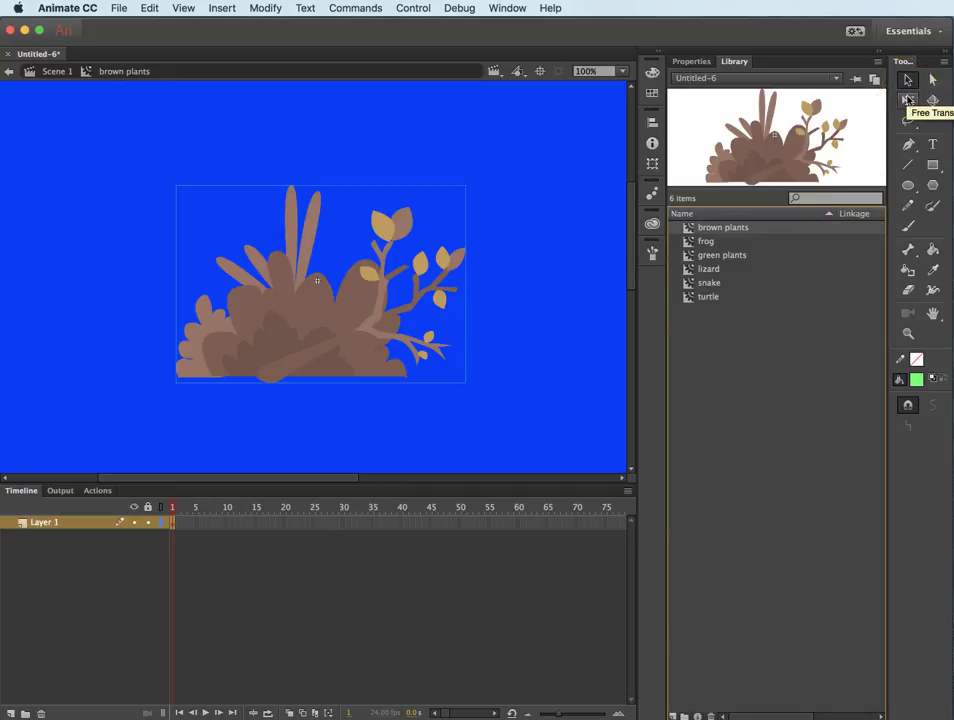
left_click(909, 99)
left_click(319, 280)
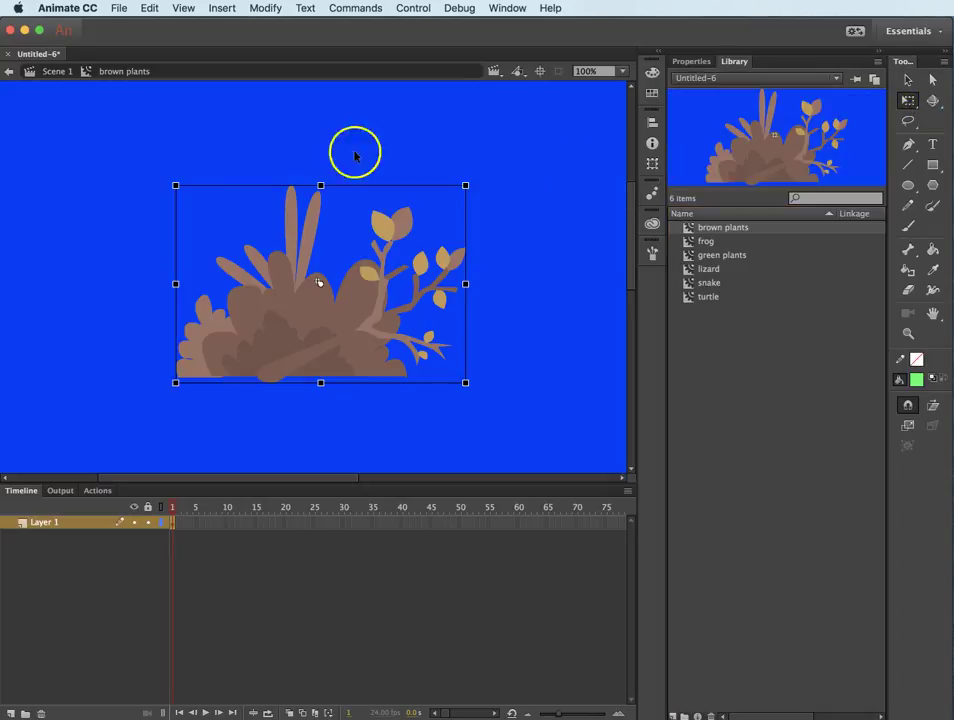
left_click_drag(176, 185, 255, 252)
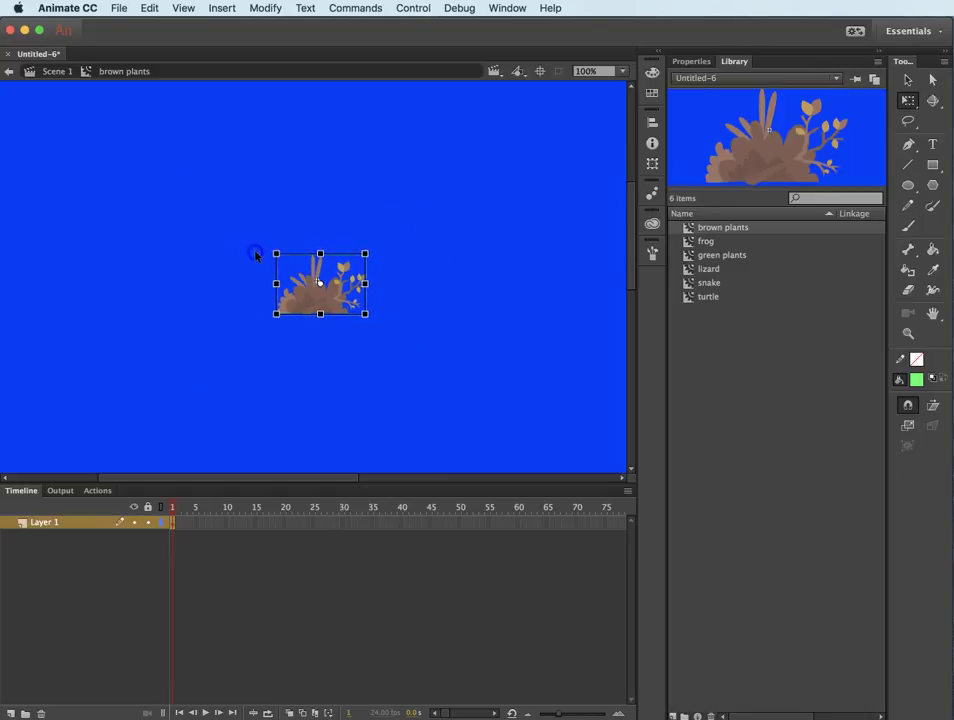
left_click_drag(302, 301, 306, 297)
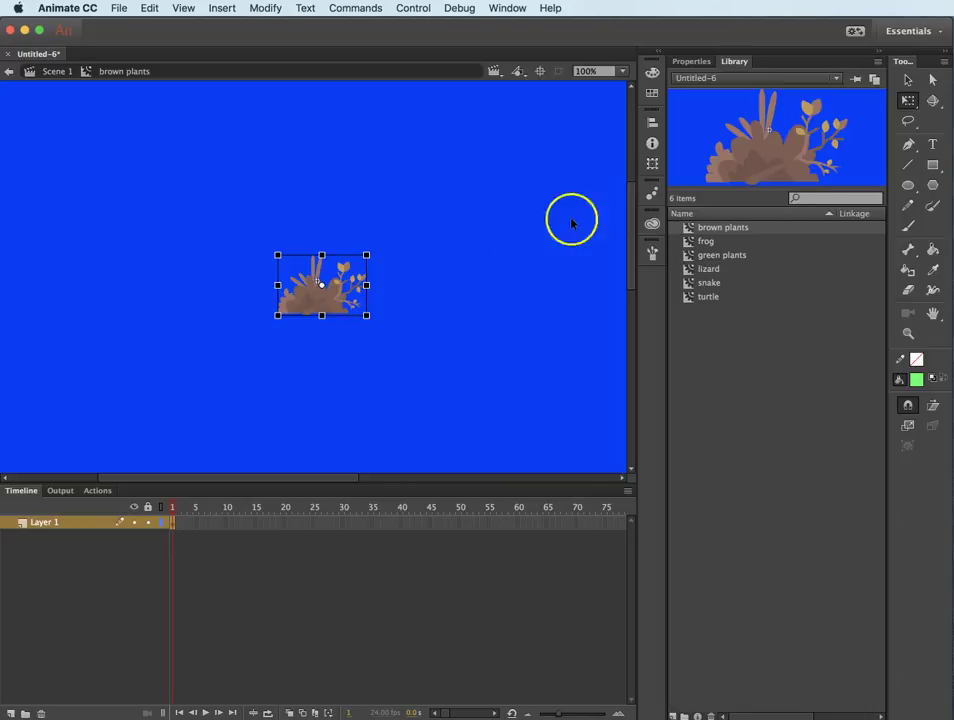
left_click(55, 72)
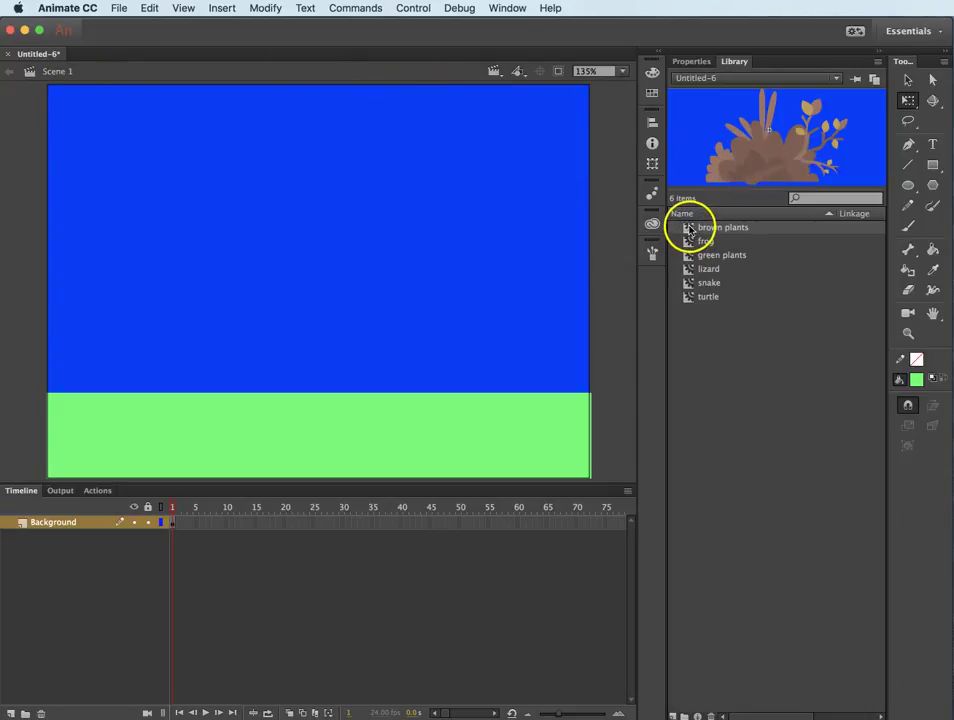
Step: Place two brown plants instances side by side on the ground's lower left
left_click_drag(688, 229, 91, 462)
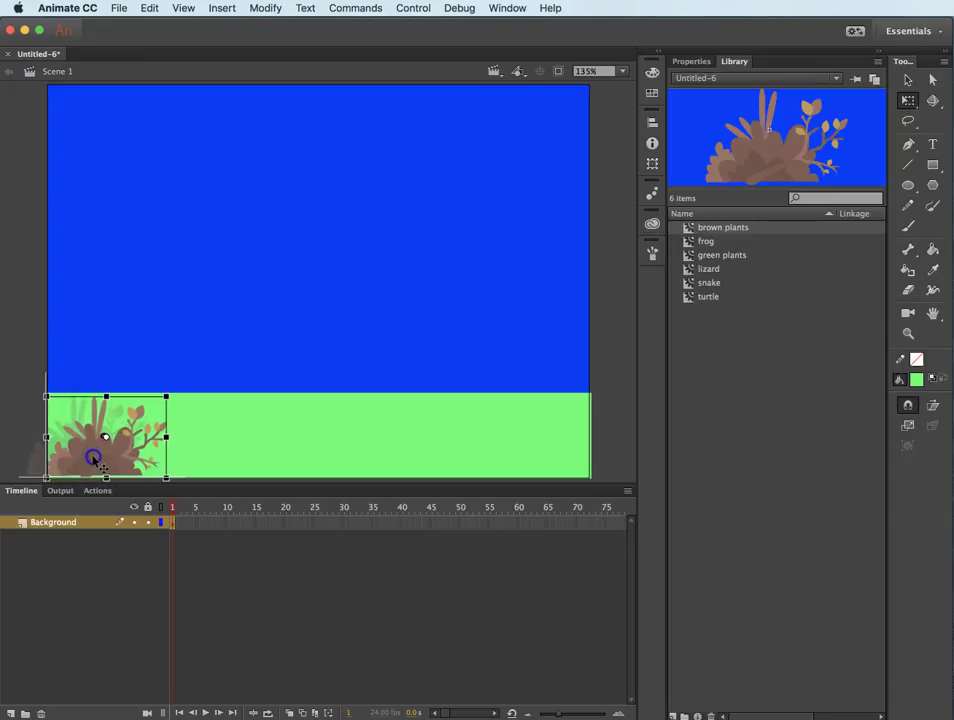
left_click_drag(94, 459, 97, 428)
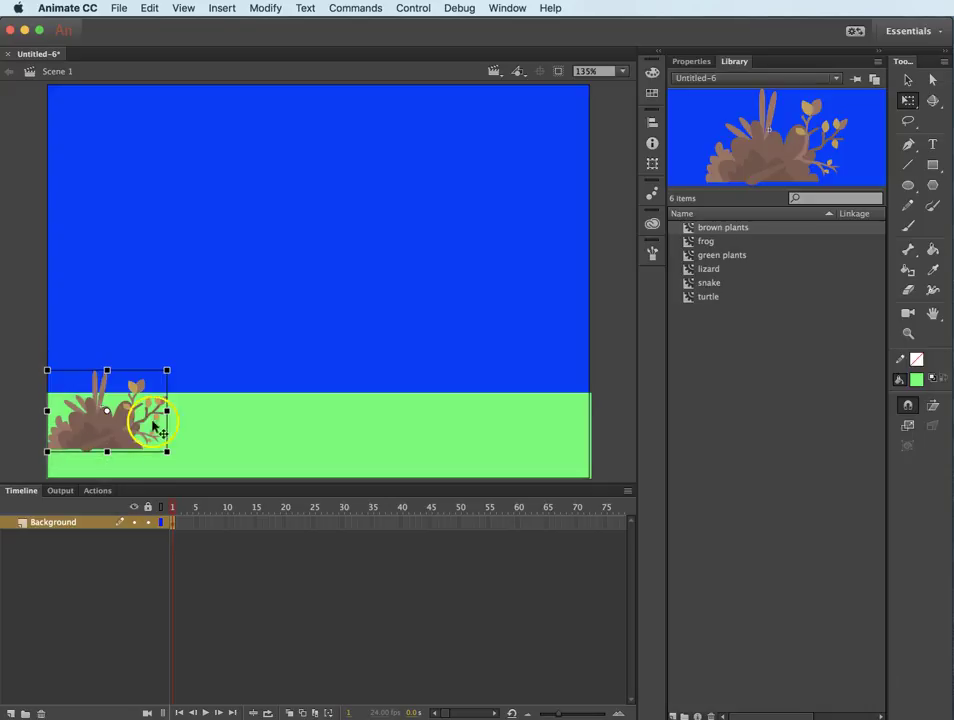
left_click(232, 420)
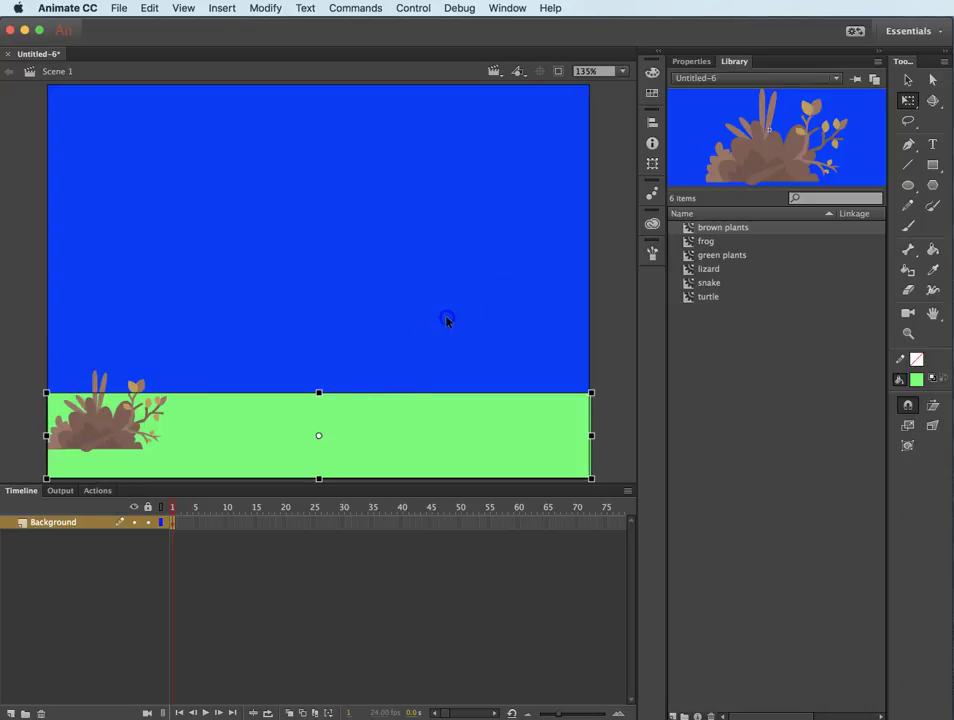
left_click(447, 317)
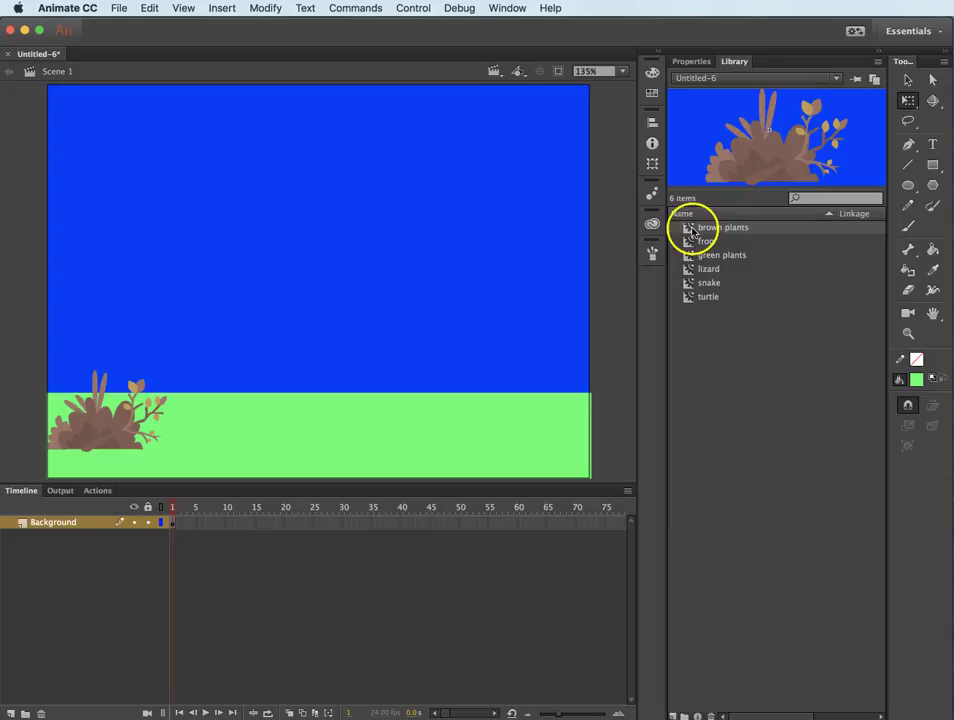
left_click_drag(688, 228, 78, 456)
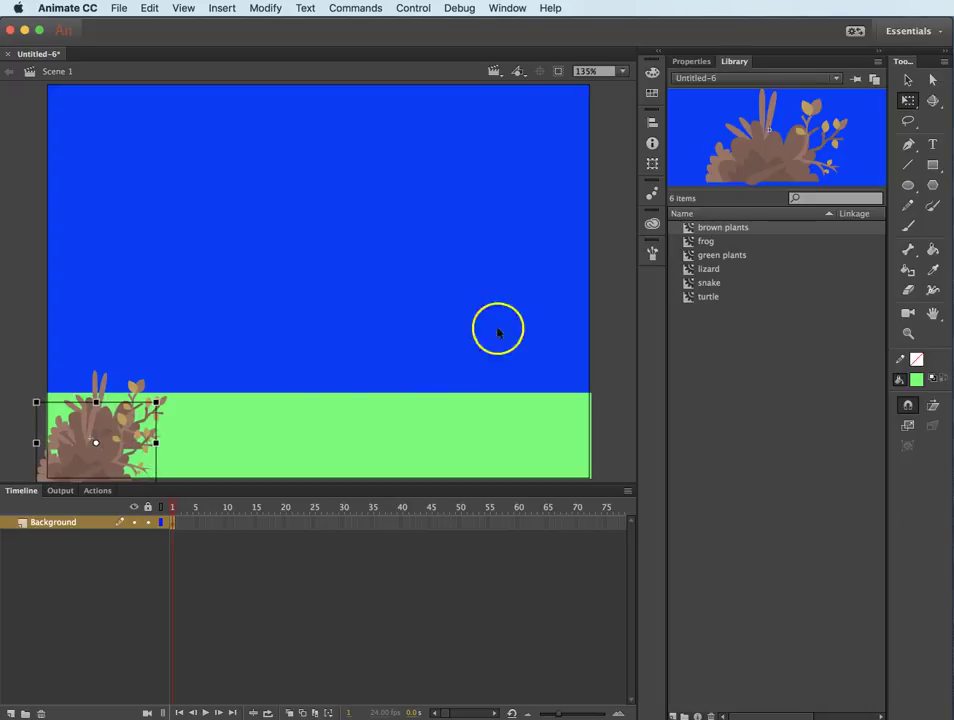
left_click_drag(694, 226, 132, 455)
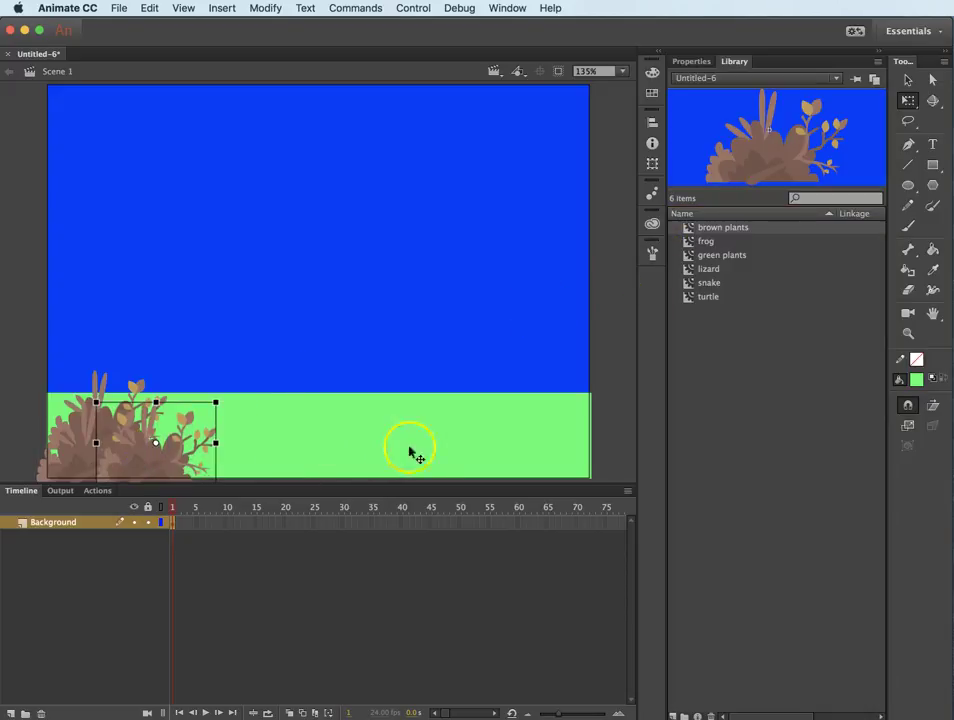
left_click(630, 352)
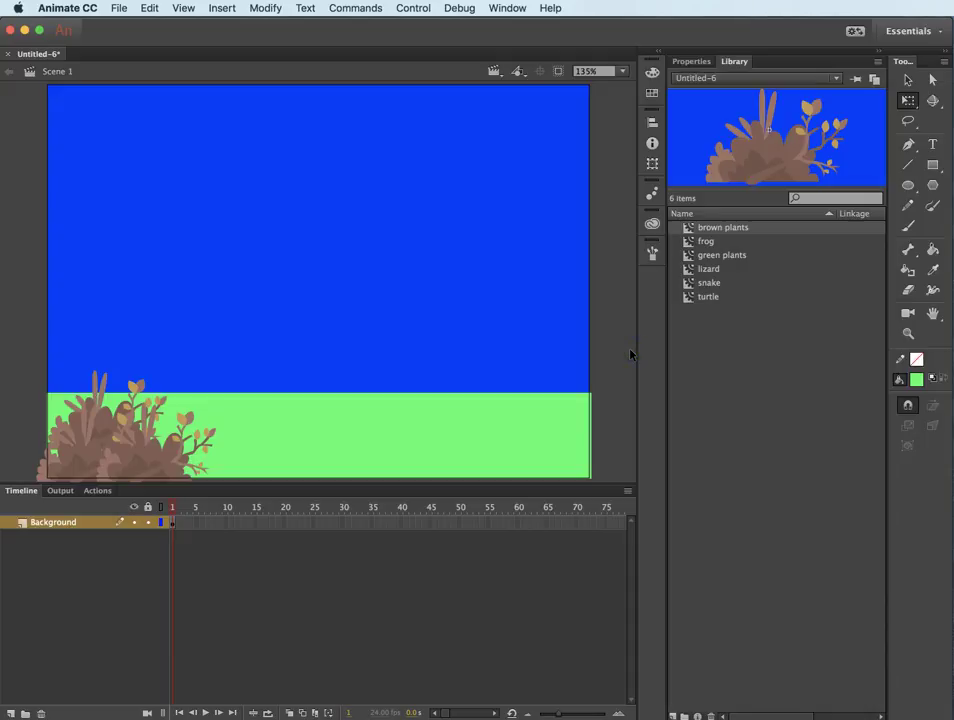
Step: Edit the green plants symbol and scale its artwork down by dragging a corner handle
left_click(688, 257)
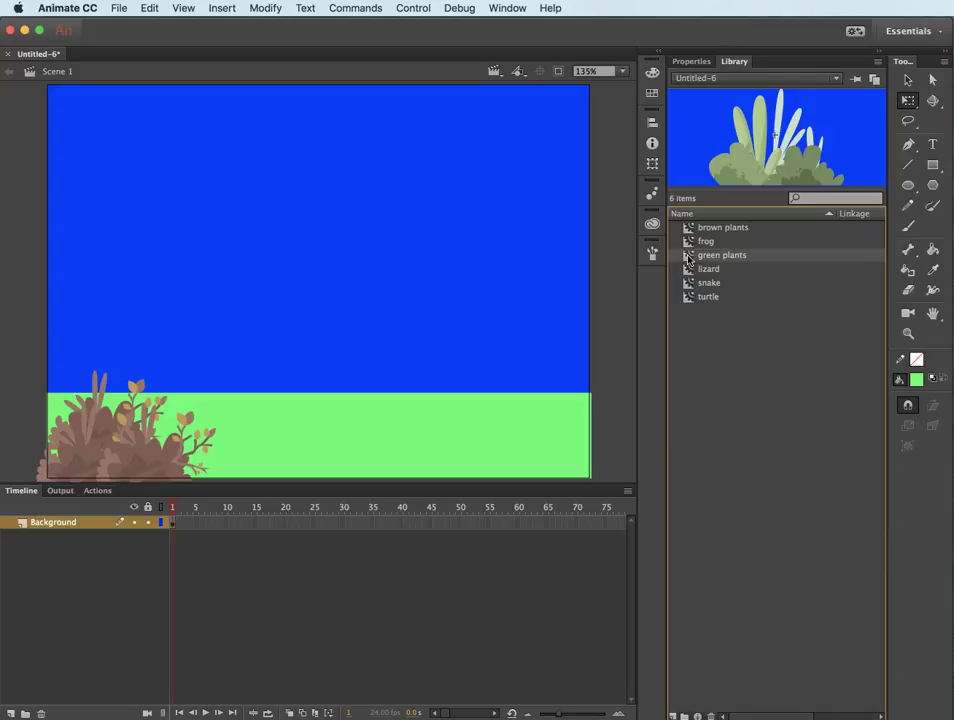
double_click(688, 257)
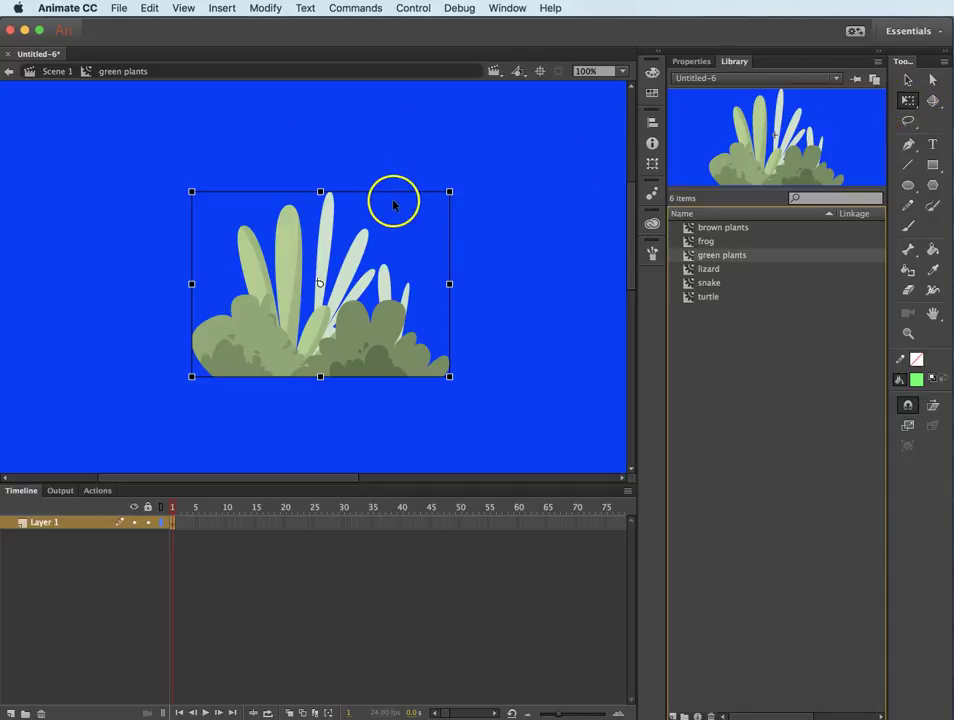
left_click_drag(192, 191, 287, 260)
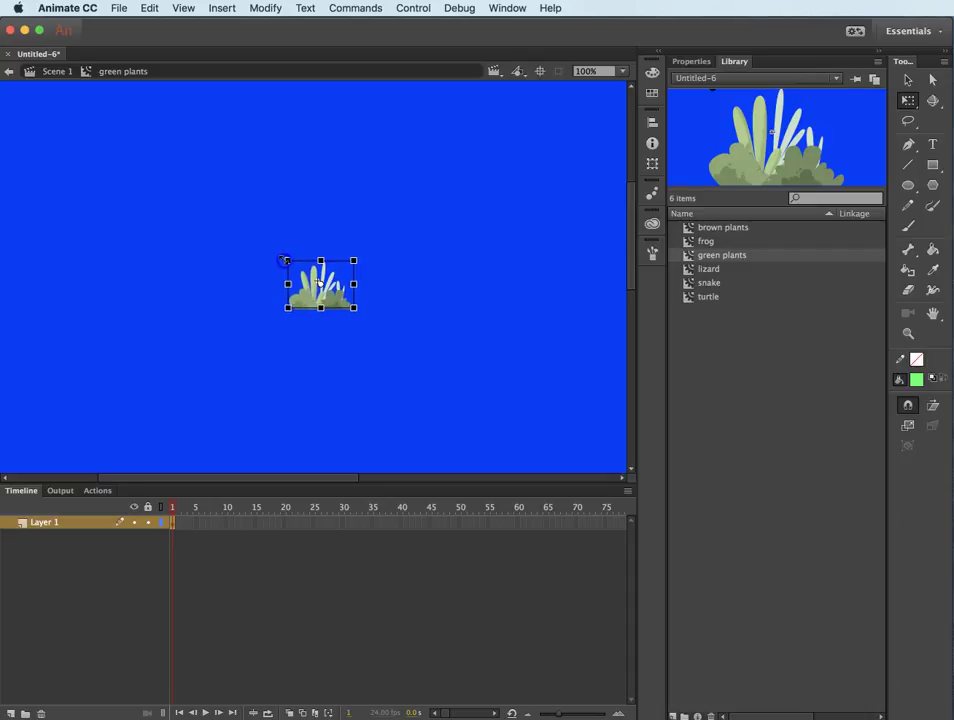
Step: Back in Scene 1, place green plants at the ground's bottom-right and lock the Background layer
left_click(53, 72)
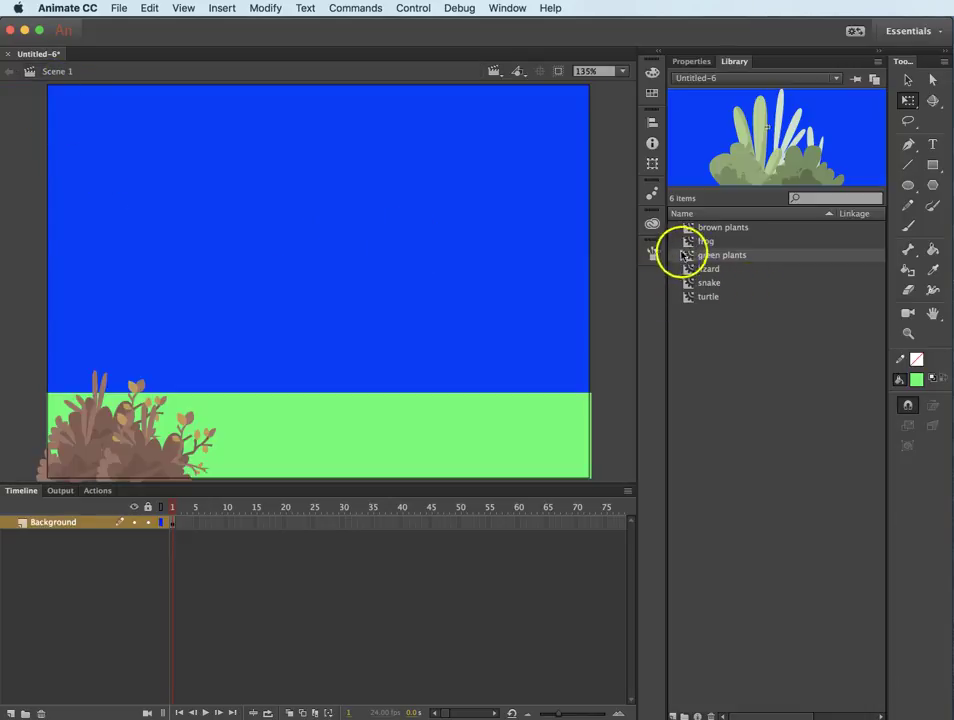
left_click_drag(688, 258, 524, 453)
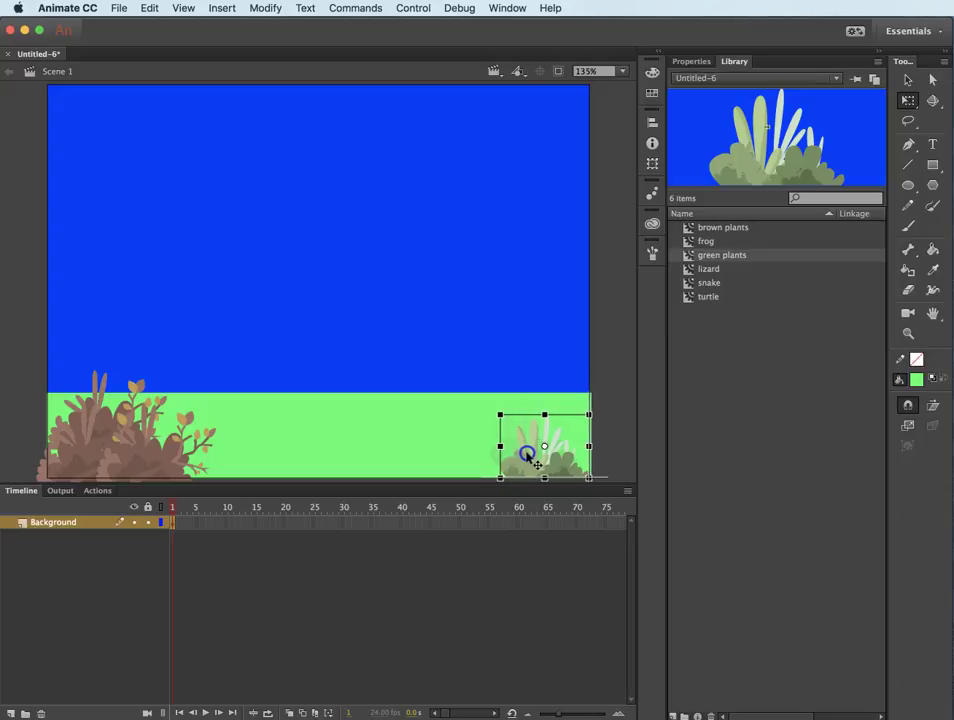
left_click(615, 377)
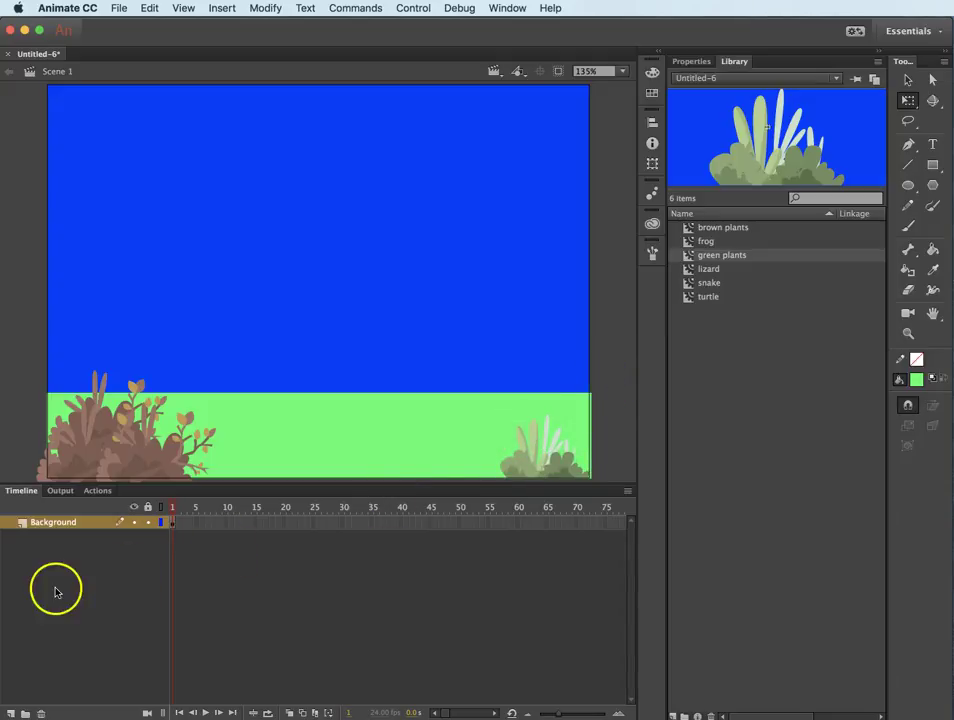
left_click(148, 522)
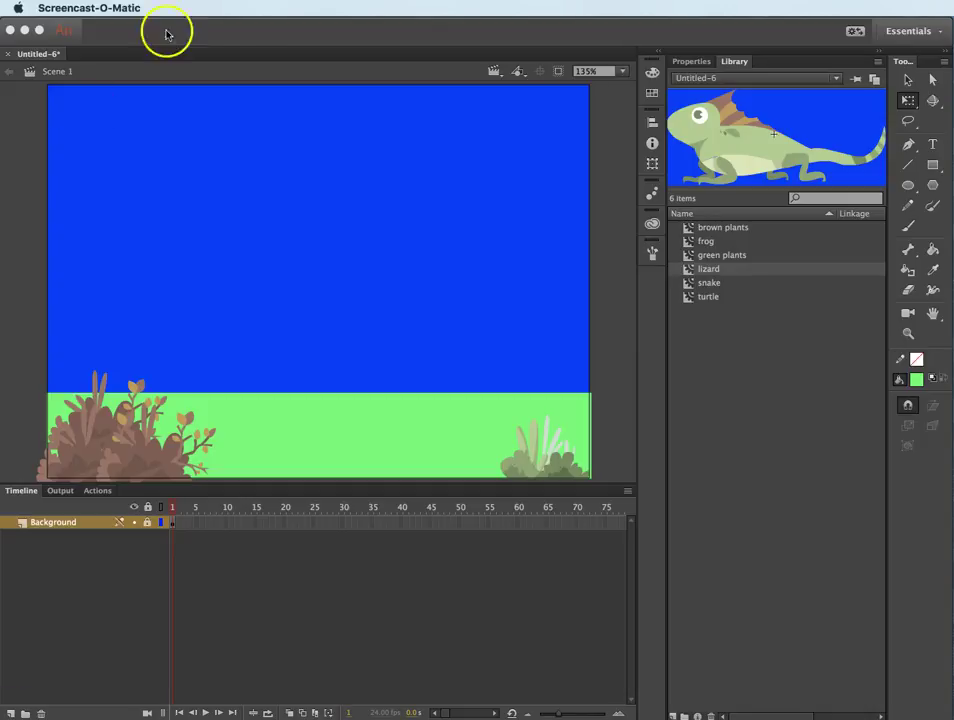
Step: Create a new layer above Background and name it Frog
left_click(218, 33)
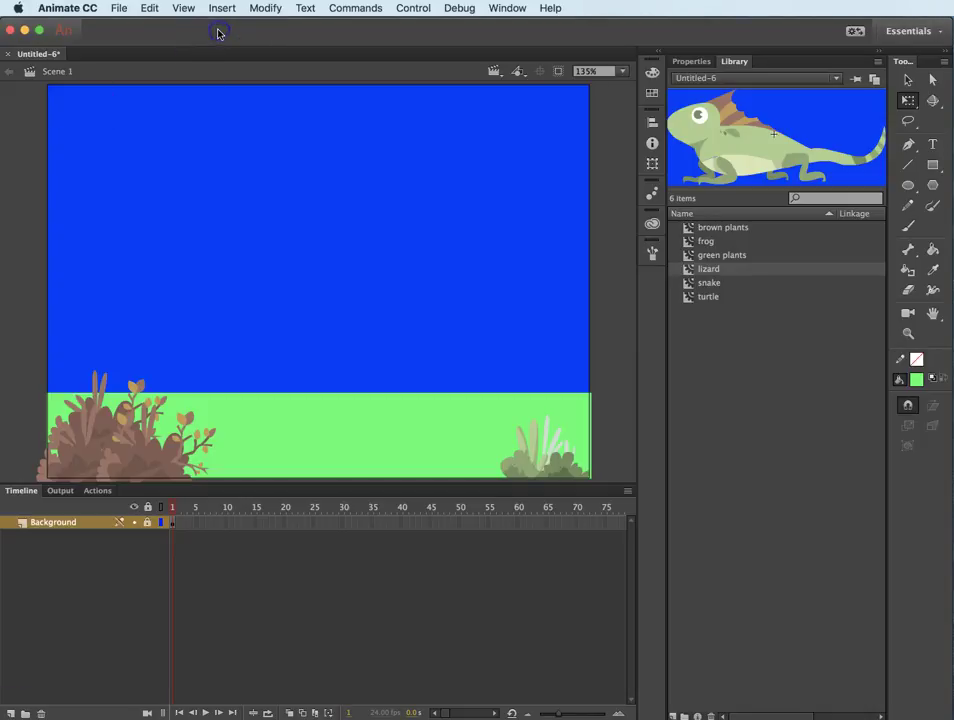
left_click(11, 713)
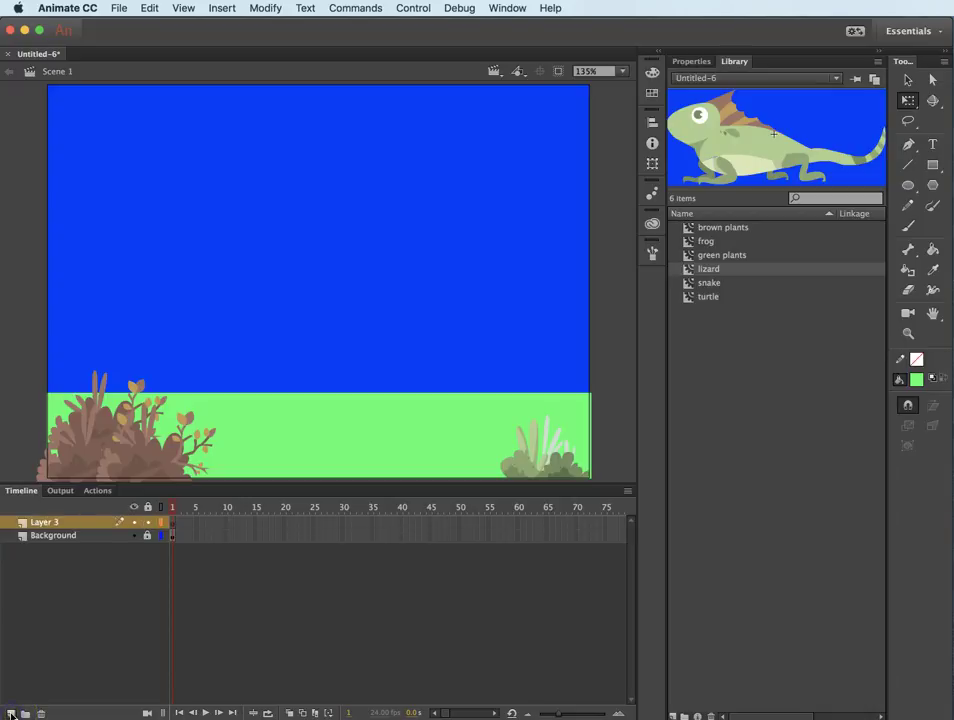
double_click(44, 523)
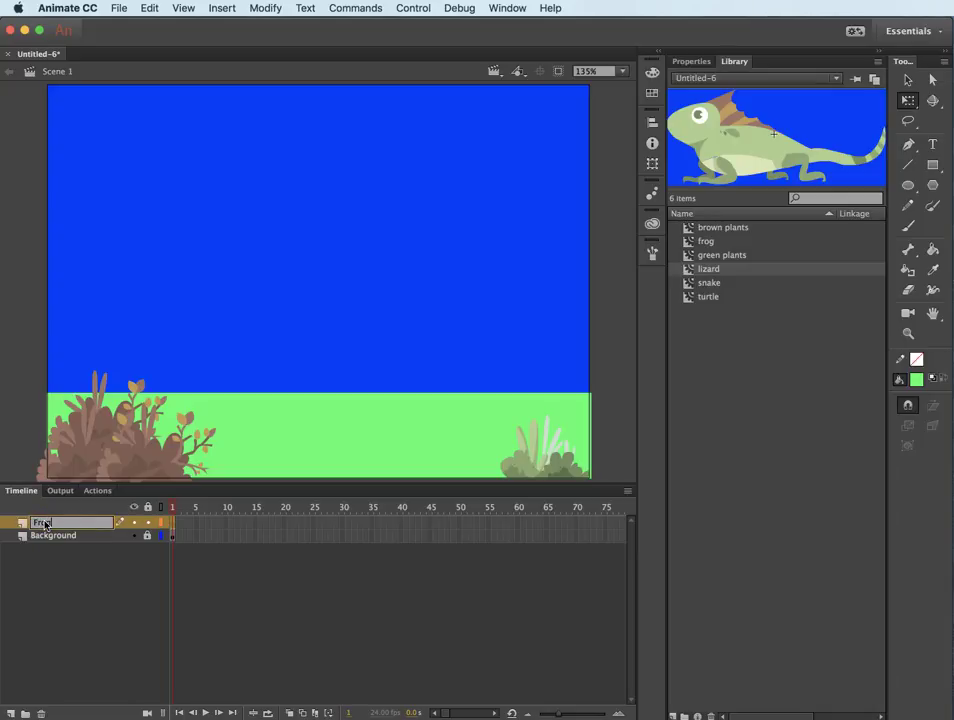
type("Frog")
key("Return")
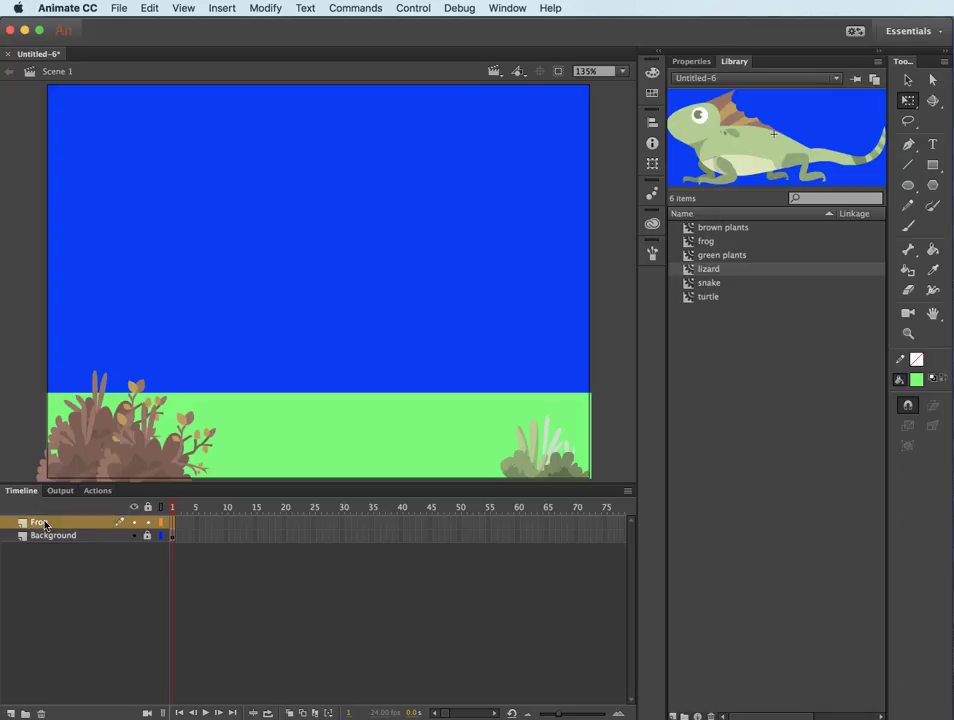
Step: Insert frames up to frame 75 on both the Frog and Background layers
left_click(171, 523)
left_click(605, 537)
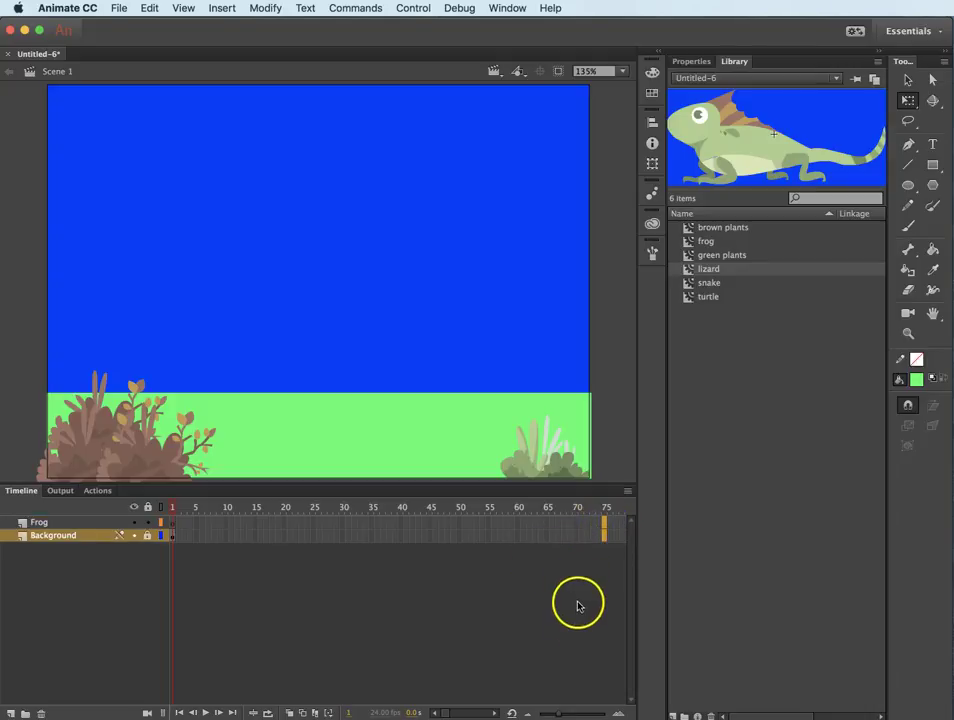
right_click(605, 525)
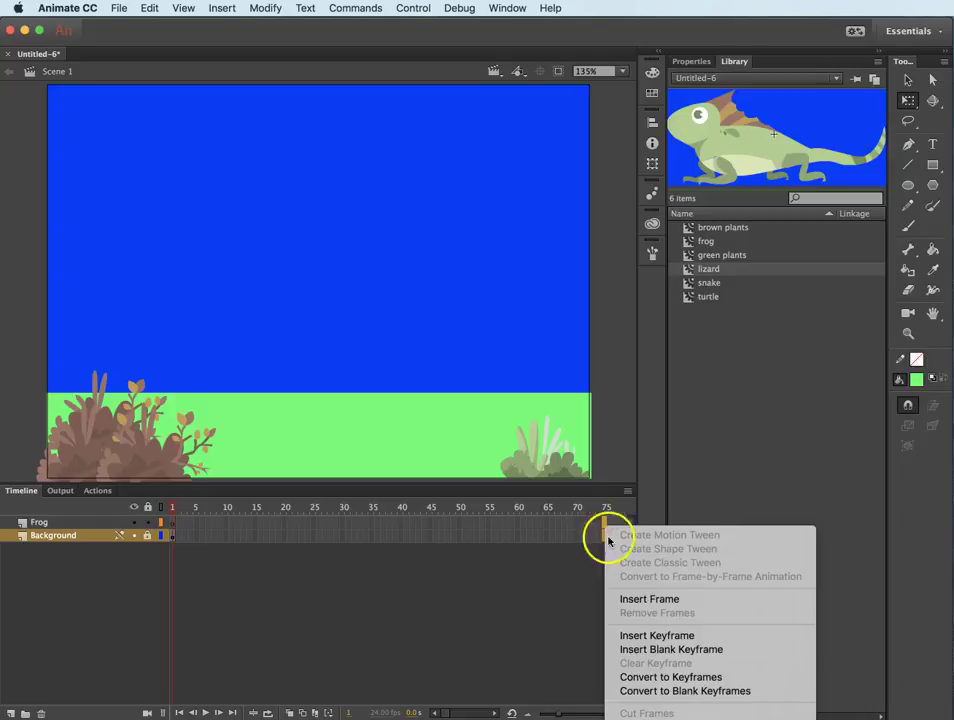
left_click(656, 603)
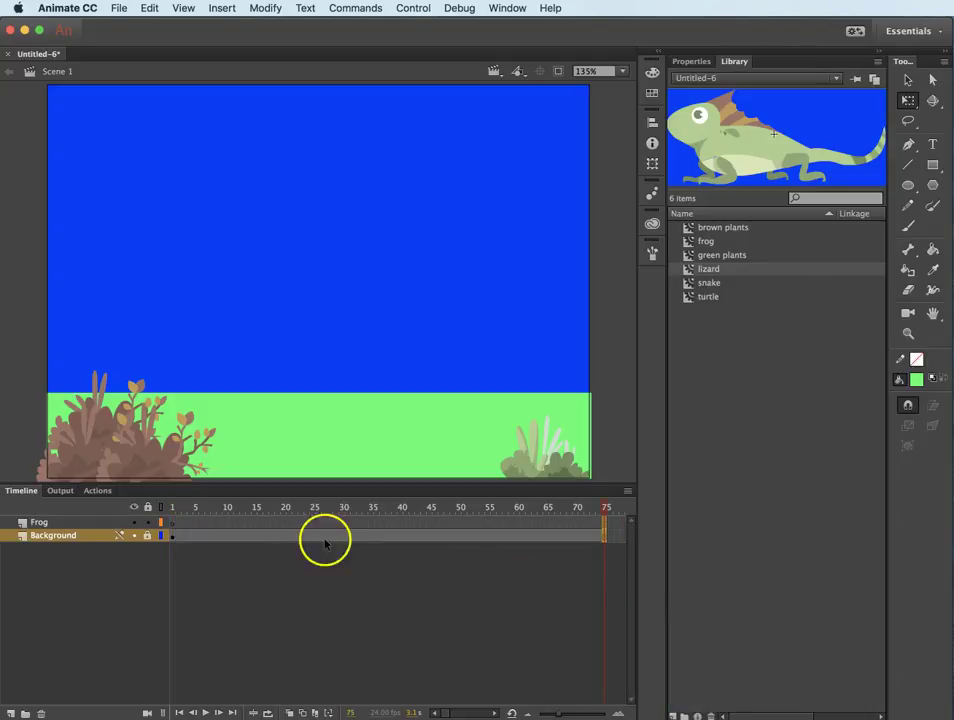
left_click_drag(324, 543, 265, 530)
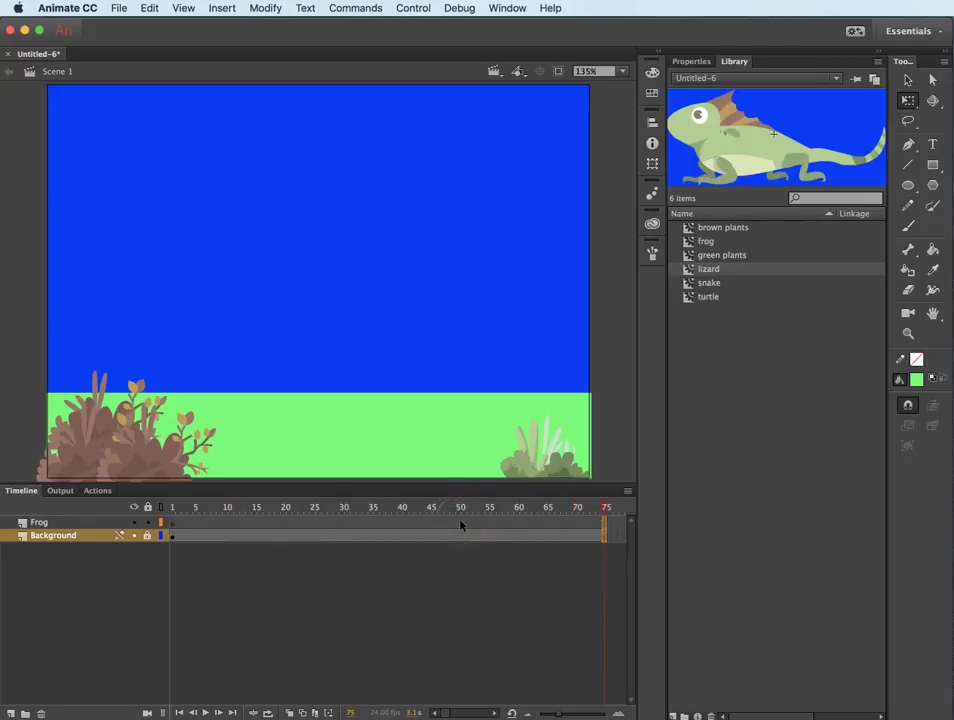
left_click(172, 526)
left_click(110, 522)
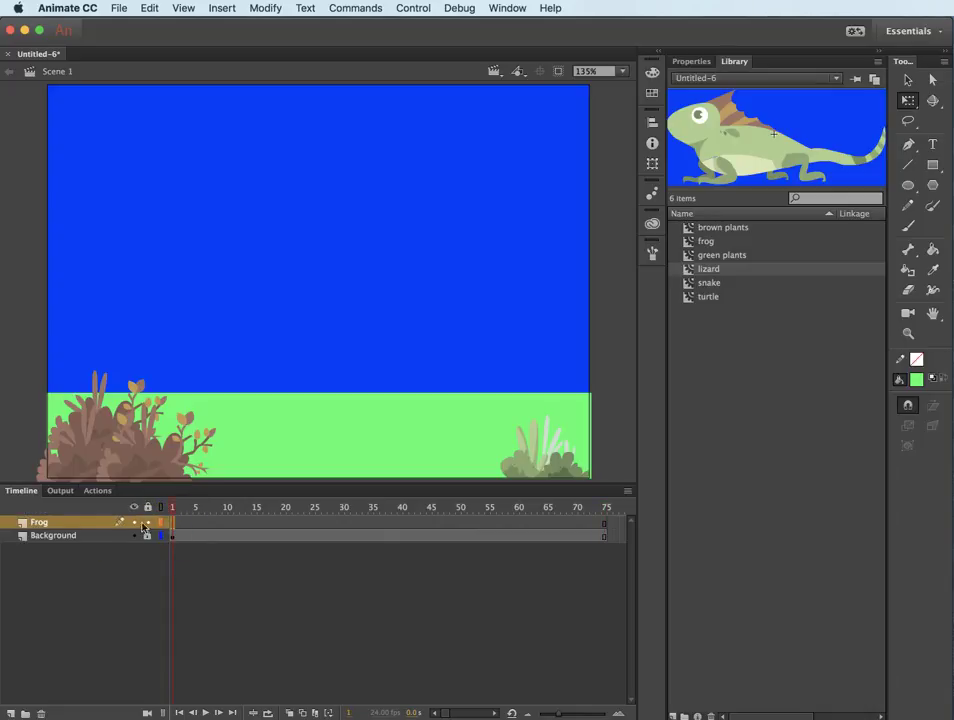
left_click(686, 242)
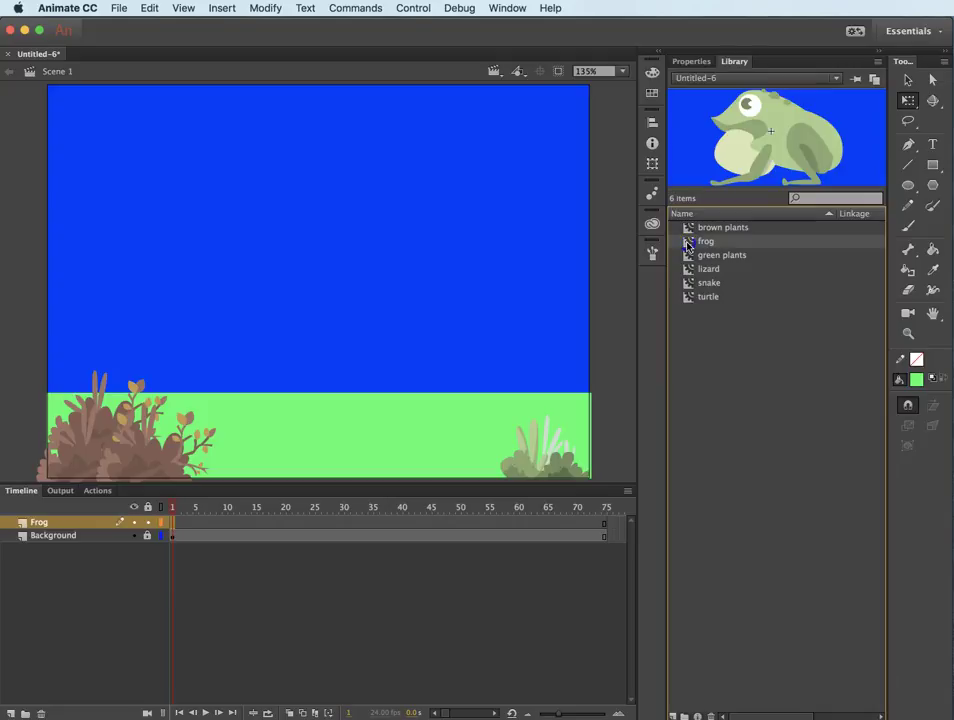
left_click_drag(686, 242, 107, 354)
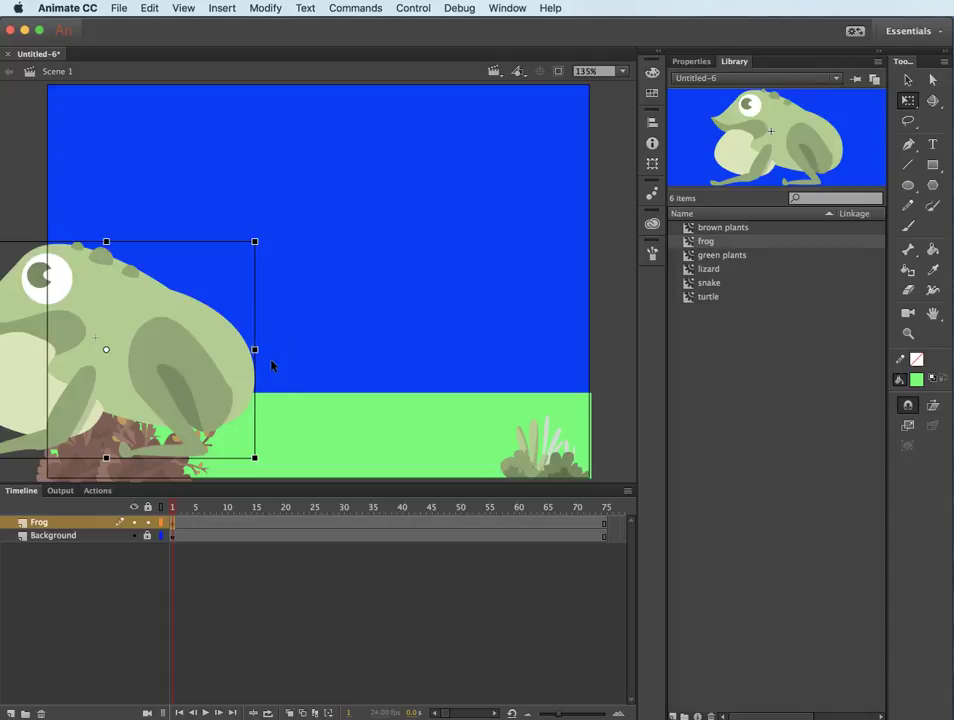
key("Delete")
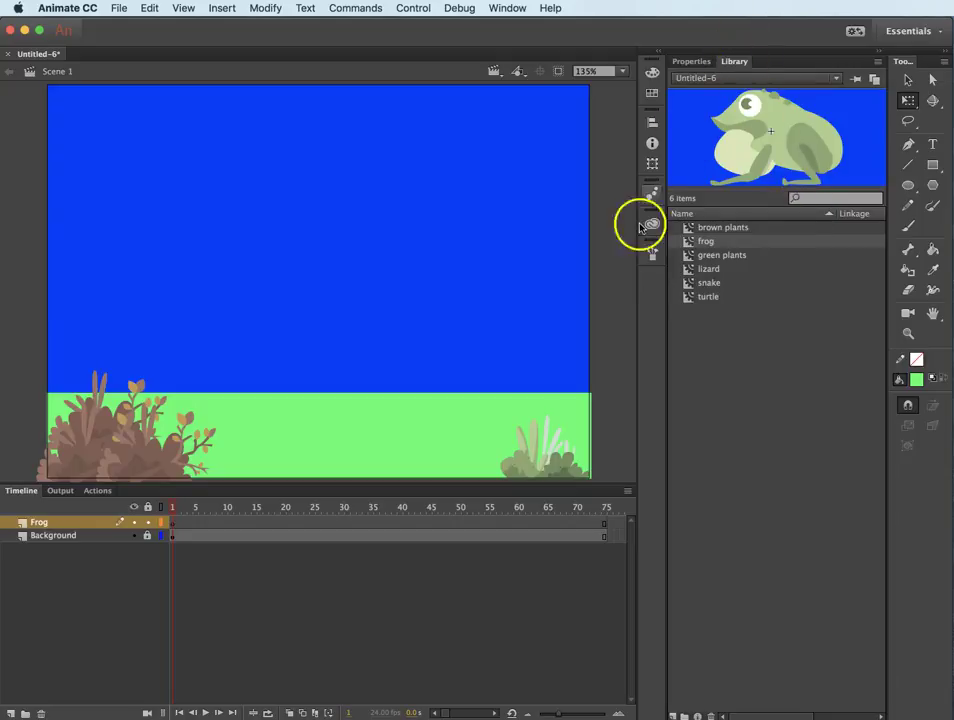
Step: Inside the frog symbol, shrink the frog artwork and flip it horizontally to face right
double_click(691, 245)
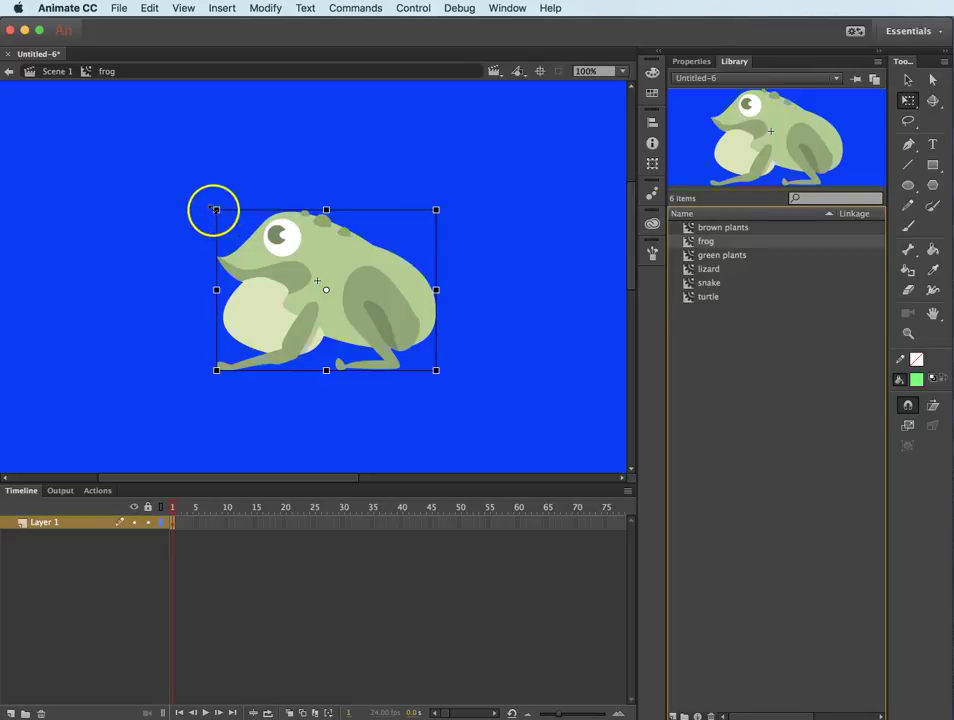
left_click_drag(215, 209, 285, 274)
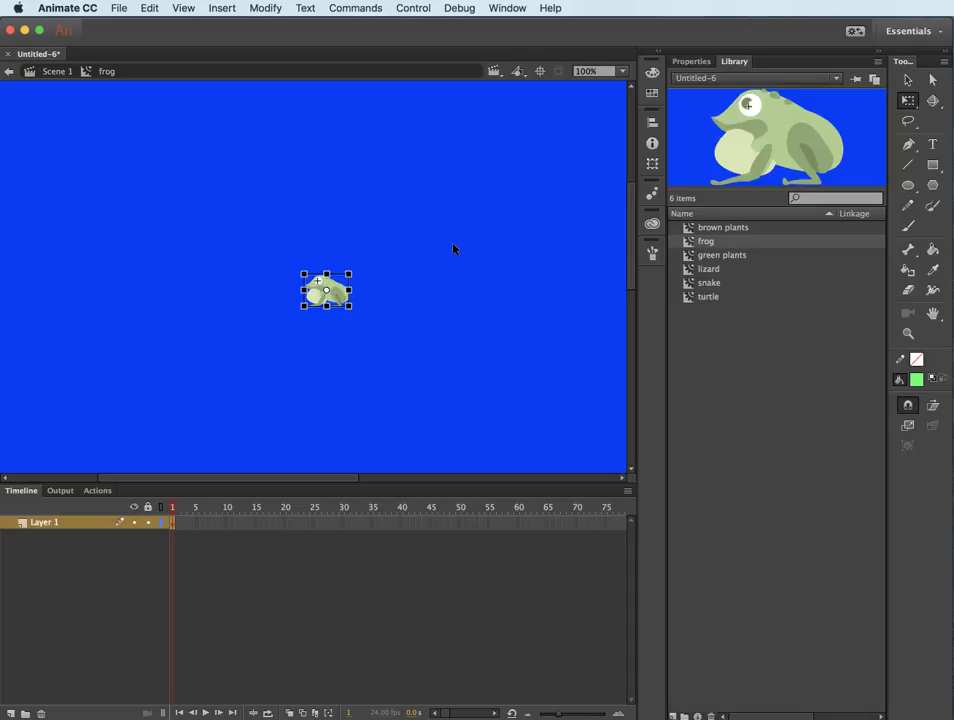
left_click(263, 10)
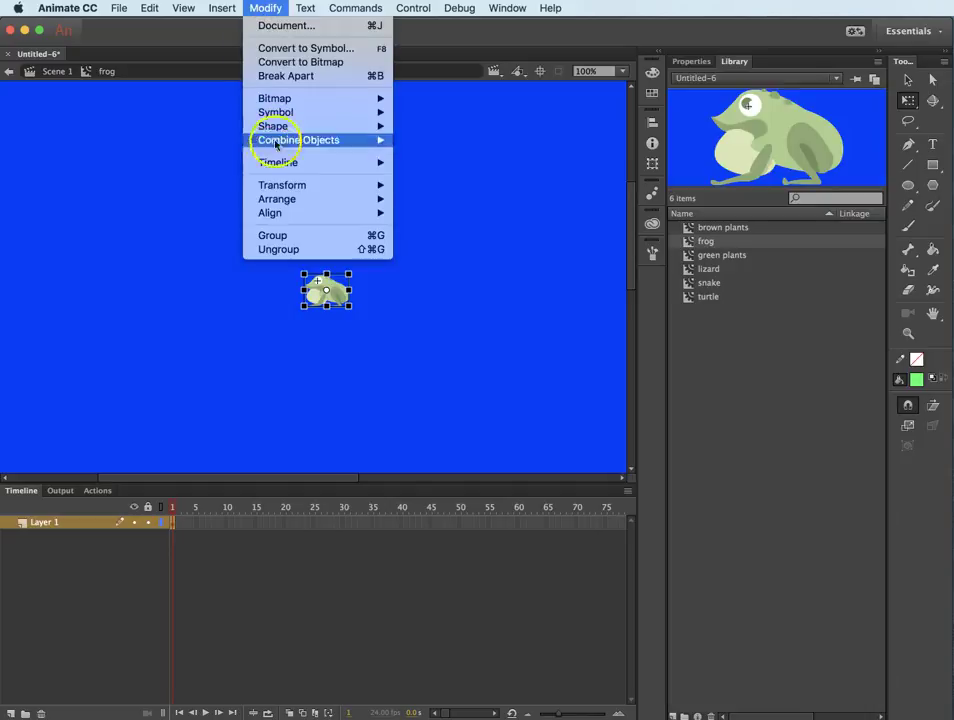
mouse_move(297, 187)
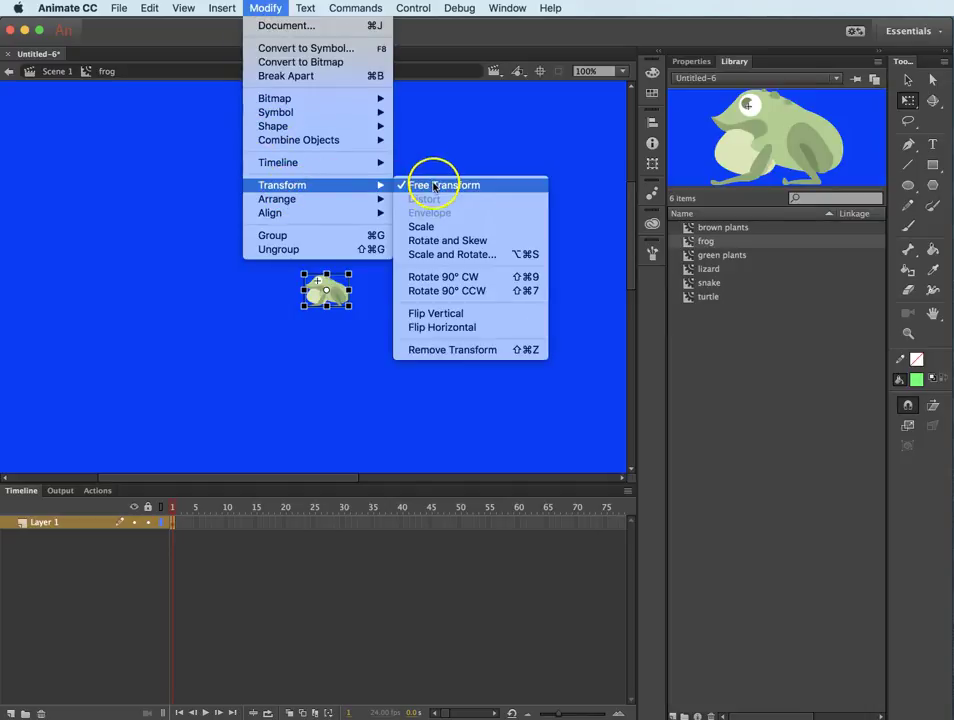
left_click(435, 328)
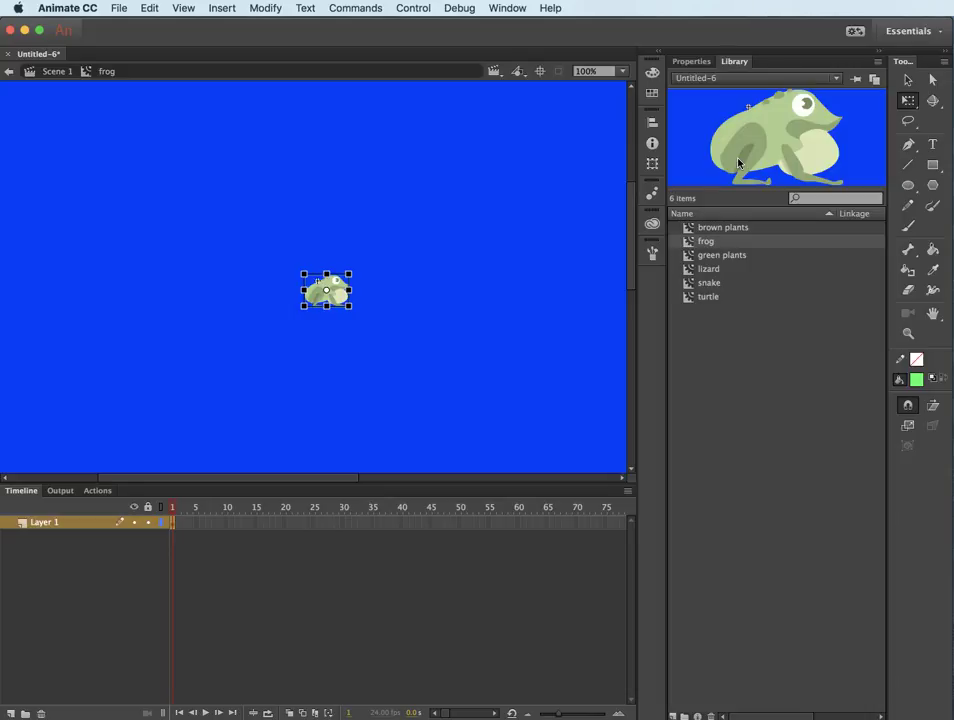
Step: Back in Scene 1, place a frog instance on frame 1 of the Frog layer at the stage's left edge
left_click(60, 75)
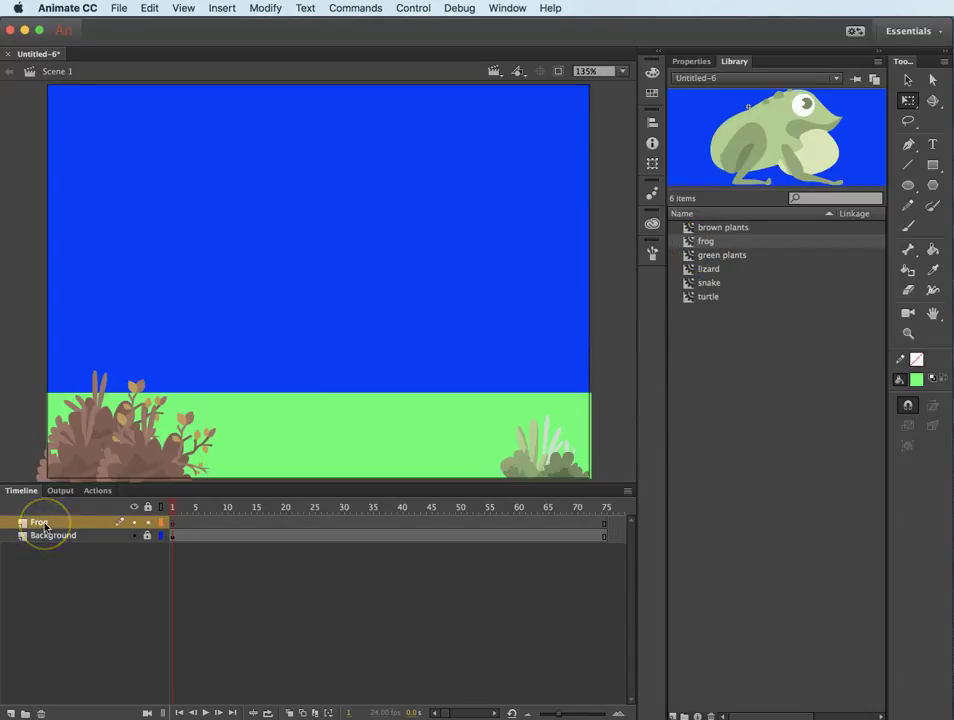
left_click(172, 522)
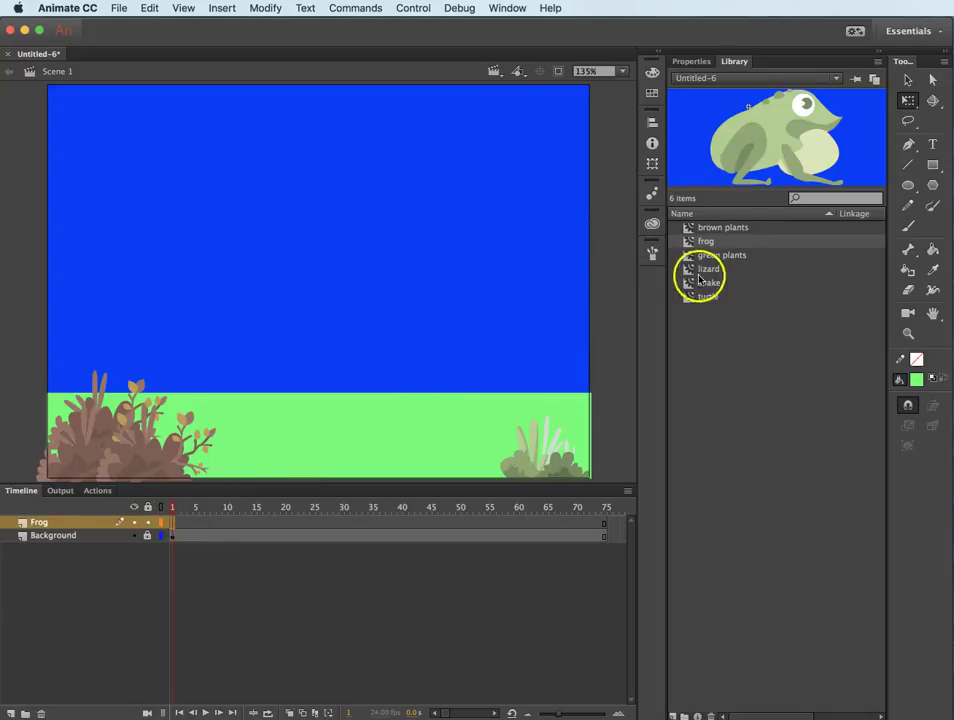
left_click_drag(693, 249, 33, 230)
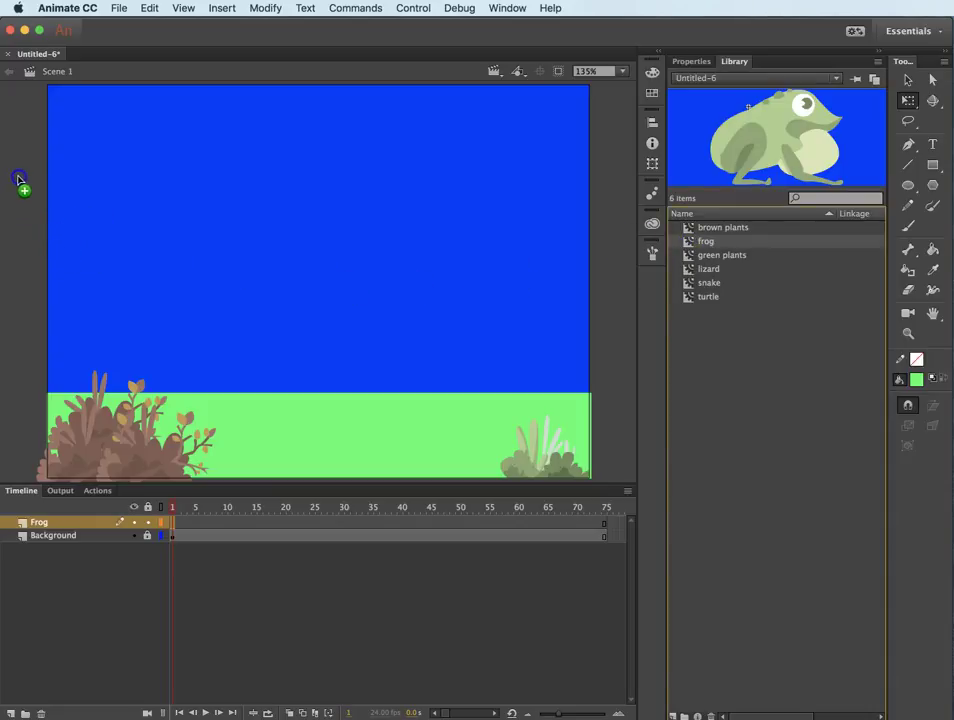
left_click_drag(18, 180, 24, 176)
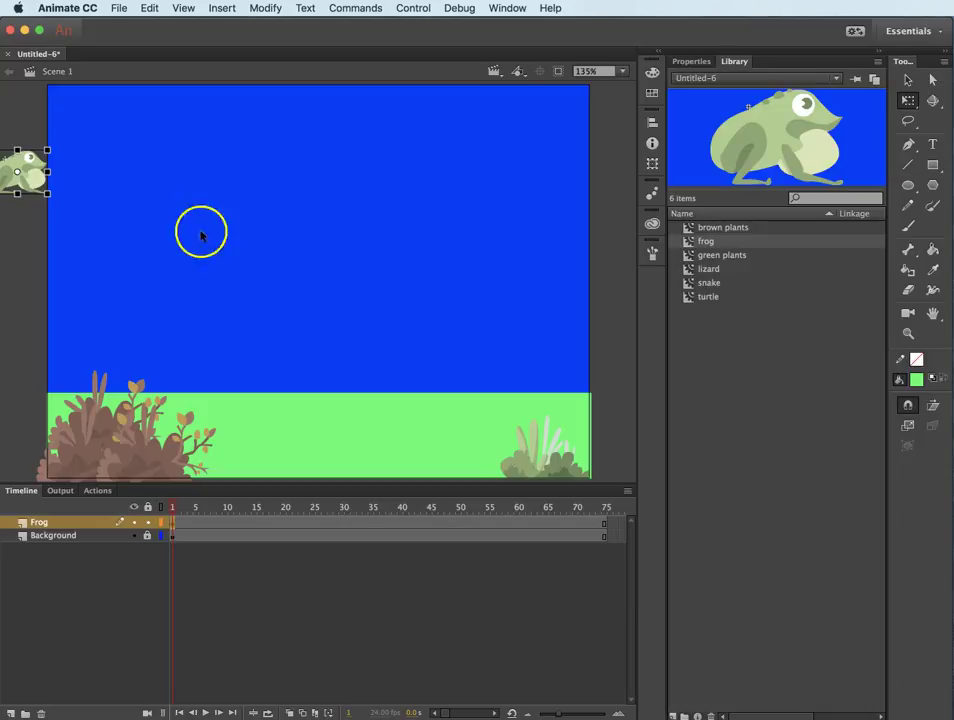
left_click(27, 179)
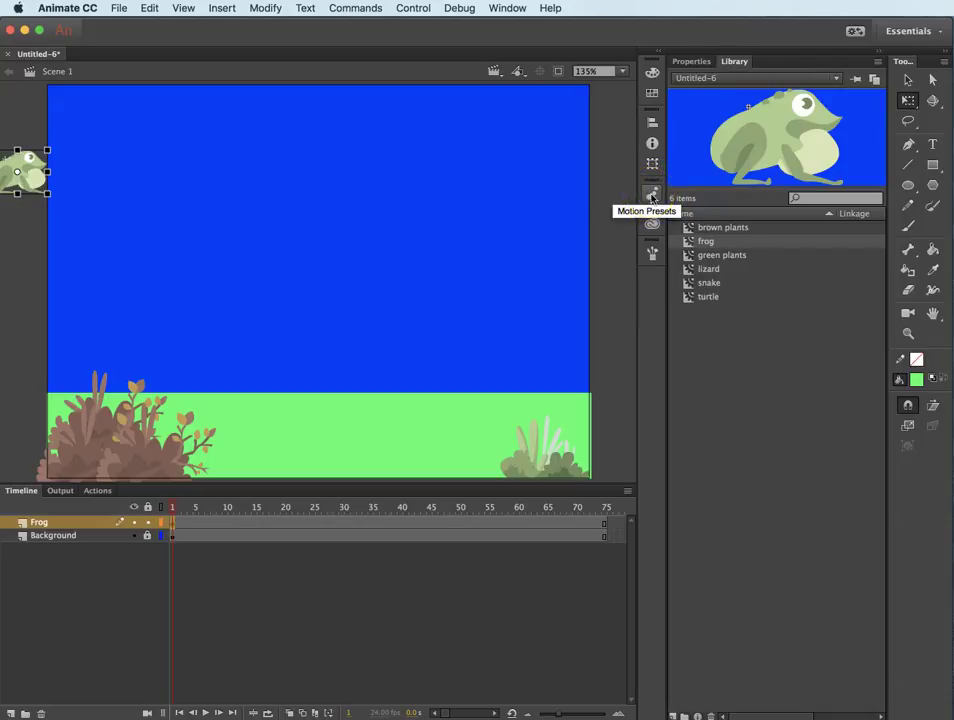
Step: Apply the bounce-in-3D motion preset to the frog, creating a 75-frame bouncing tween
left_click(651, 197)
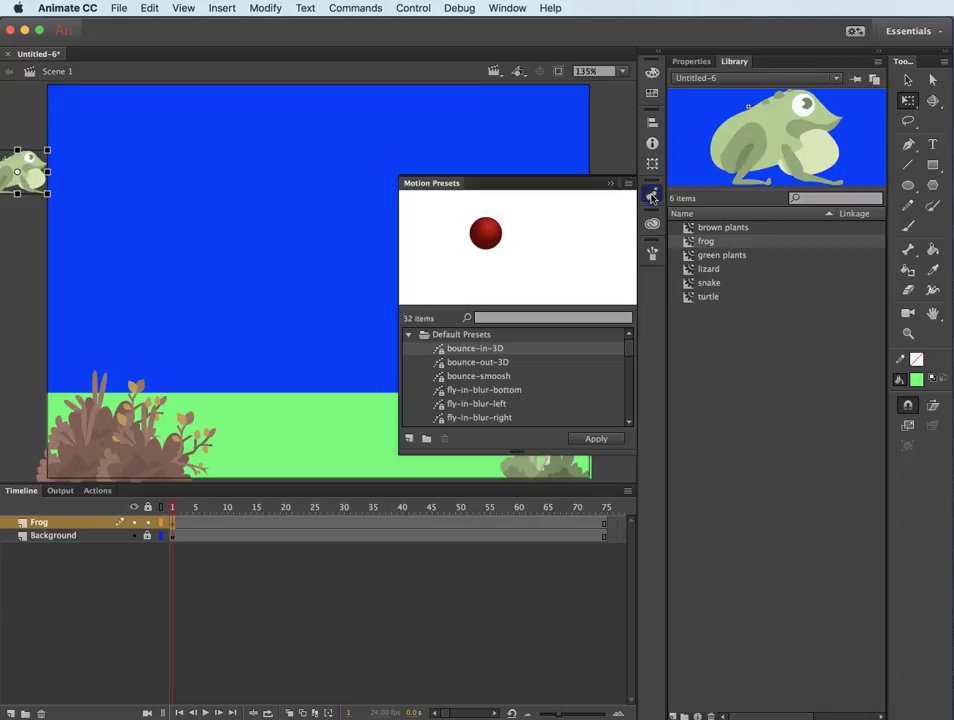
left_click(476, 352)
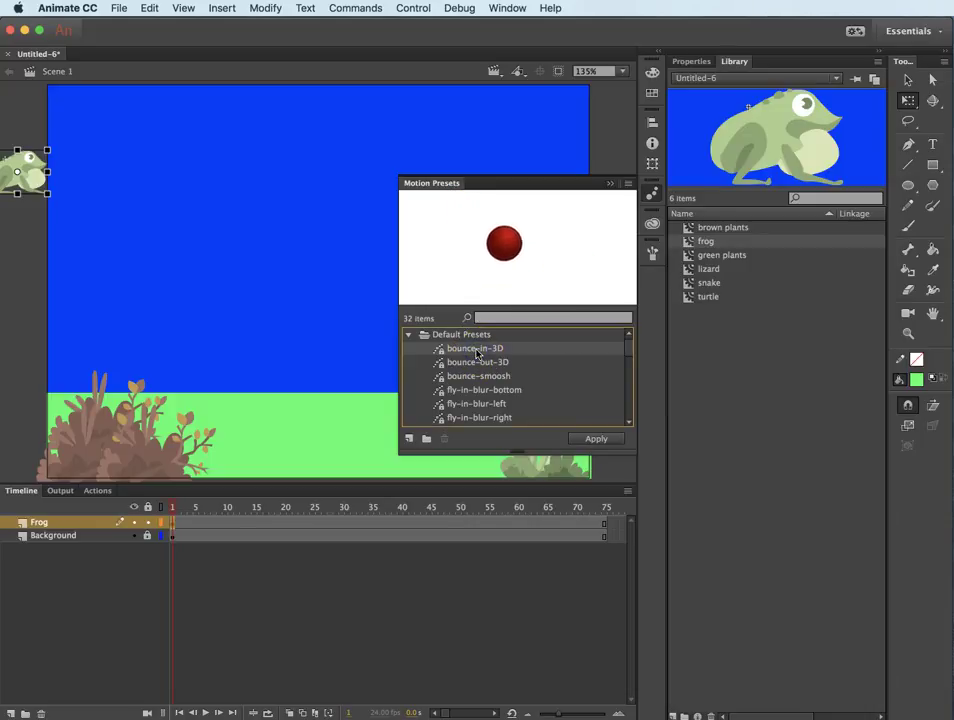
left_click(596, 440)
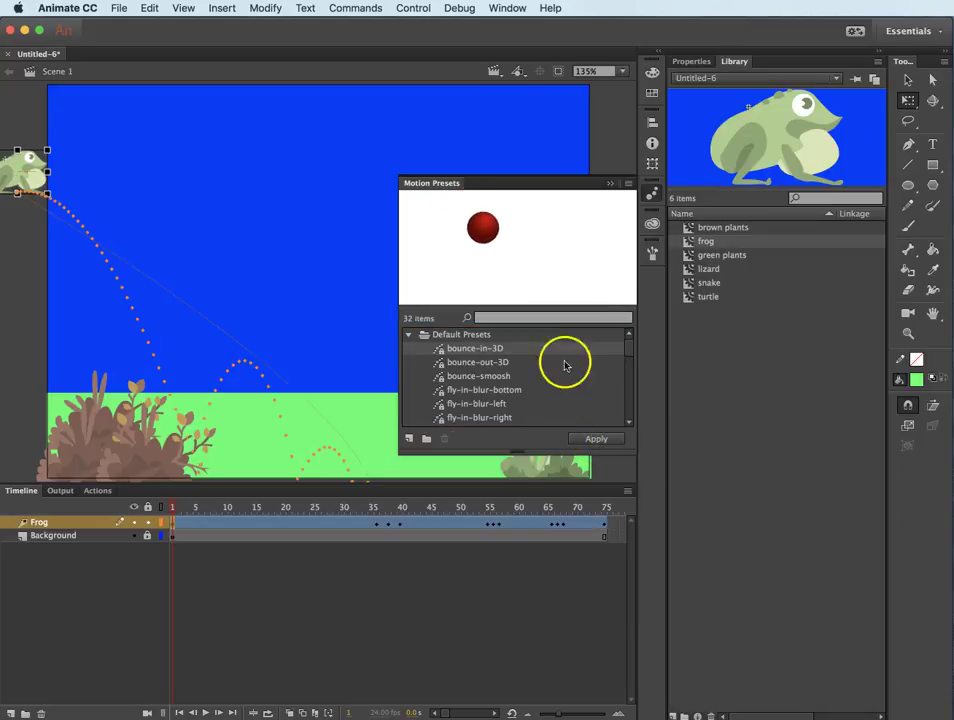
left_click(610, 187)
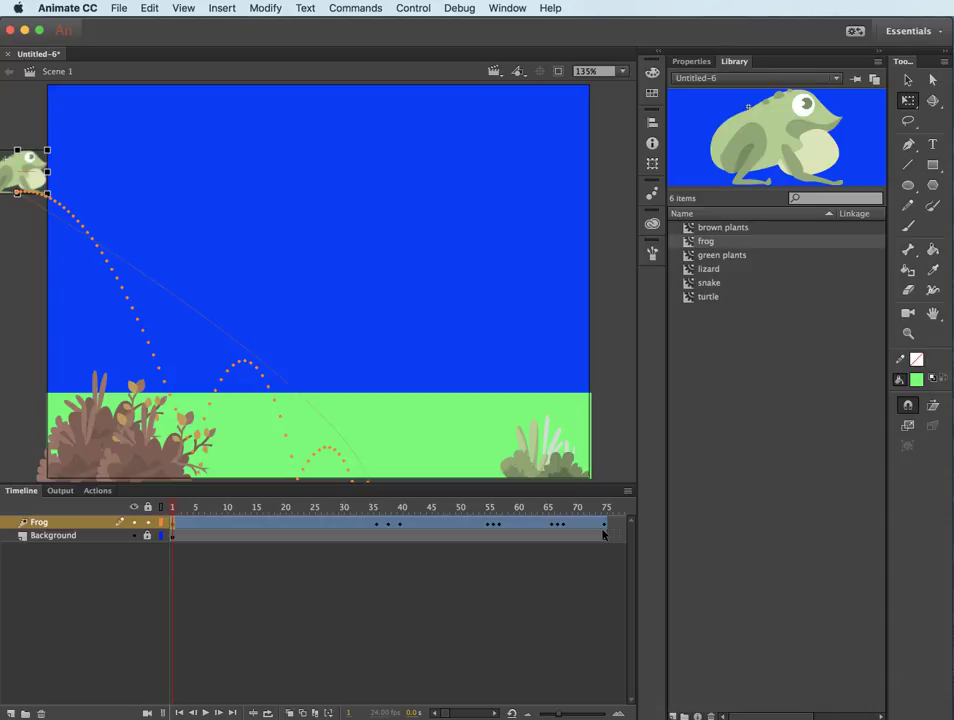
Step: Play the bounce, then drag the frog's frame-75 landing spot lower and further right
key("super+minus")
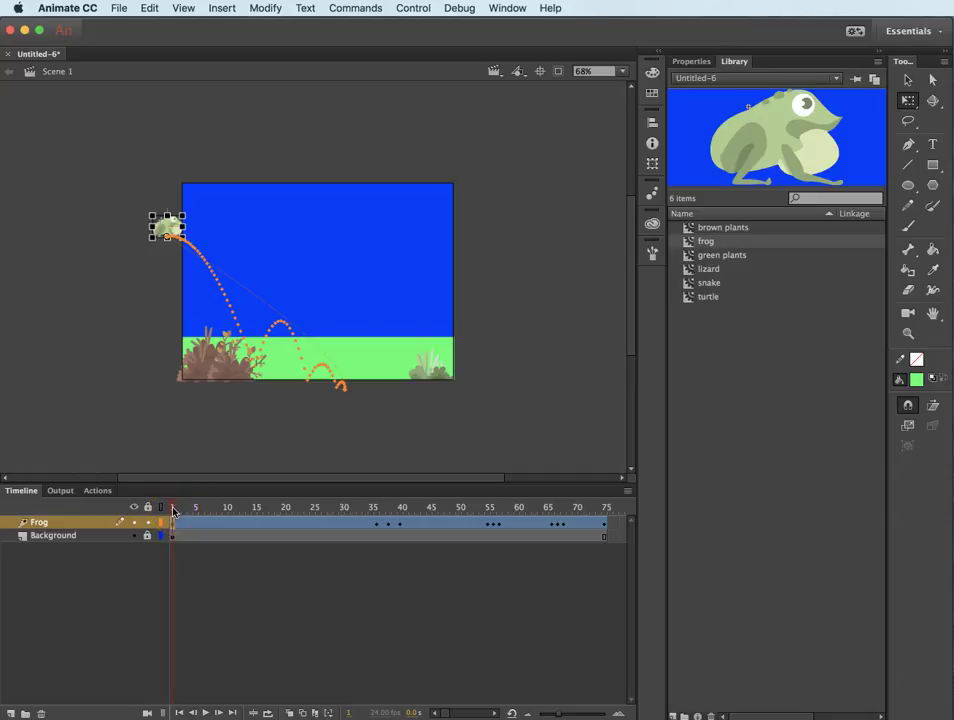
key("Return")
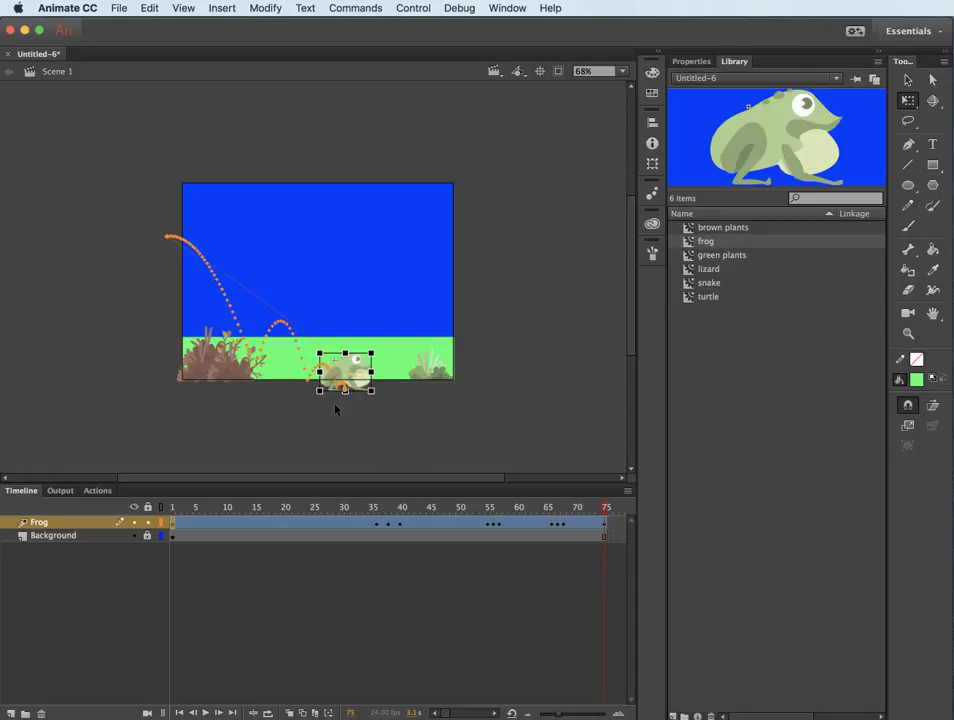
key("super+equal")
key("super+equal")
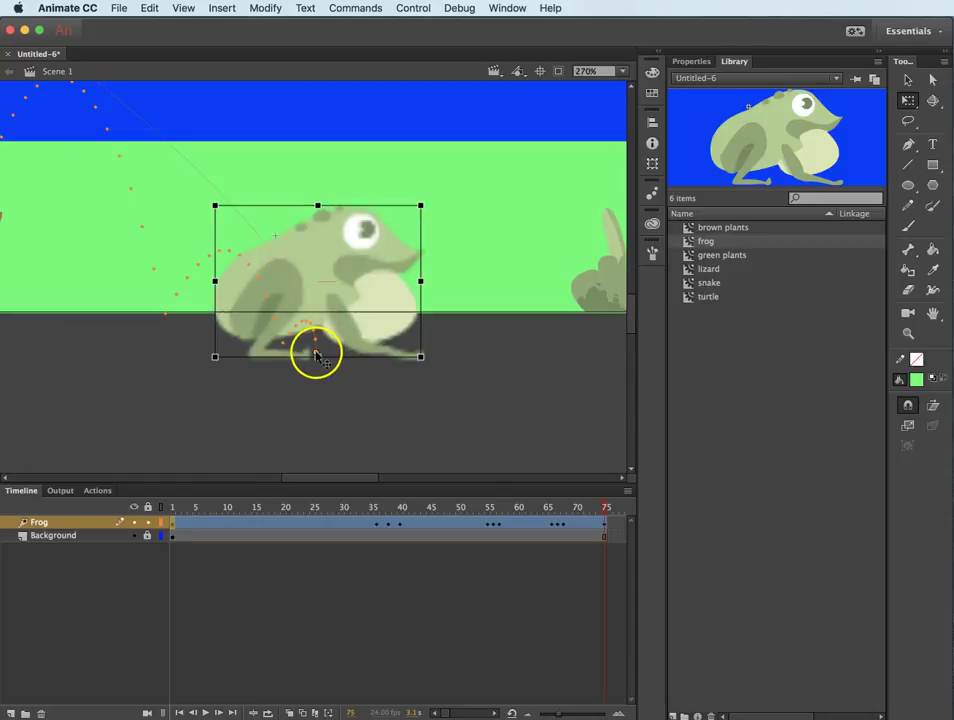
left_click_drag(316, 353, 376, 424)
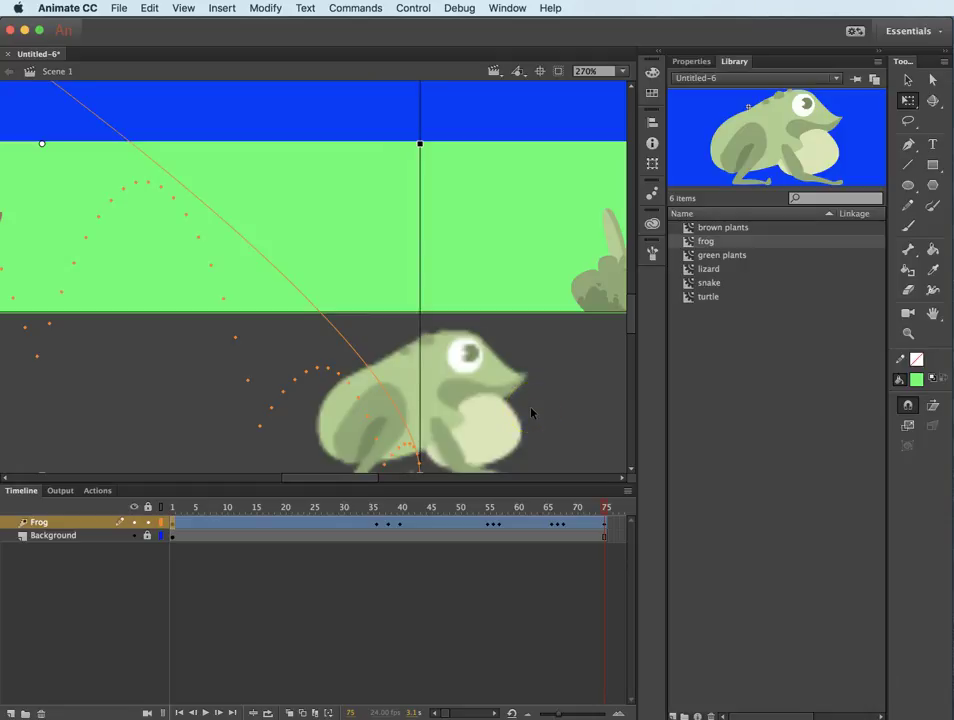
Step: Zoom to 135%, clip content outside the stage, and centre the stage in view
key("super+minus")
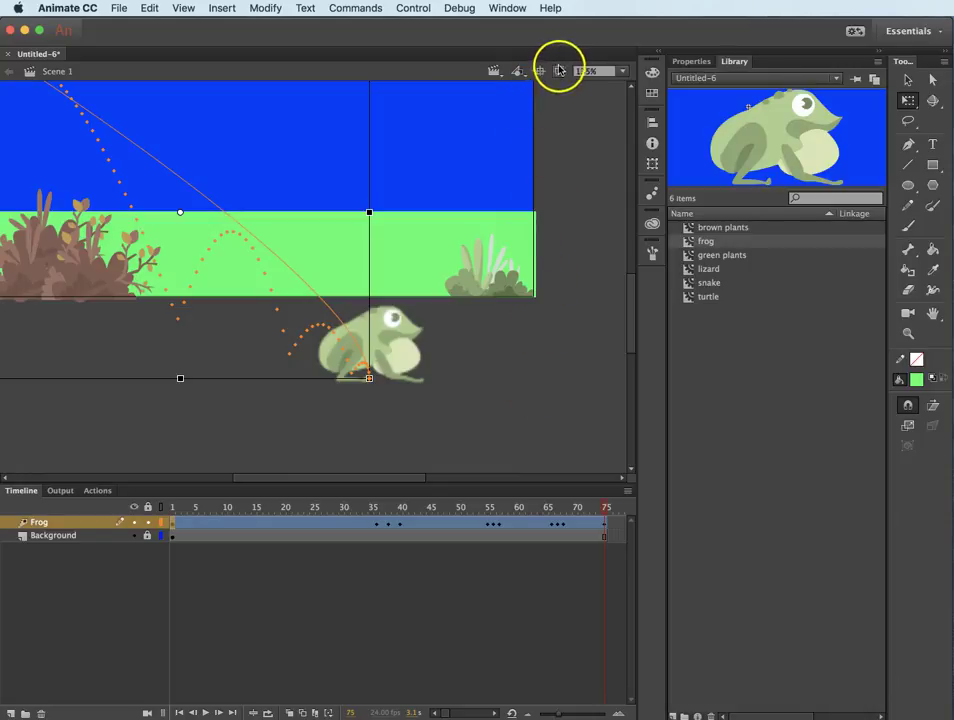
left_click(597, 71)
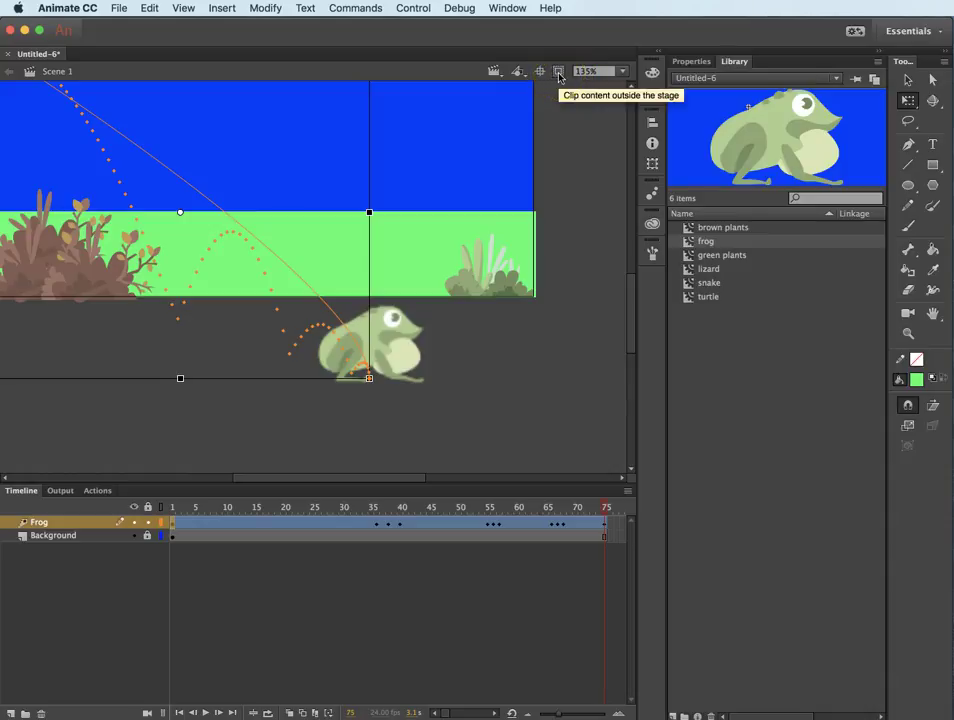
left_click(557, 75)
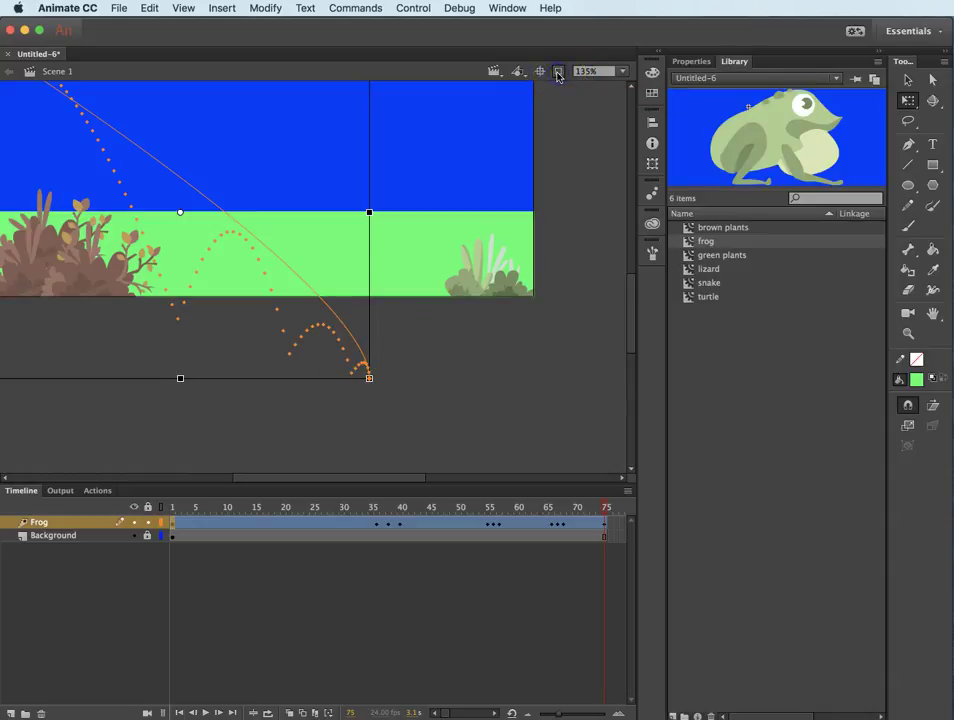
left_click(540, 73)
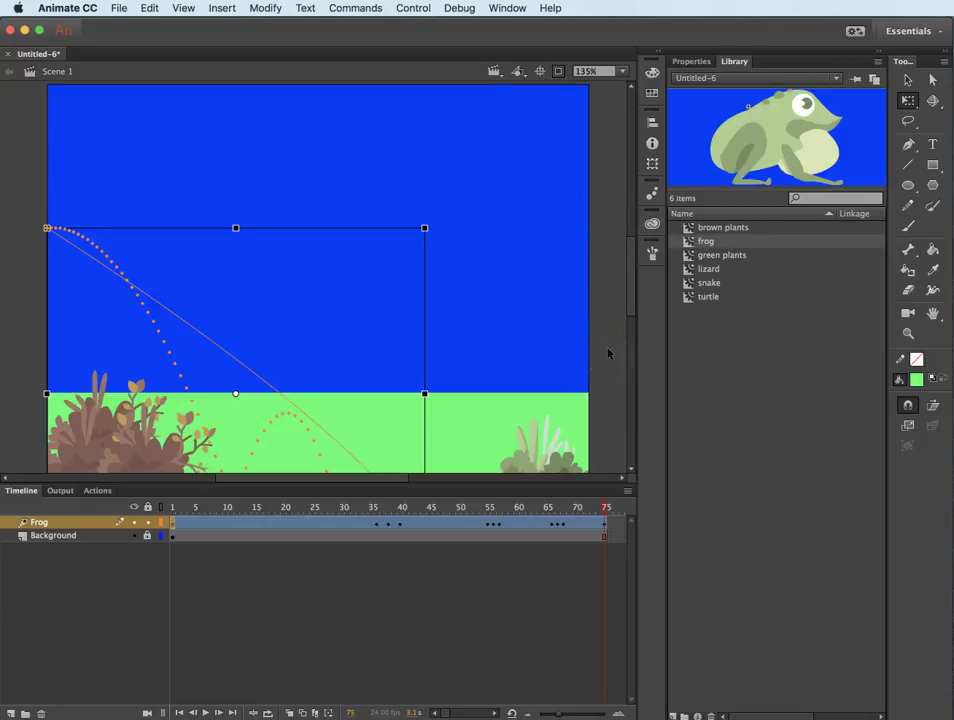
Step: Fit the stage in the window and replay the frog's bounce from the start
left_click(184, 10)
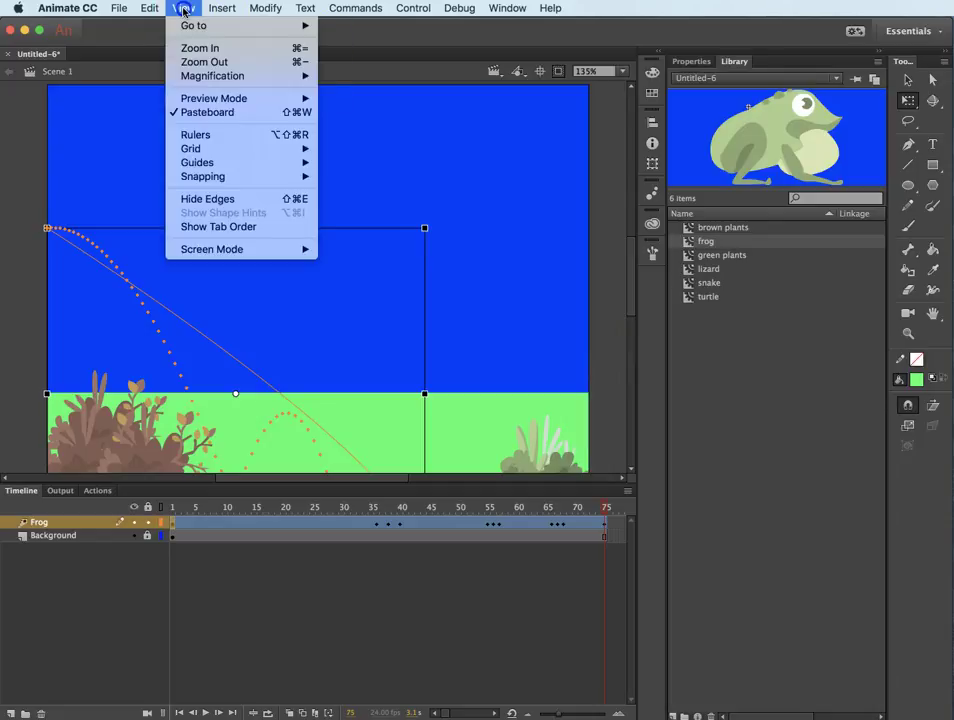
mouse_move(229, 76)
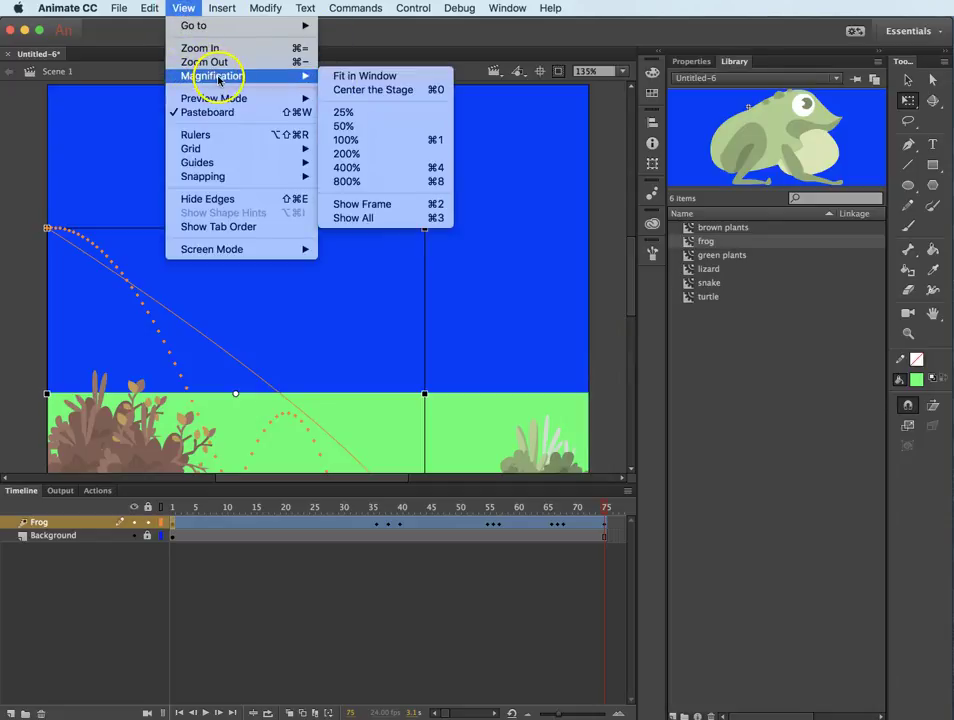
left_click(380, 78)
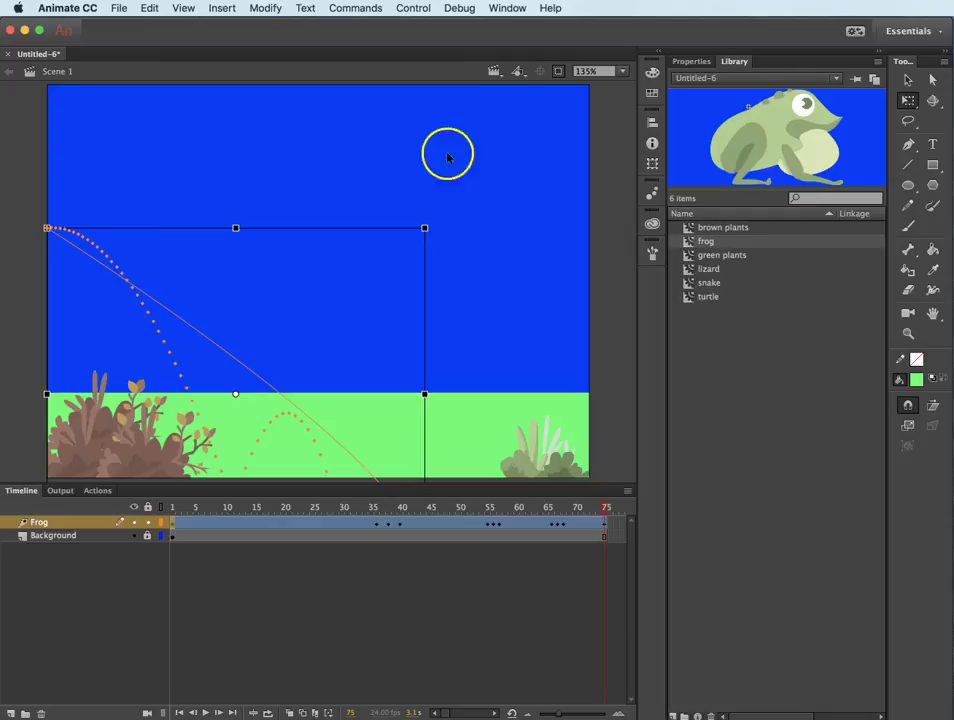
key("Return")
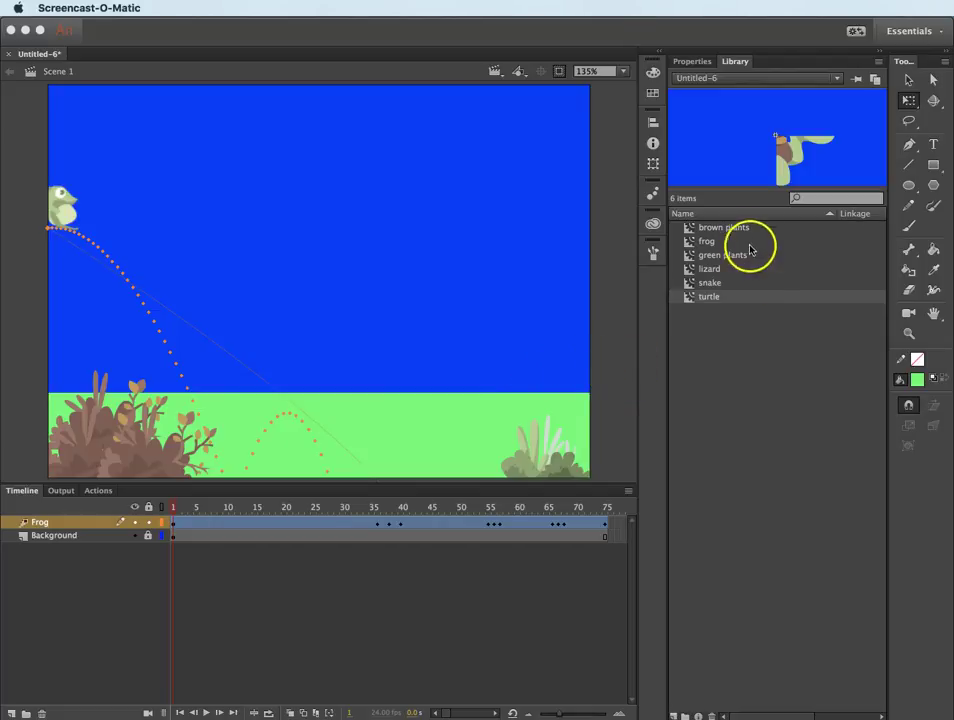
Step: Drag a turtle onto the stage, then cancel replacing the frog as the tween's target
left_click(687, 299)
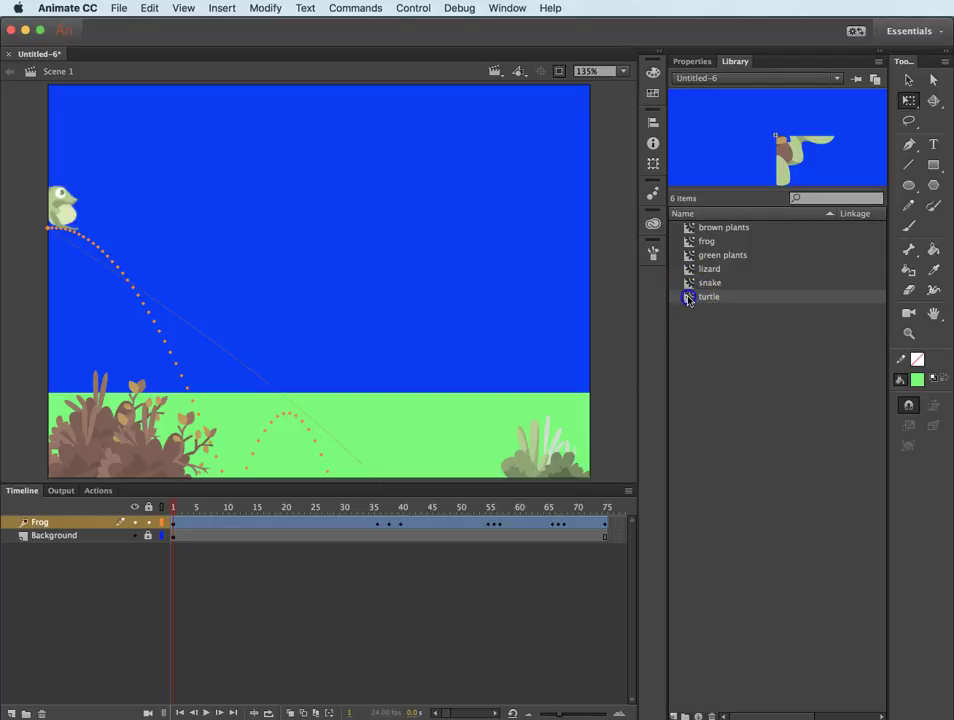
left_click_drag(687, 299, 64, 358)
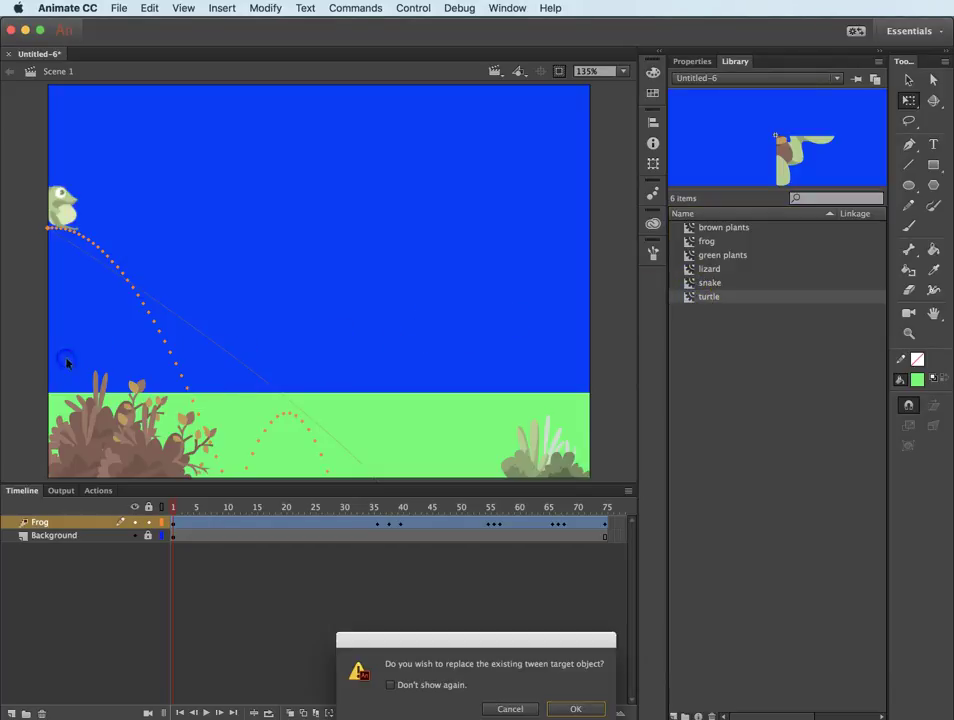
left_click(507, 710)
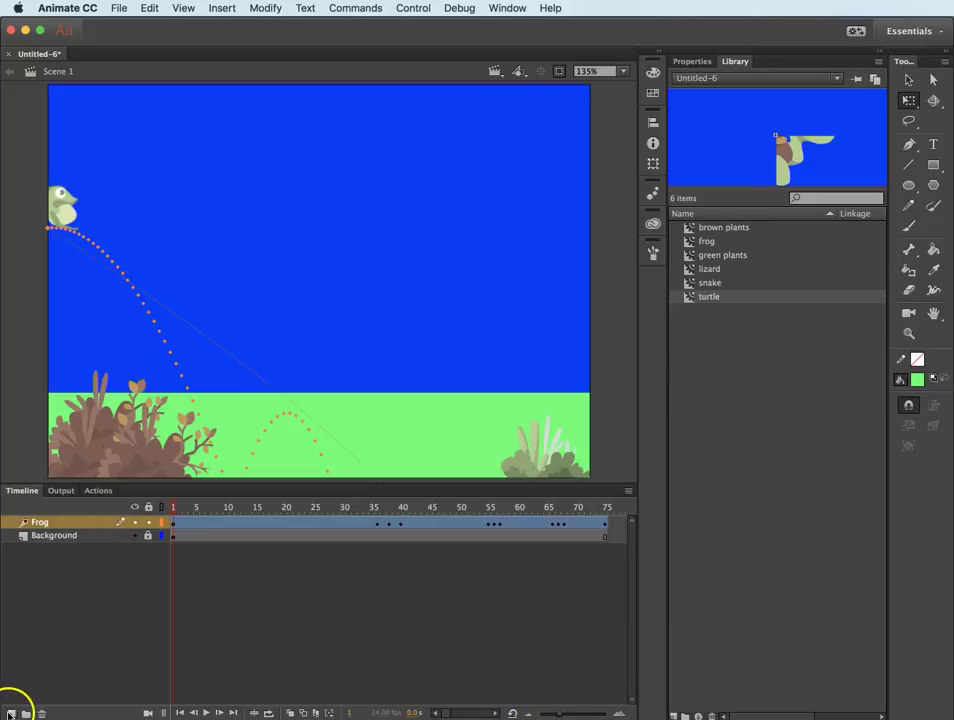
Step: Add a new layer above Frog and name it Turtle
left_click(10, 713)
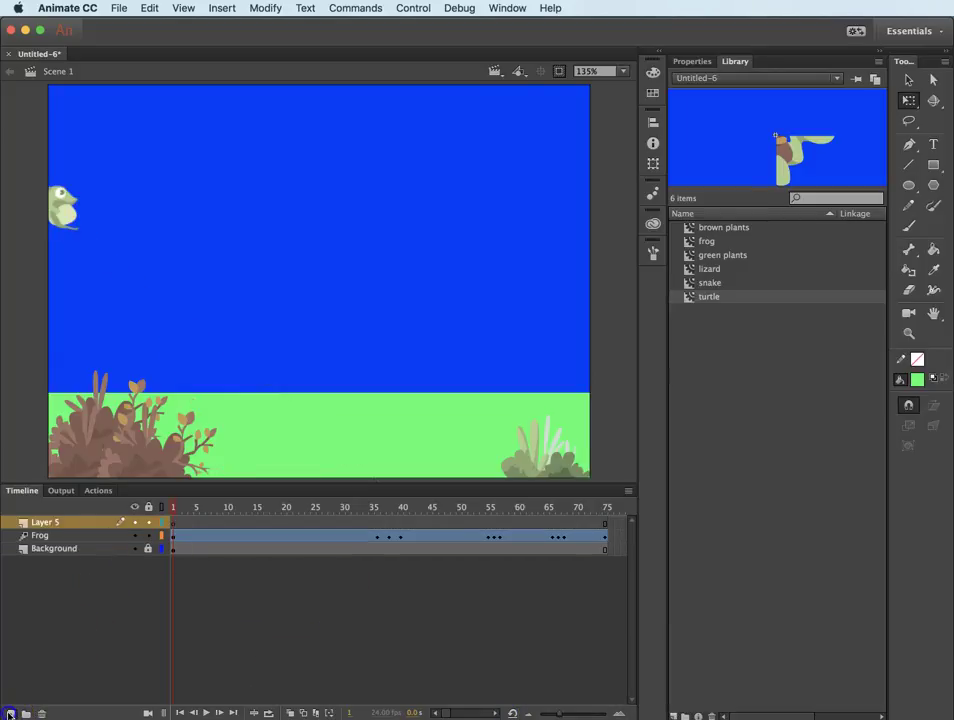
double_click(48, 523)
type("Turtle")
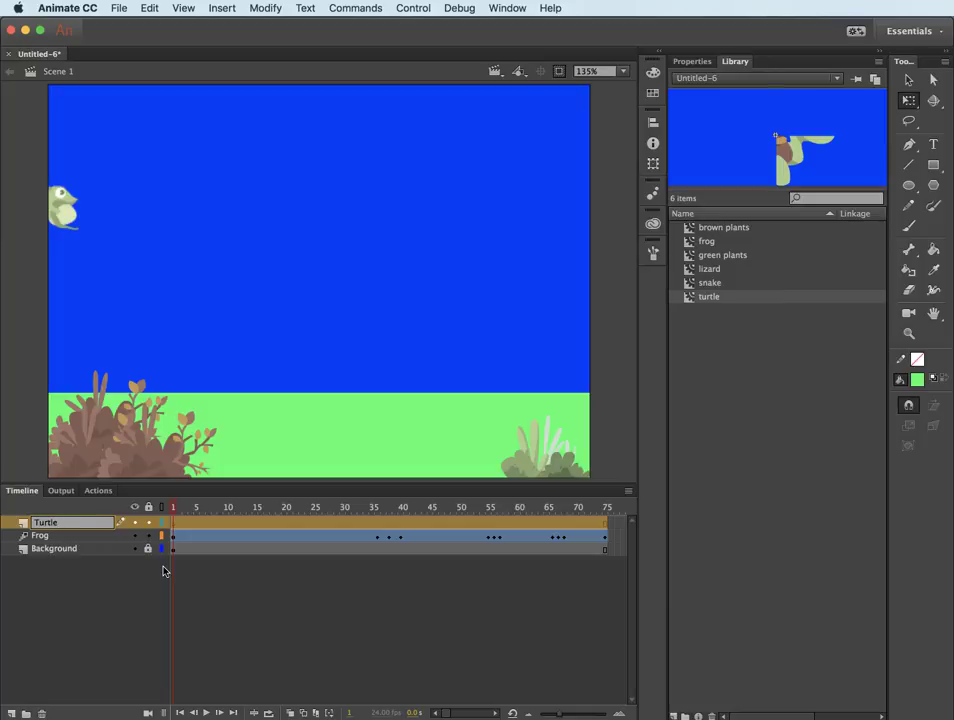
key("Return")
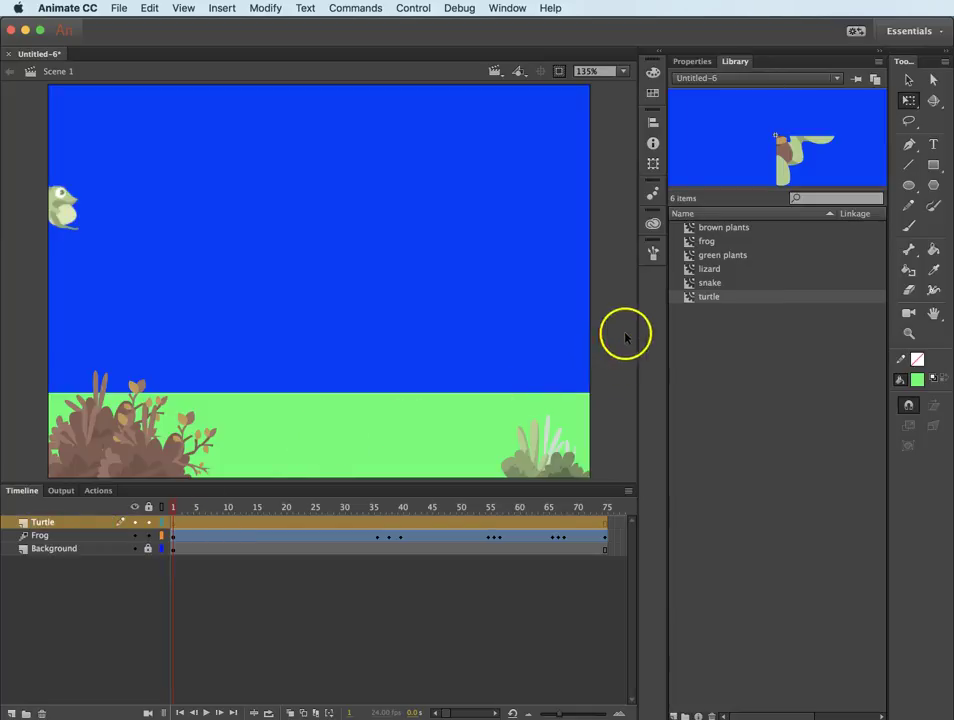
Step: Place a turtle by the left bushes and give the Turtle layer a motion tween
left_click_drag(688, 297, 48, 439)
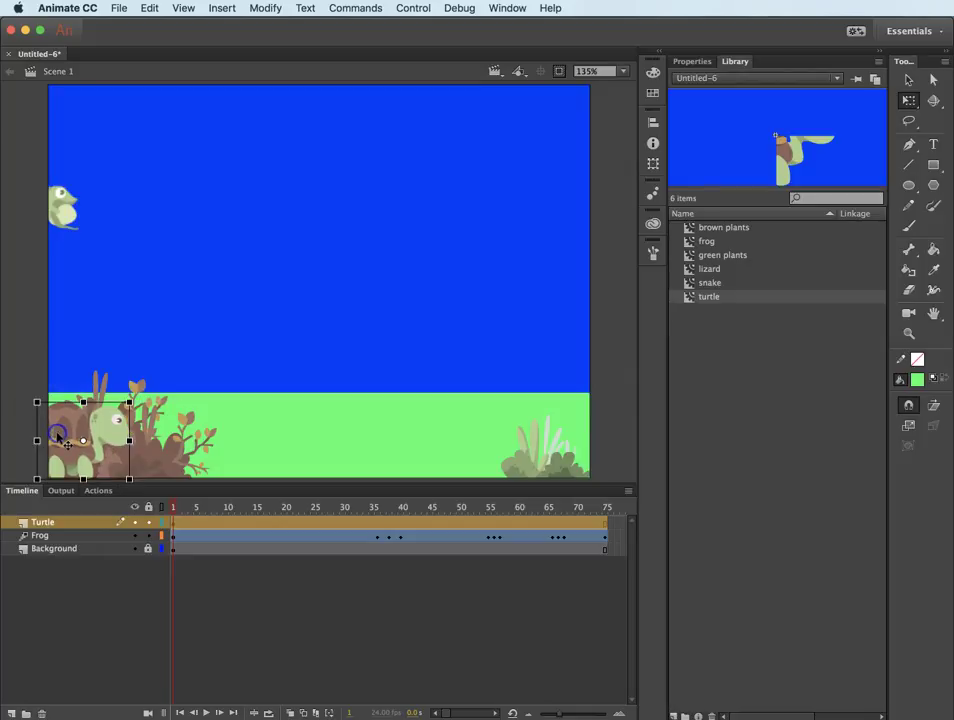
left_click_drag(138, 532, 330, 527)
right_click(326, 522)
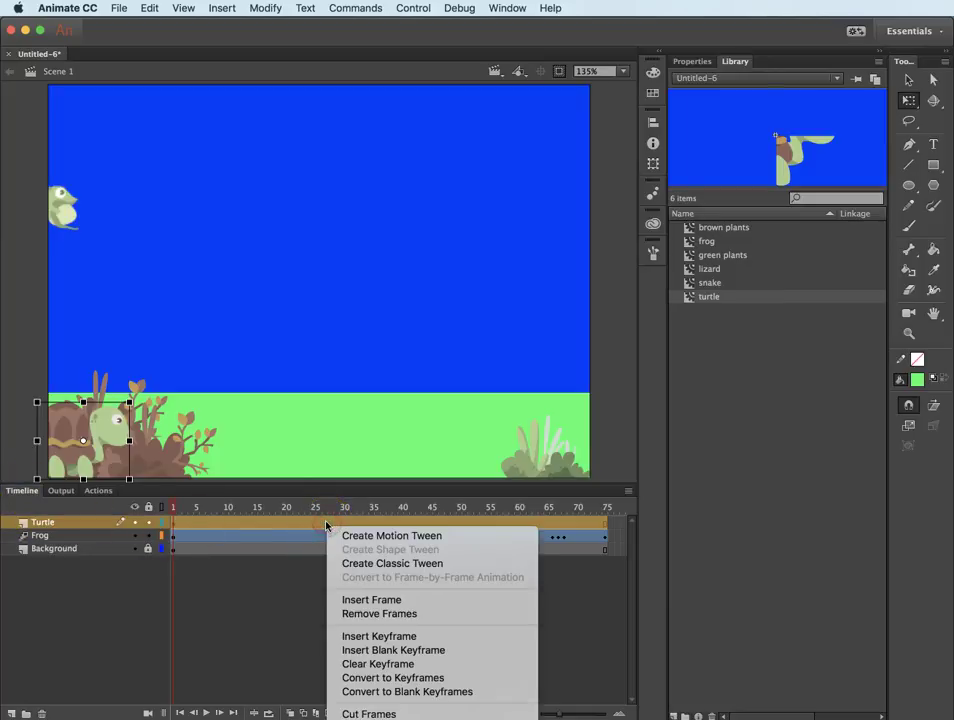
left_click(363, 536)
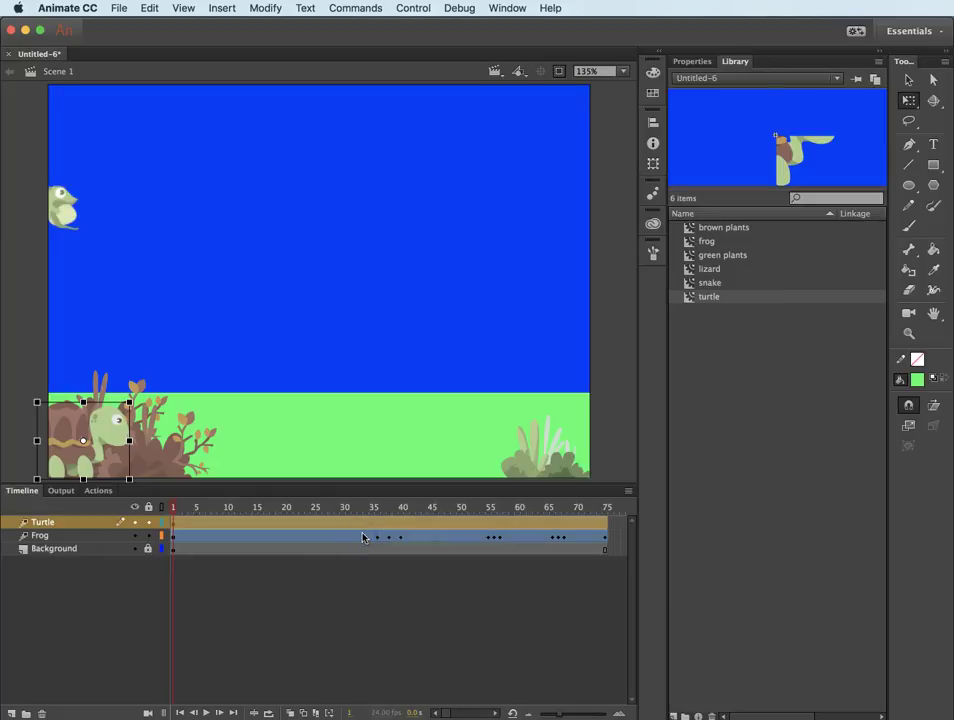
Step: At frame 75, move the turtle to the horizon's right end and shrink it to a tiny speck
left_click_drag(202, 528, 611, 543)
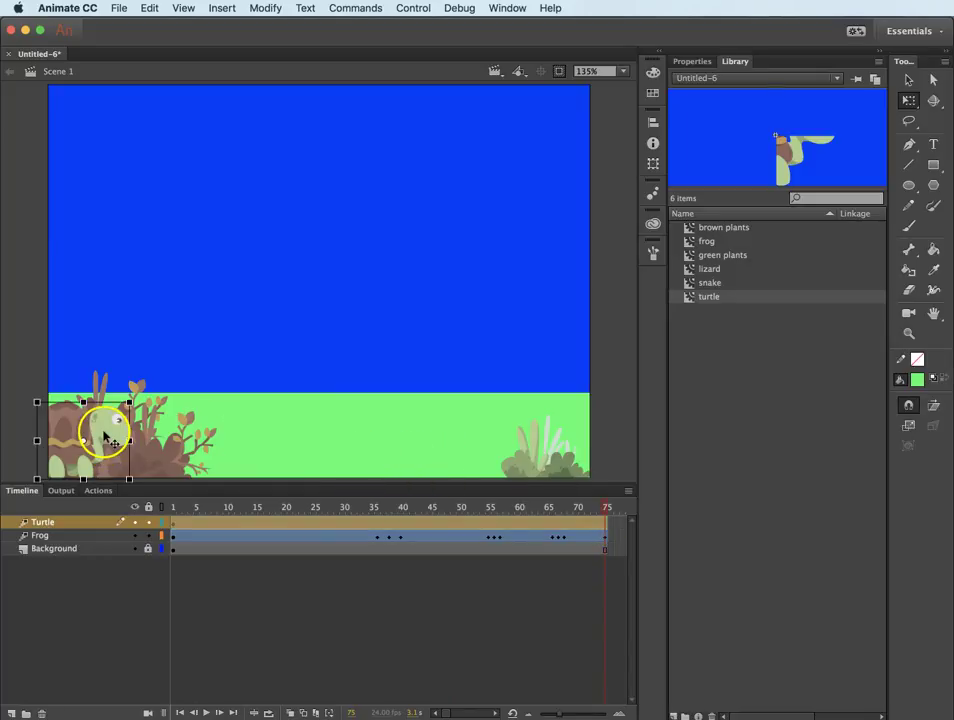
left_click_drag(104, 430, 566, 348)
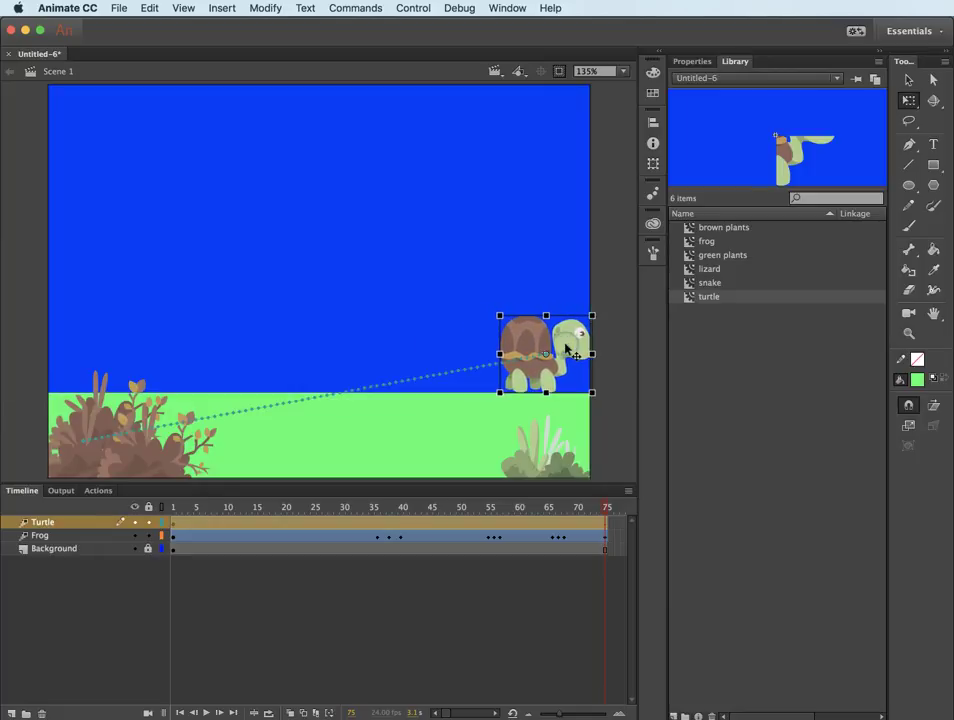
left_click(907, 102)
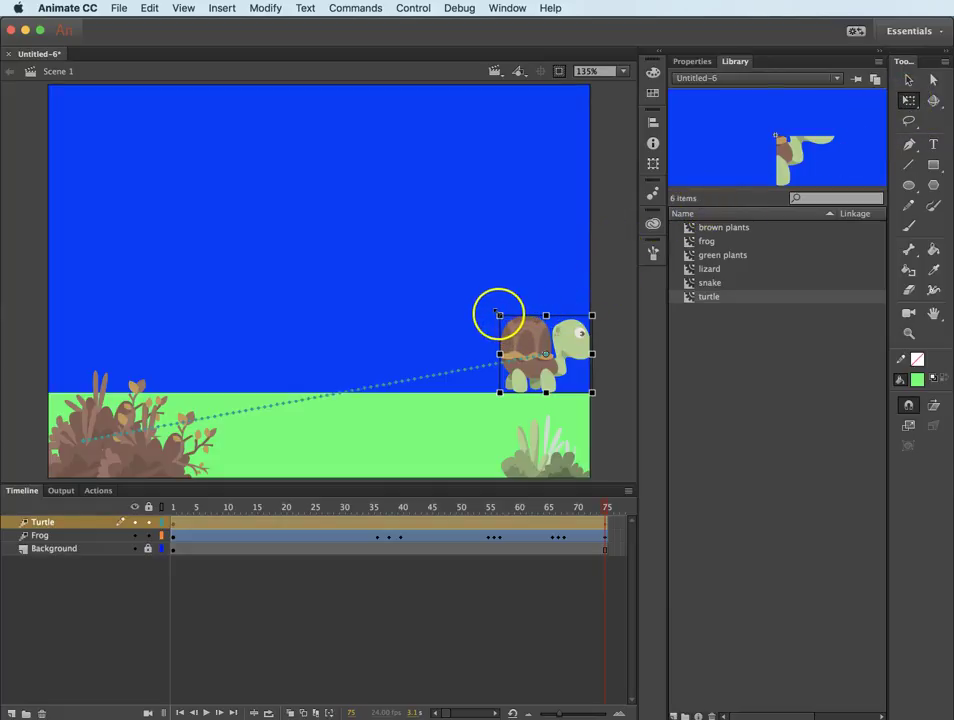
left_click_drag(499, 315, 531, 341)
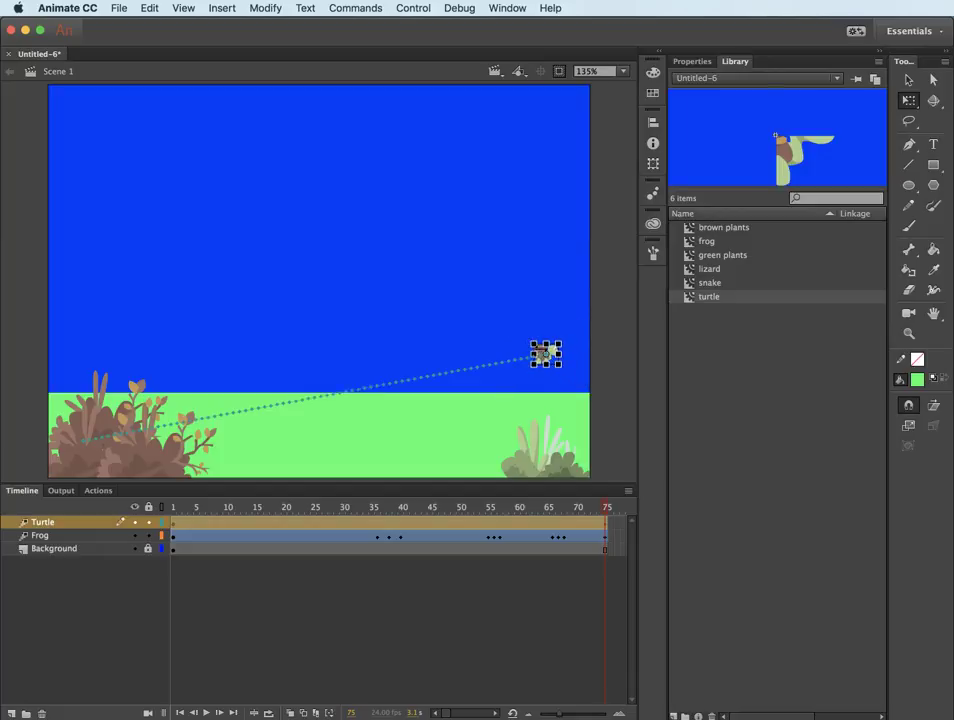
left_click_drag(543, 355, 577, 381)
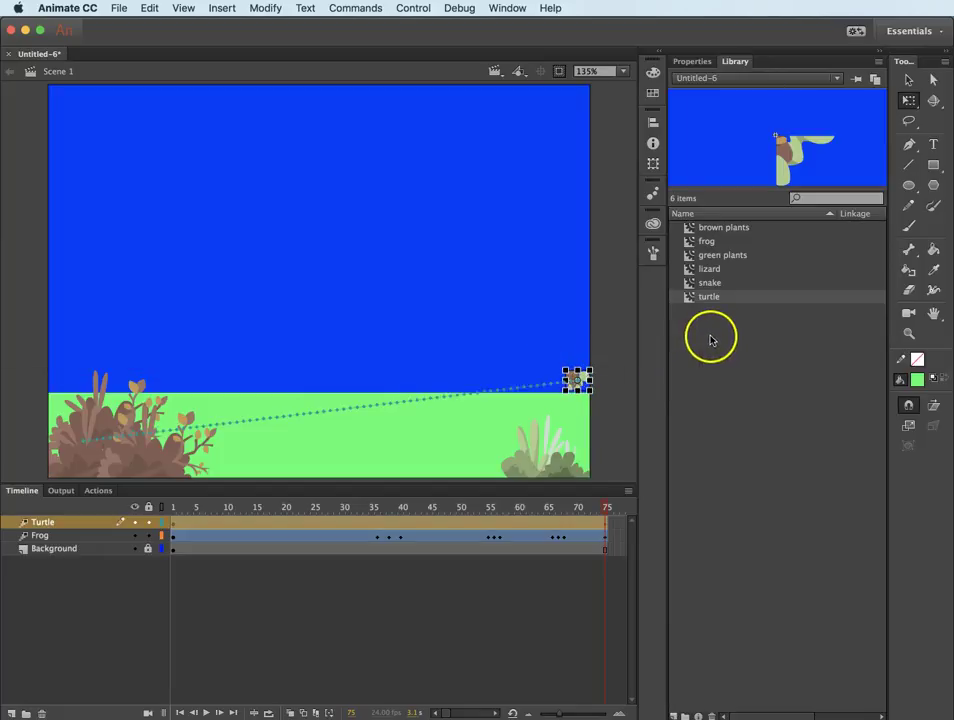
Step: Set the turtle's Alpha color effect to 0% at frame 75 and preview the fade
left_click(694, 62)
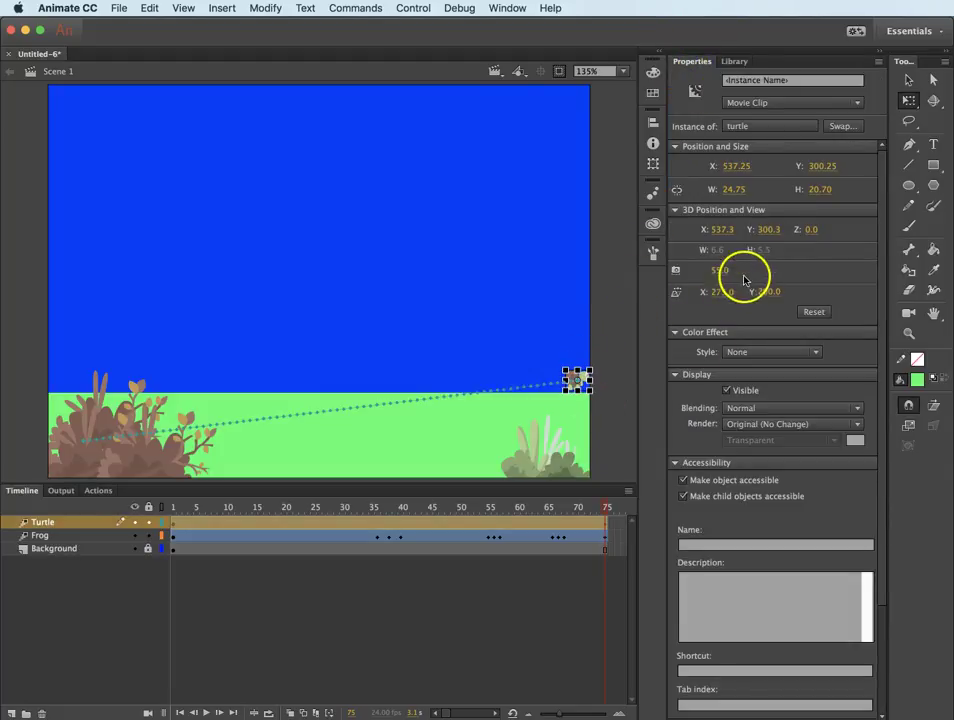
left_click(751, 351)
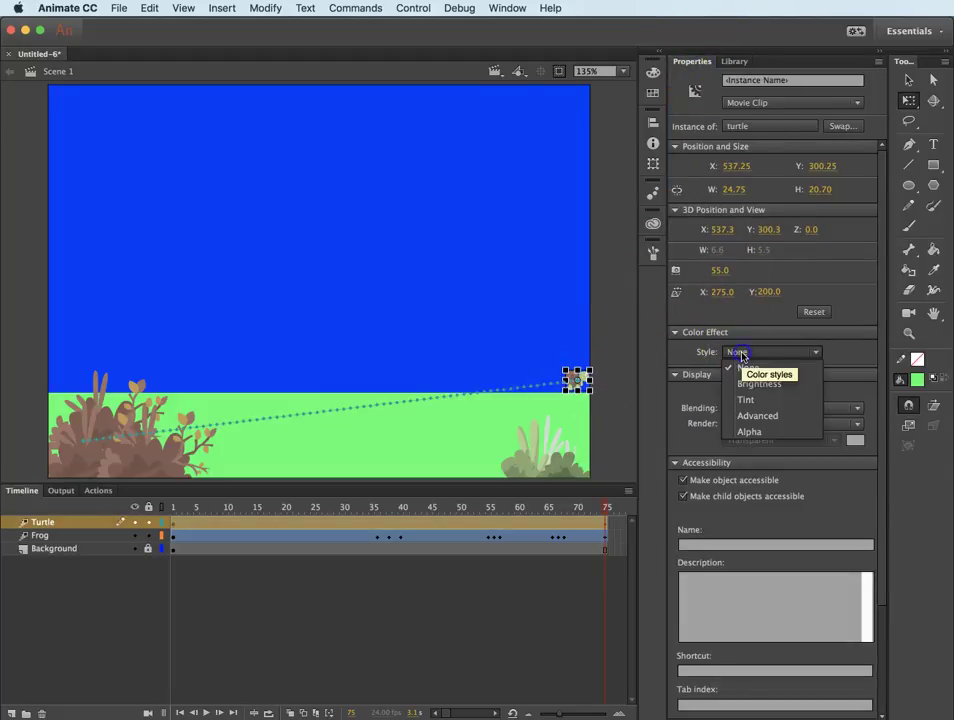
left_click(750, 432)
left_click_drag(745, 376, 720, 379)
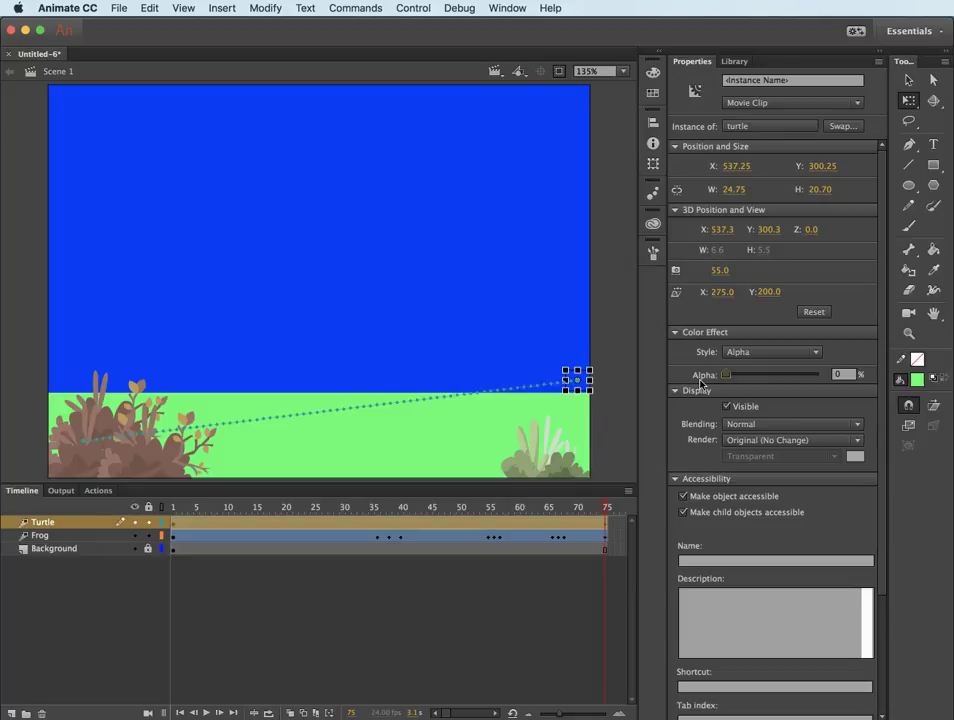
left_click(762, 328)
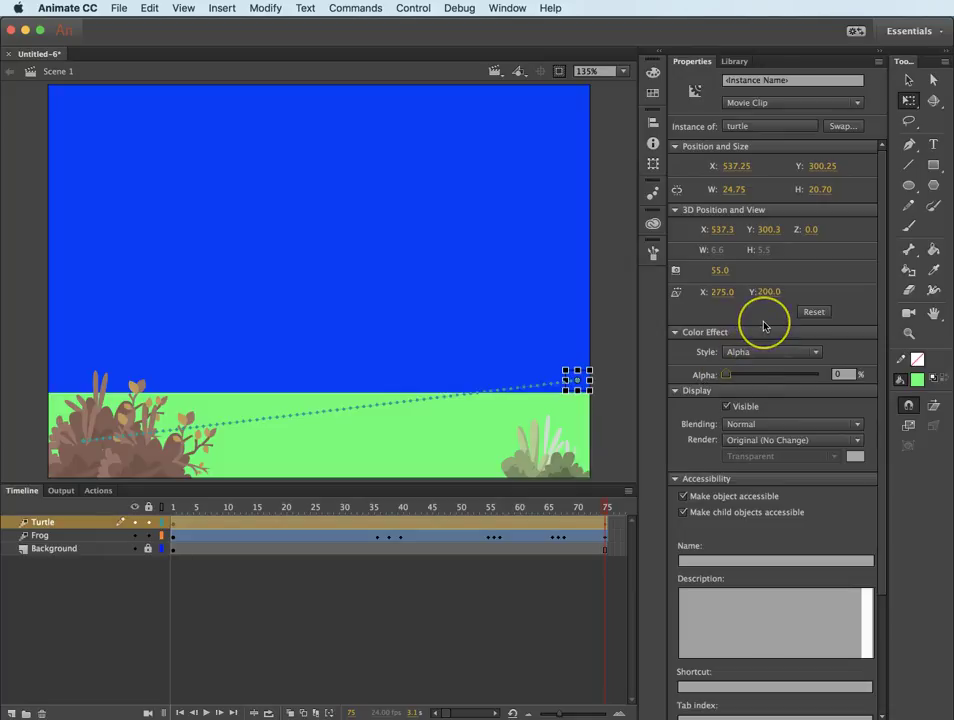
key("Return")
left_click(496, 524)
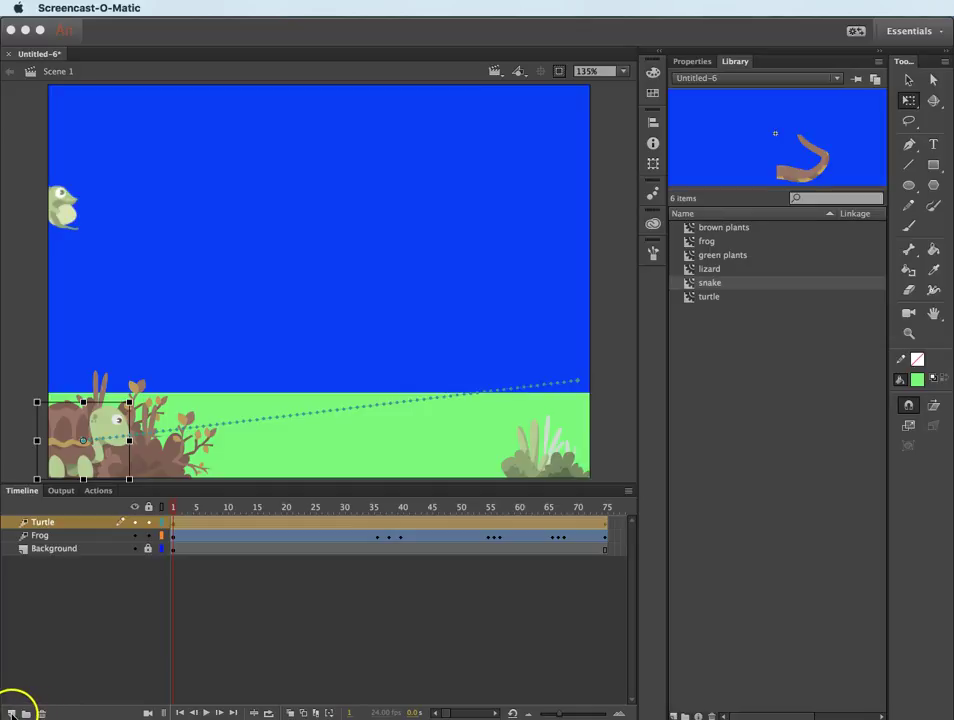
Step: Add a new layer above Turtle and name it Snake
left_click(18, 644)
left_click(44, 516)
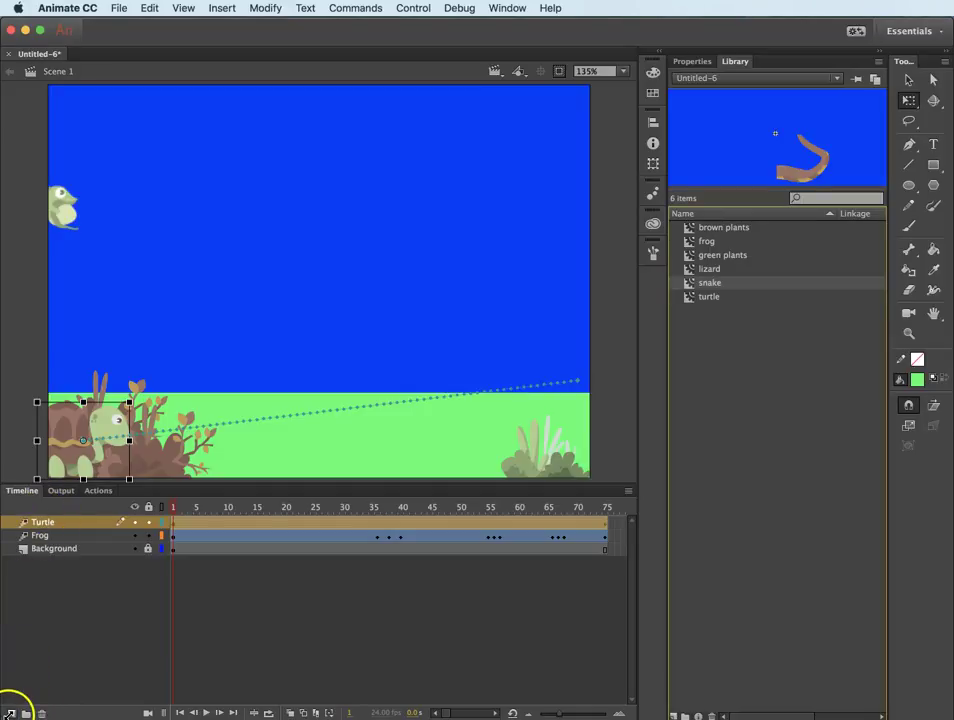
left_click(9, 713)
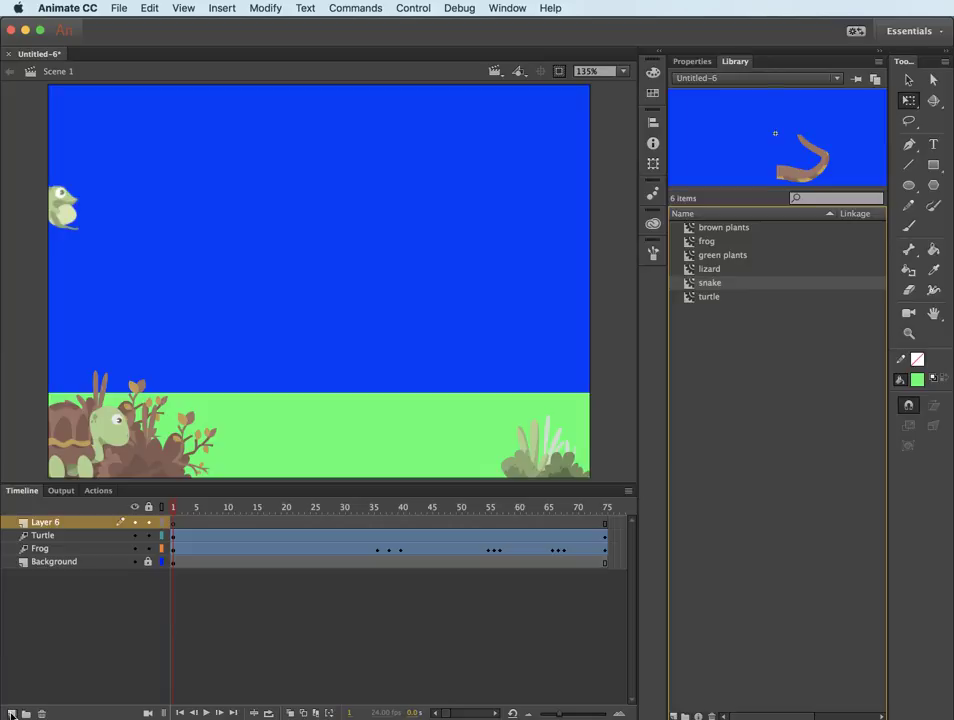
double_click(45, 522)
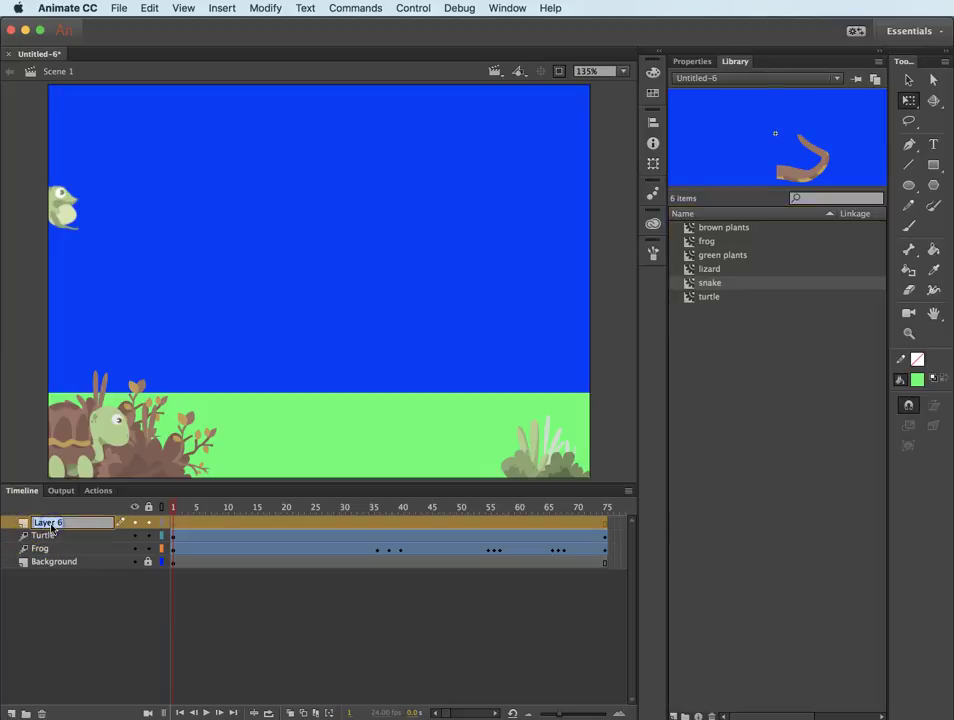
type("Snake")
key("Return")
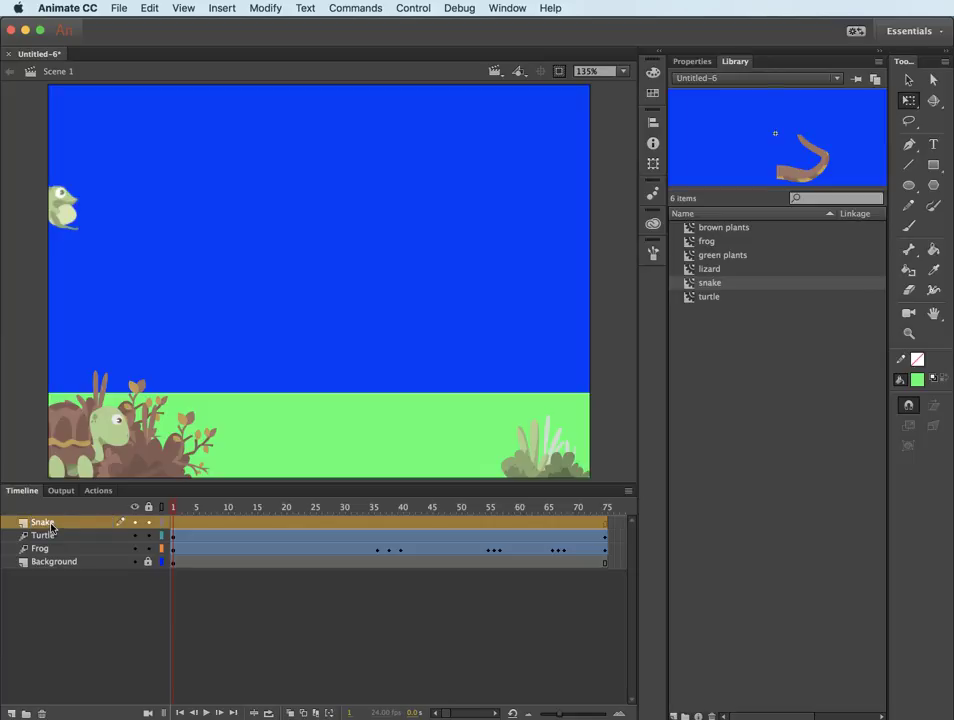
Step: Place the snake symbol among the lower-right bushes and scale it down small
left_click(682, 284)
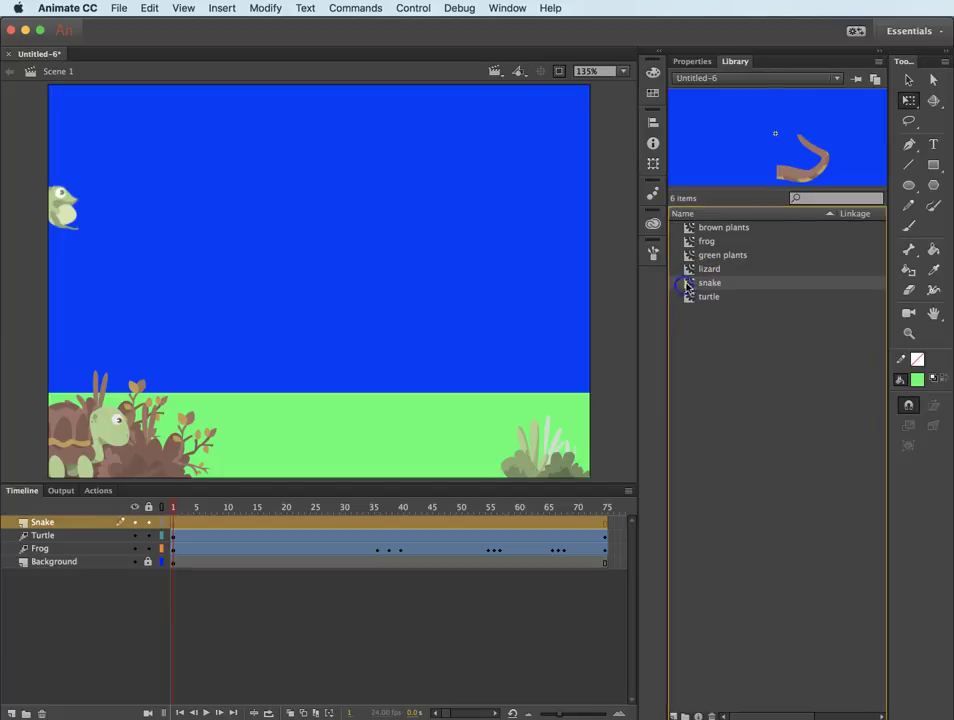
left_click_drag(687, 286, 543, 455)
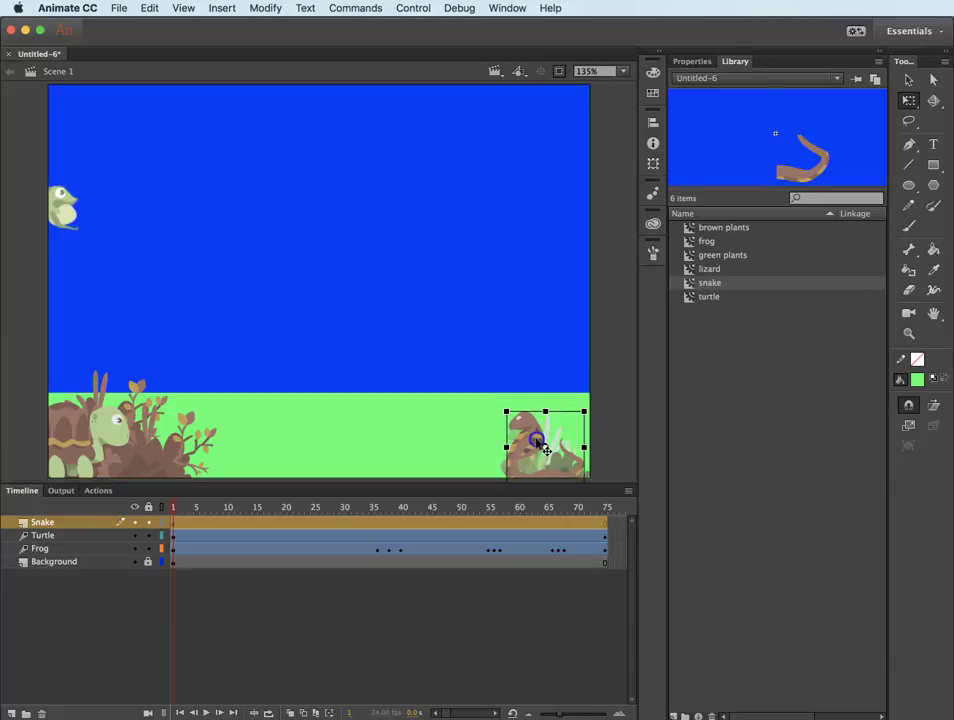
mouse_move(510, 405)
left_mouse_down()
mouse_move(522, 398)
mouse_move(513, 409)
left_mouse_up()
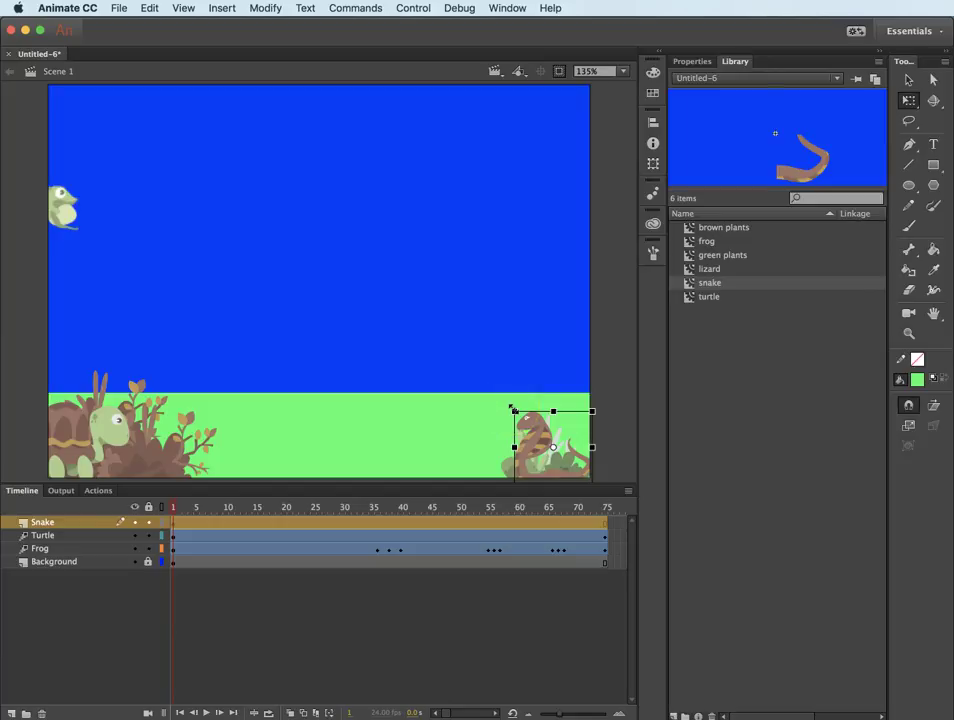
left_click_drag(513, 409, 553, 456)
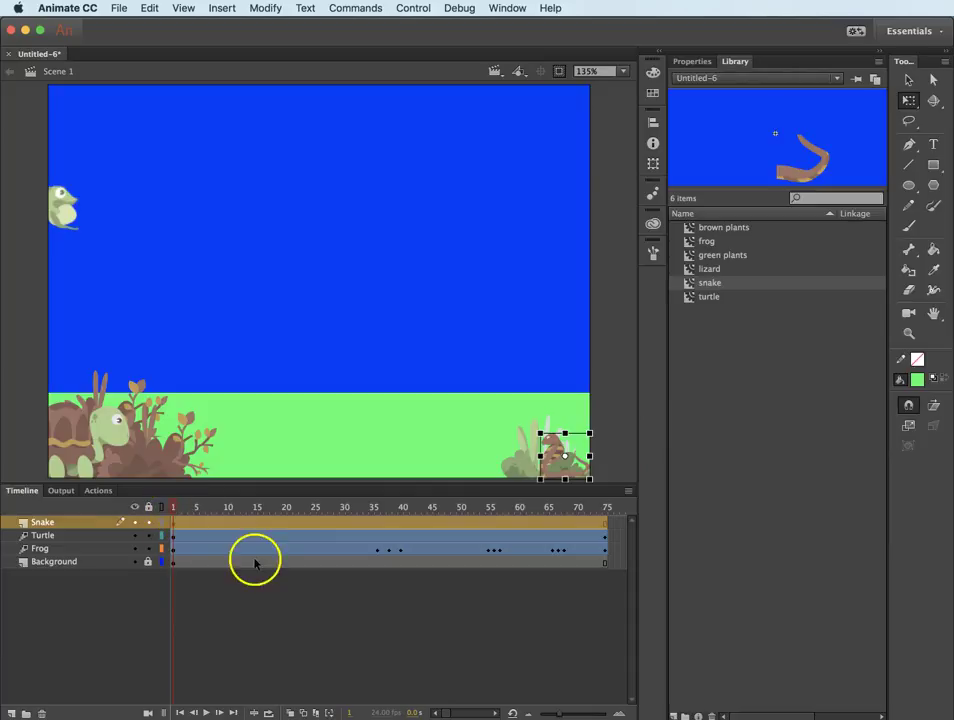
Step: Give the Snake layer a motion tween and, at frame 75, move the snake to the left-hand plants
right_click(347, 524)
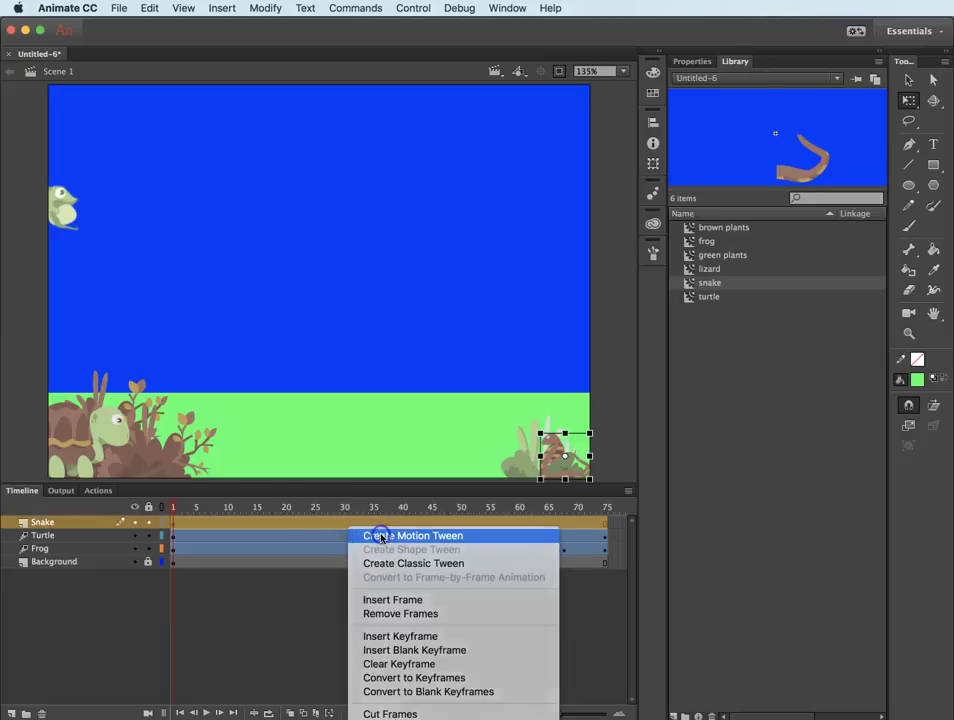
left_click(379, 537)
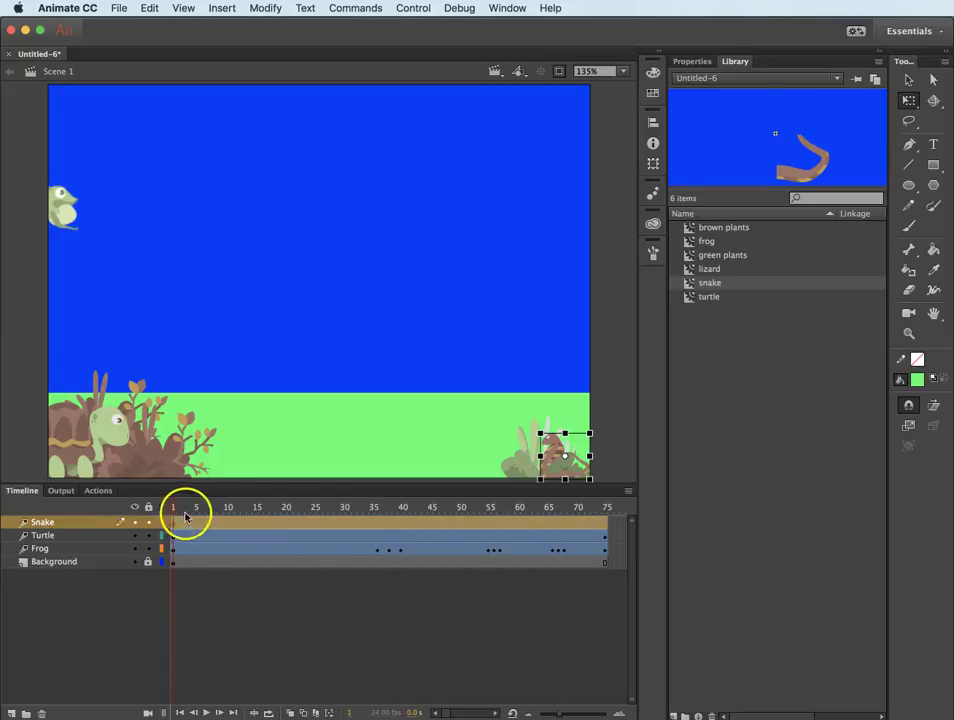
left_click_drag(172, 509, 613, 545)
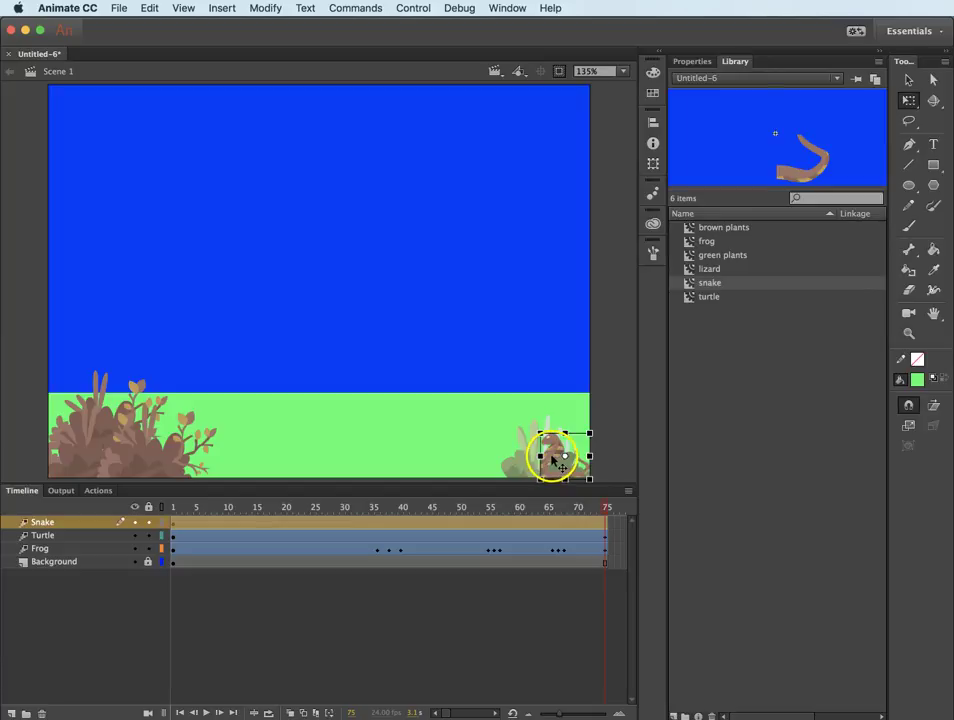
left_click_drag(549, 462, 64, 457)
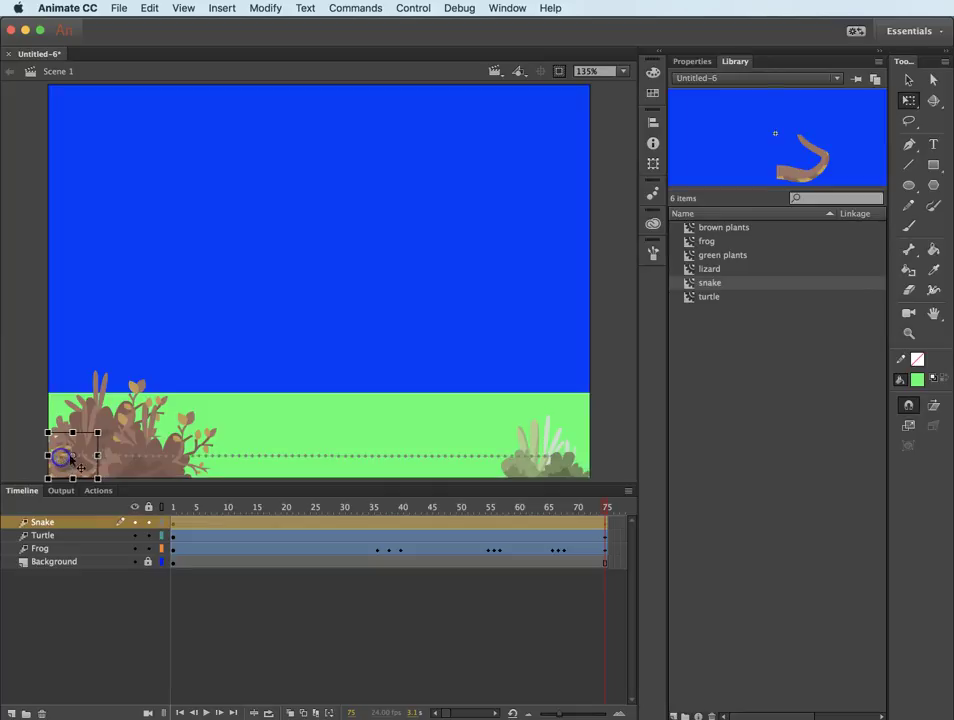
Step: Add a Glow filter to the snake in pale yellow #FFFF66 with blur raised to 23
left_click(700, 63)
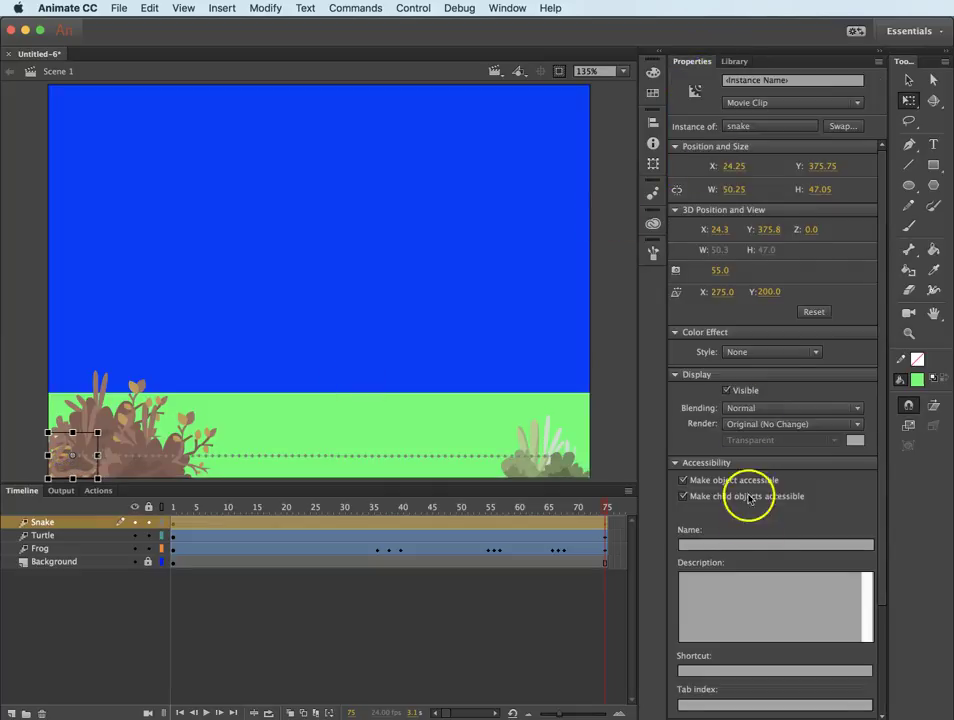
scroll(770, 632, "down", 5)
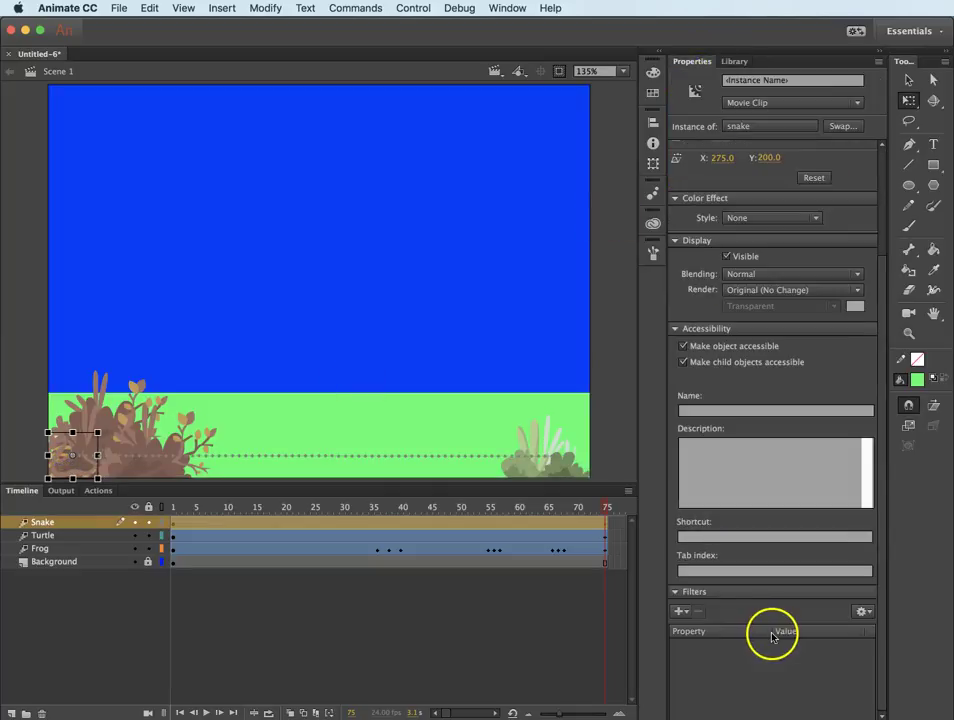
left_click(677, 612)
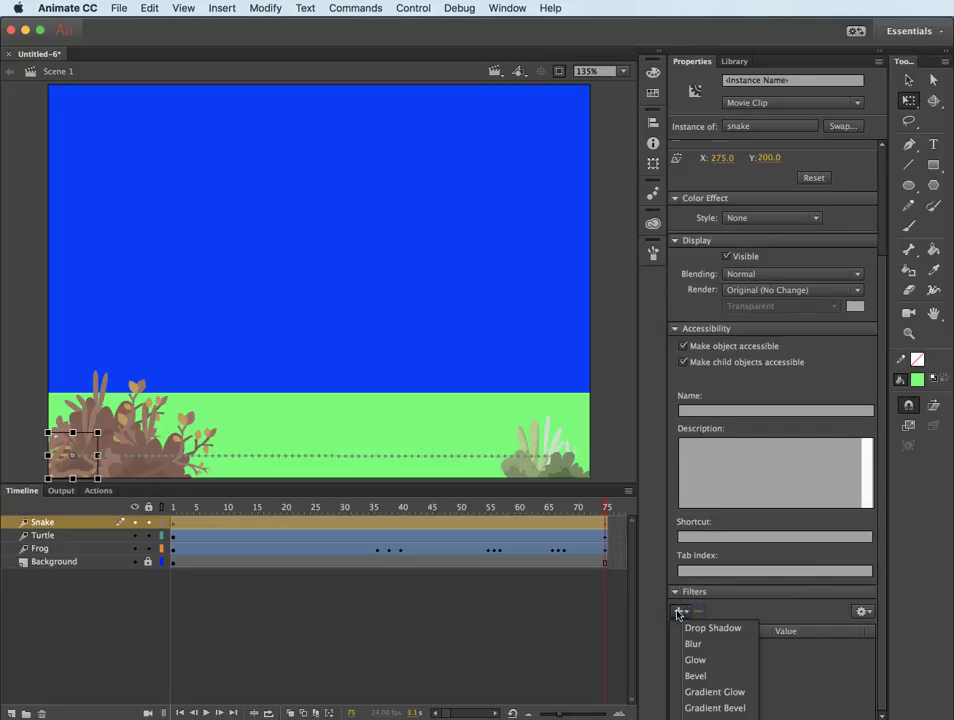
left_click(695, 660)
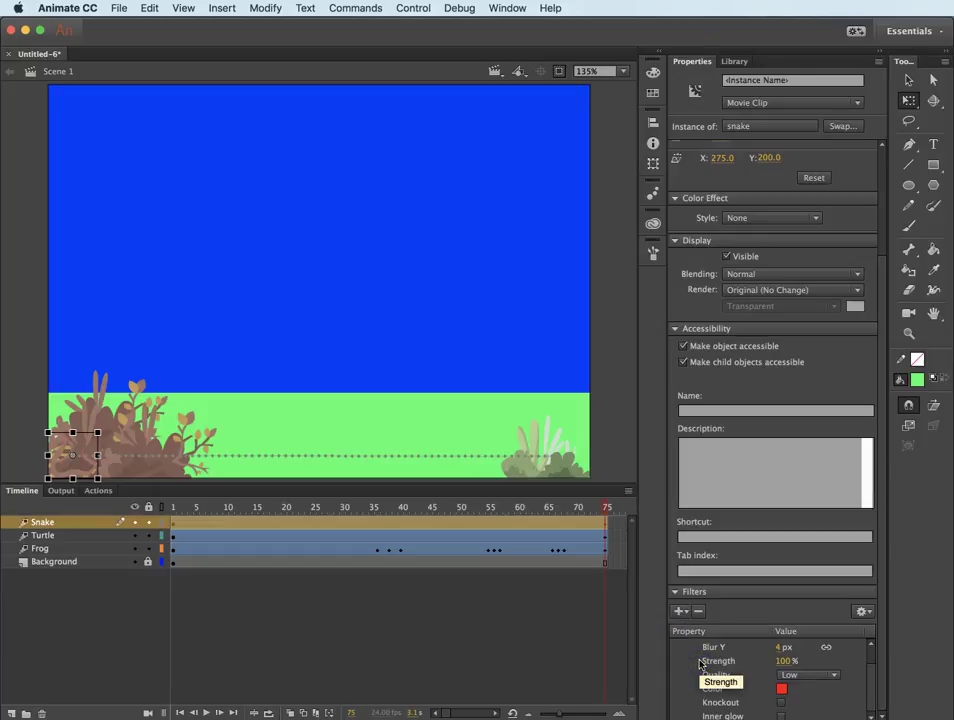
left_click(781, 703)
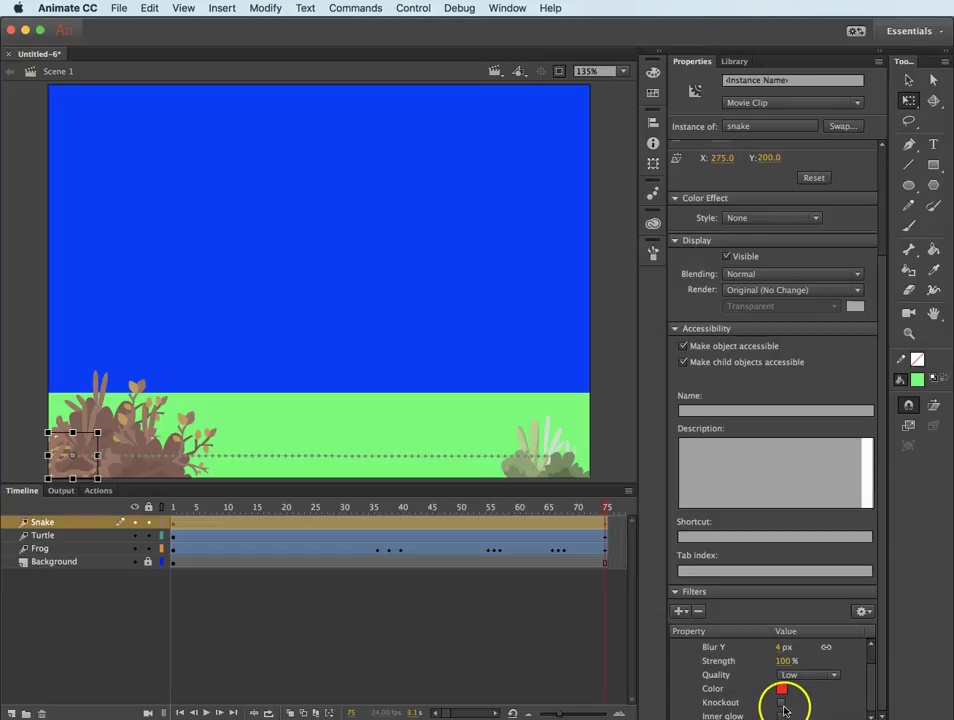
left_click(781, 689)
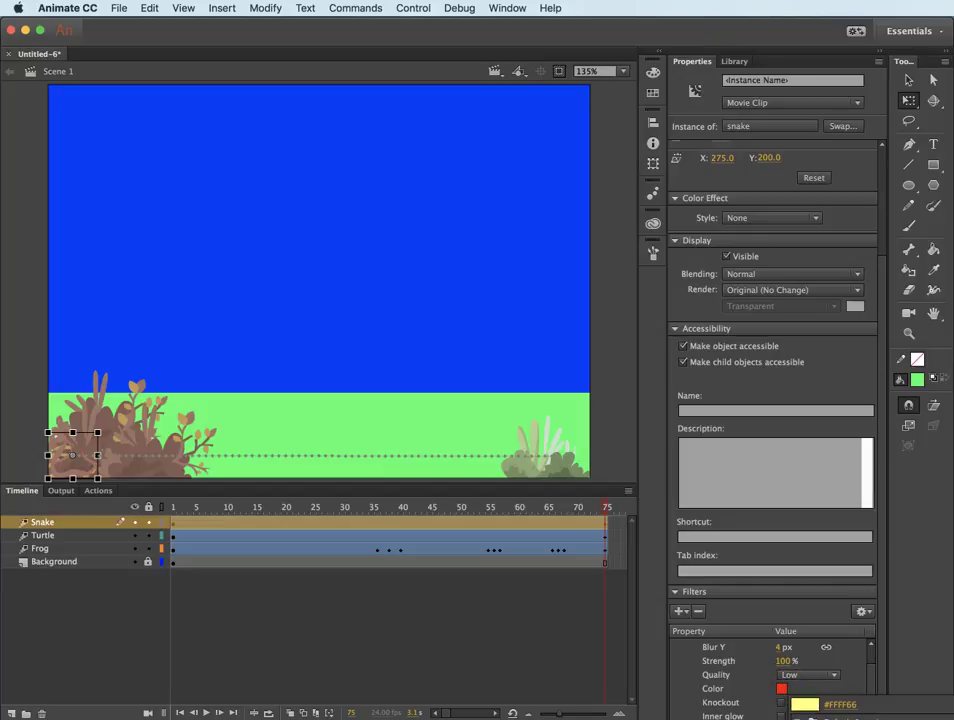
left_click(812, 714)
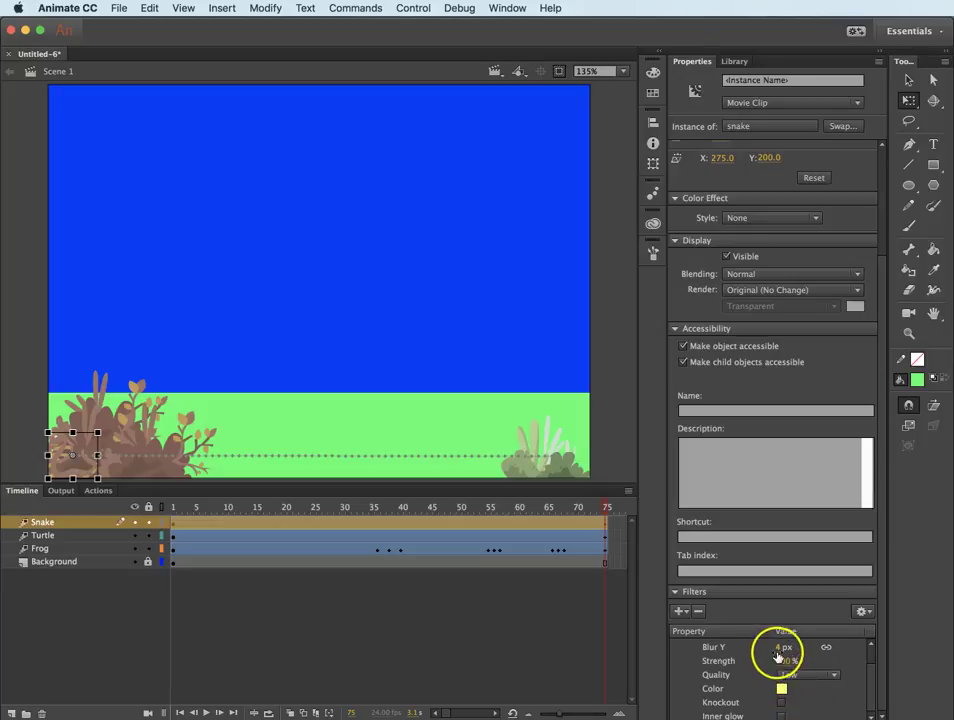
left_click(786, 648)
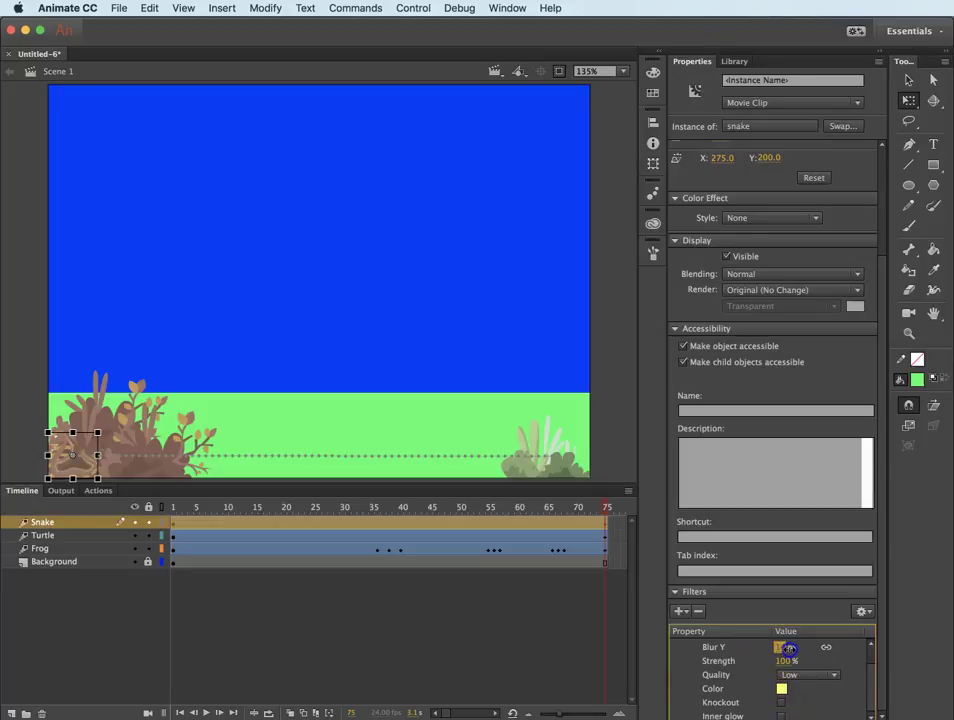
type("23")
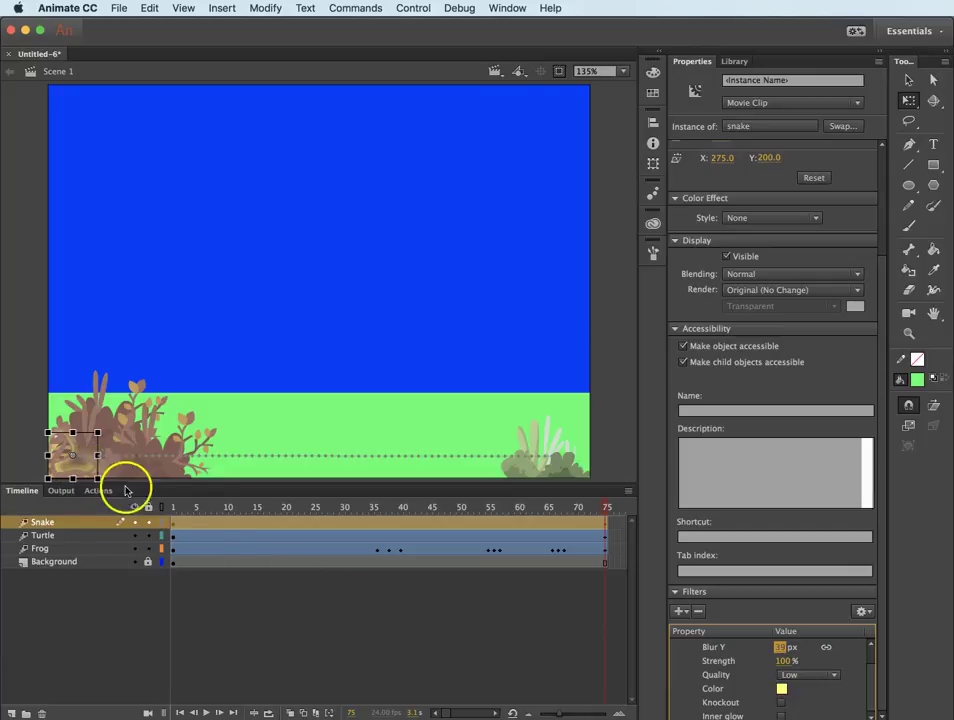
left_click(408, 634)
key("Return")
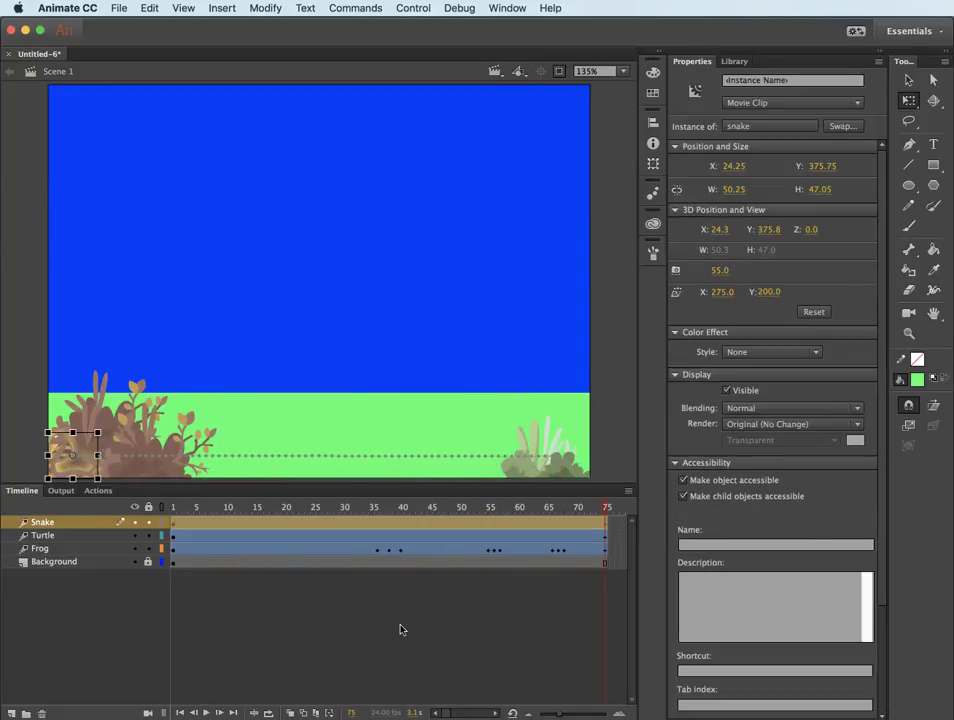
key("Return")
left_click(368, 640)
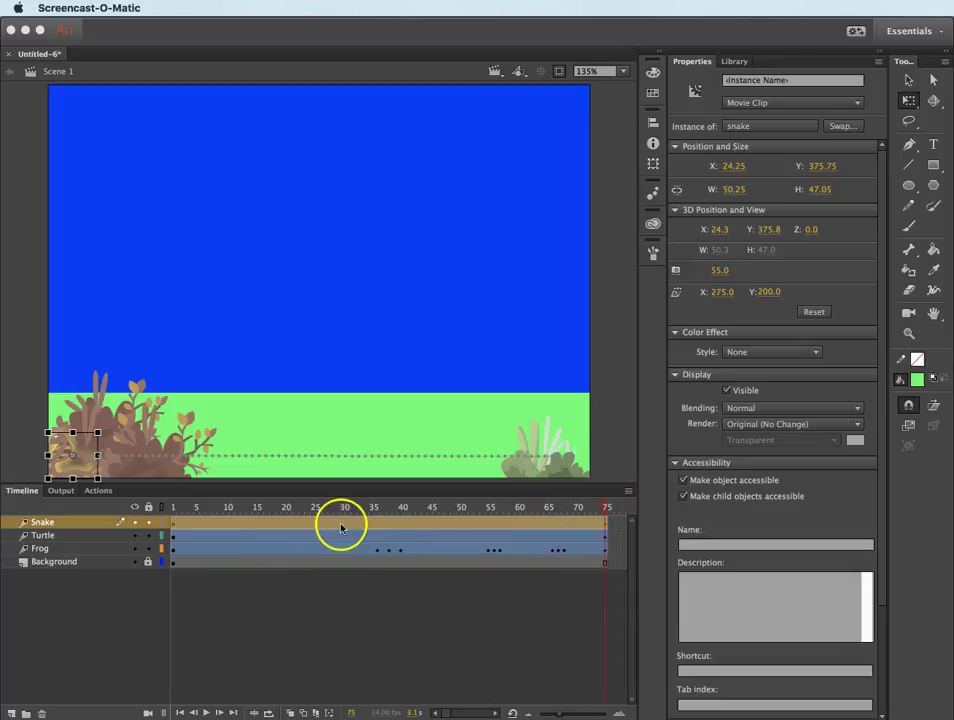
Step: Extend the Background layer by one frame past frame 75 with Insert Frame
left_click(609, 522)
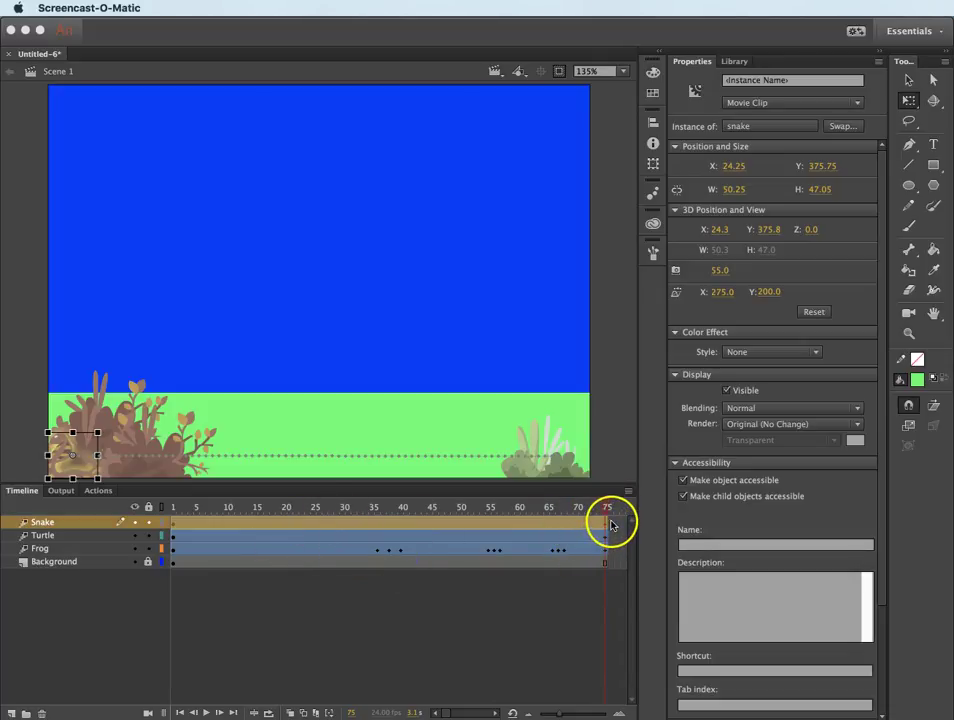
left_click(612, 523)
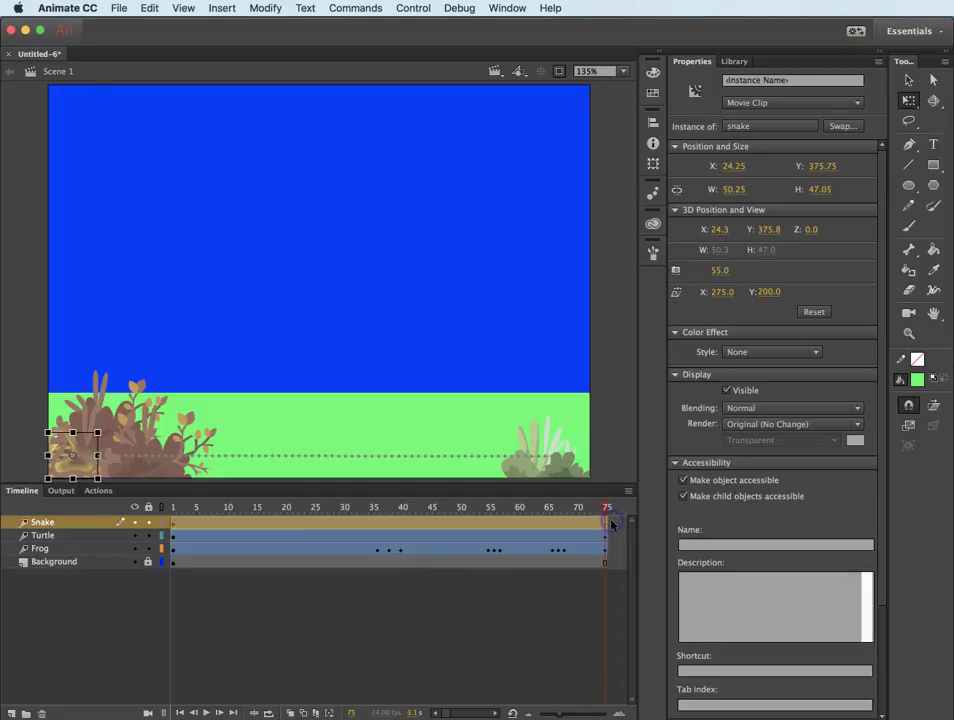
left_click(612, 522)
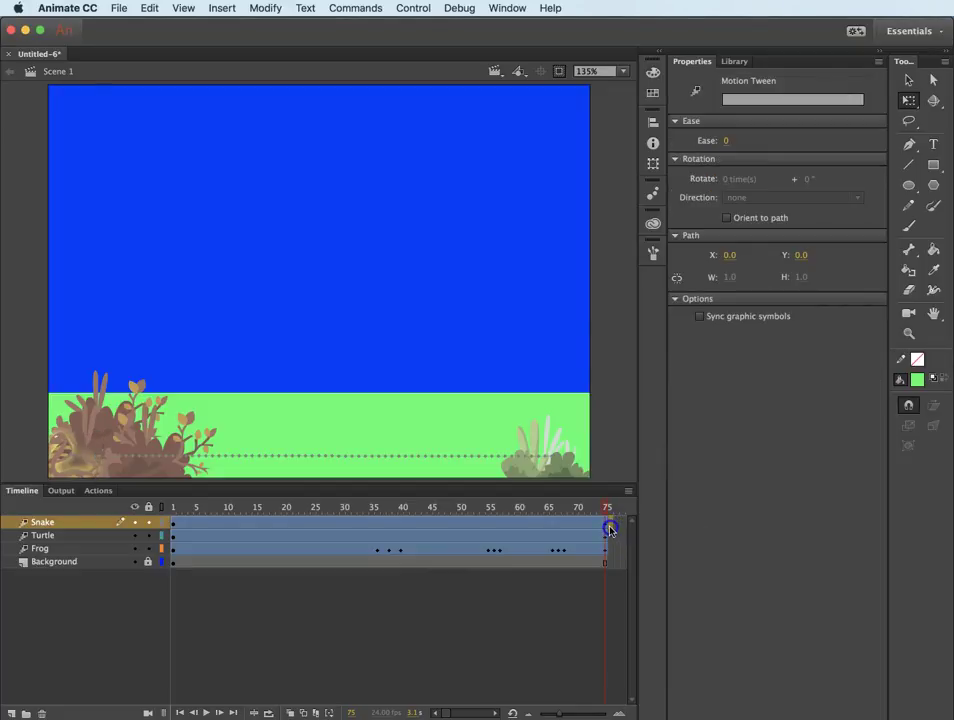
left_click(609, 560)
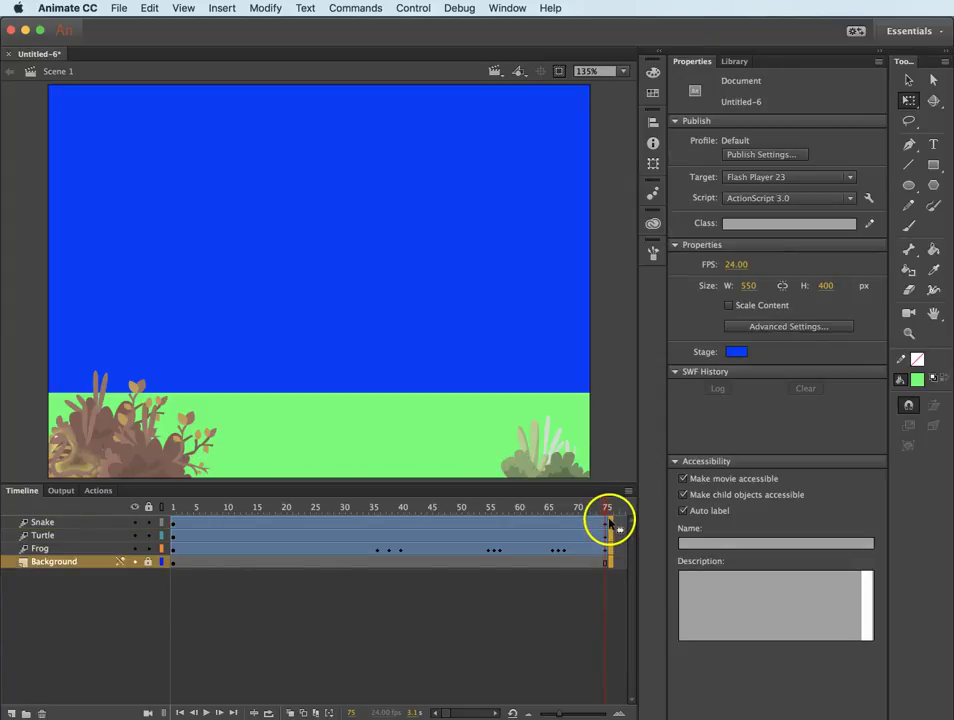
right_click(611, 527)
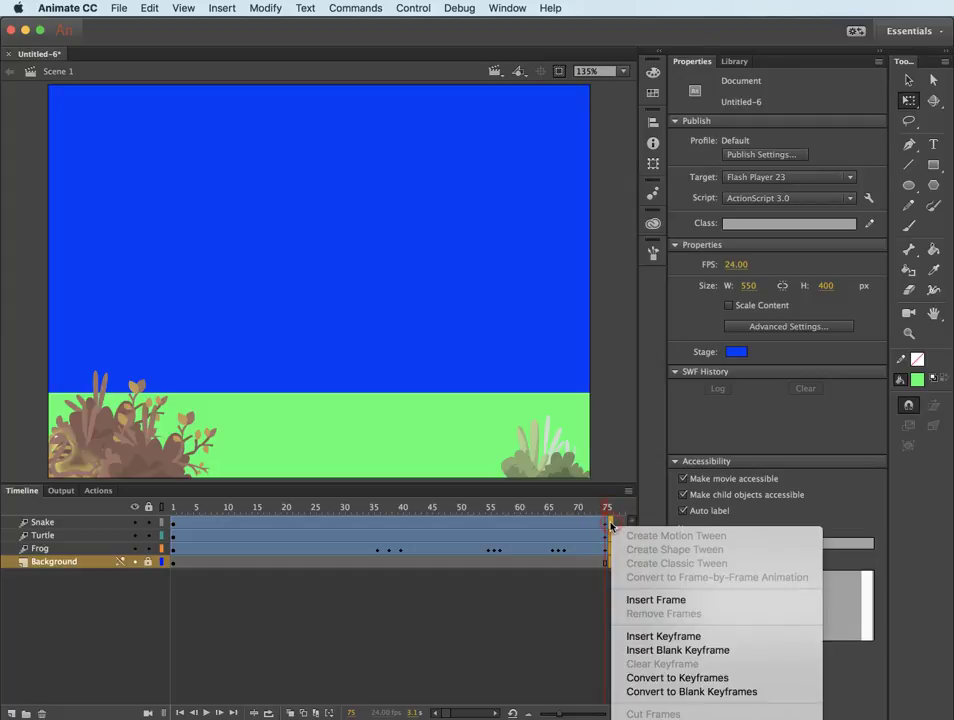
left_click(651, 600)
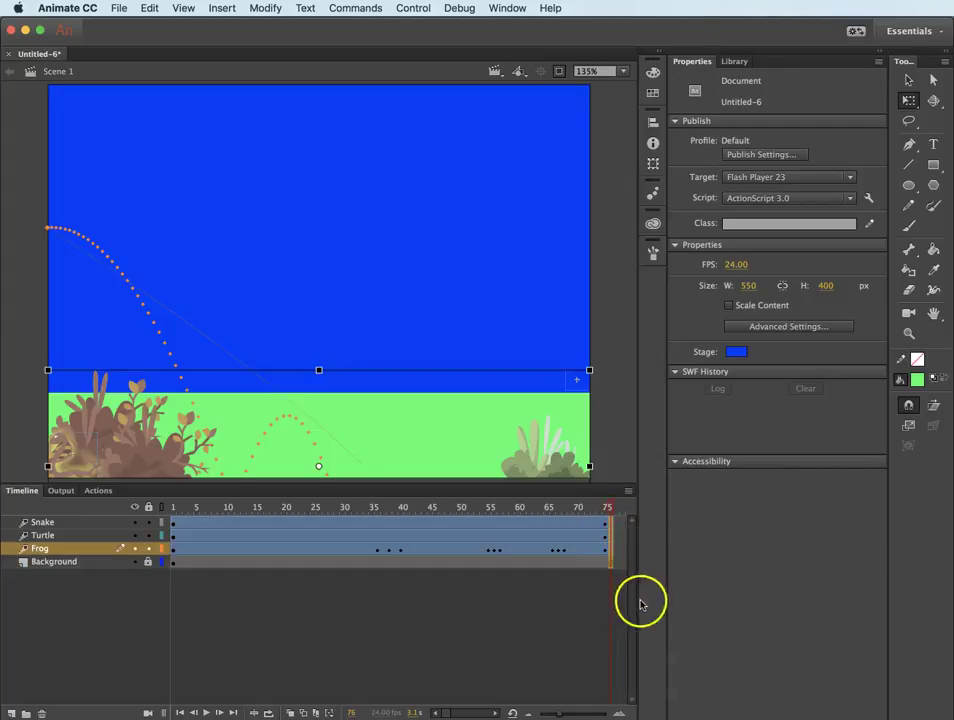
Step: Add a new layer above Snake and name it 'website'
left_click(35, 523)
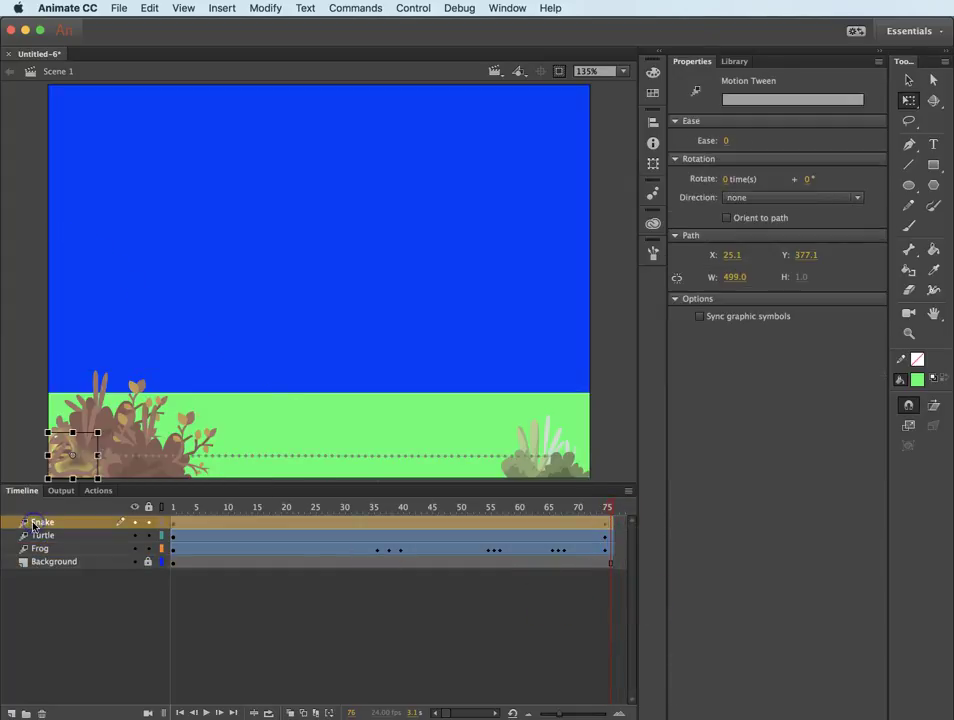
left_click(17, 615)
left_click(9, 713)
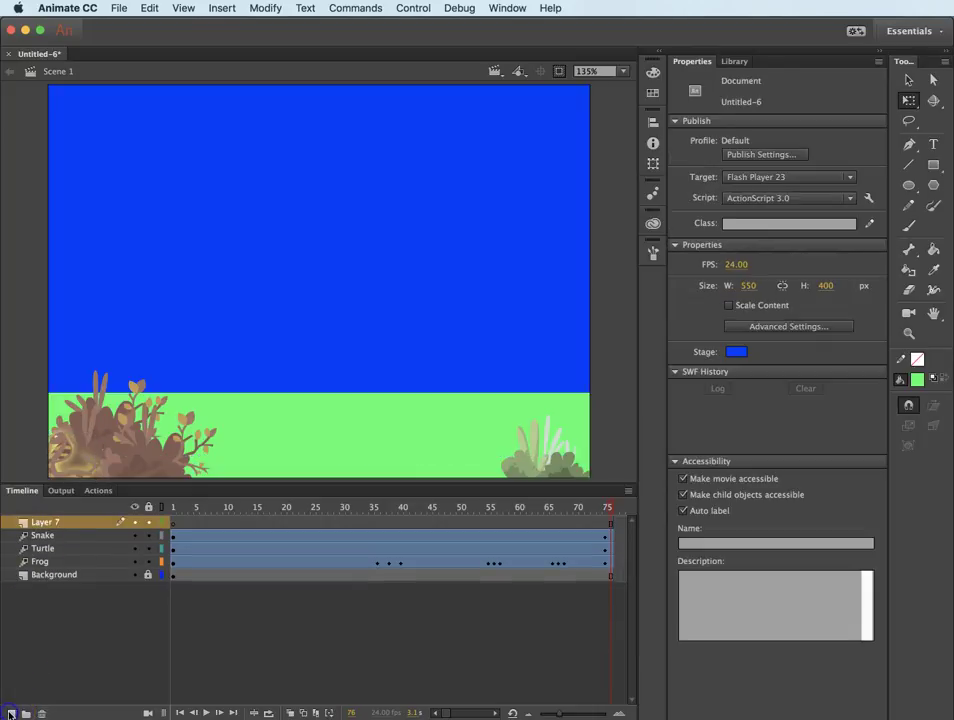
double_click(42, 523)
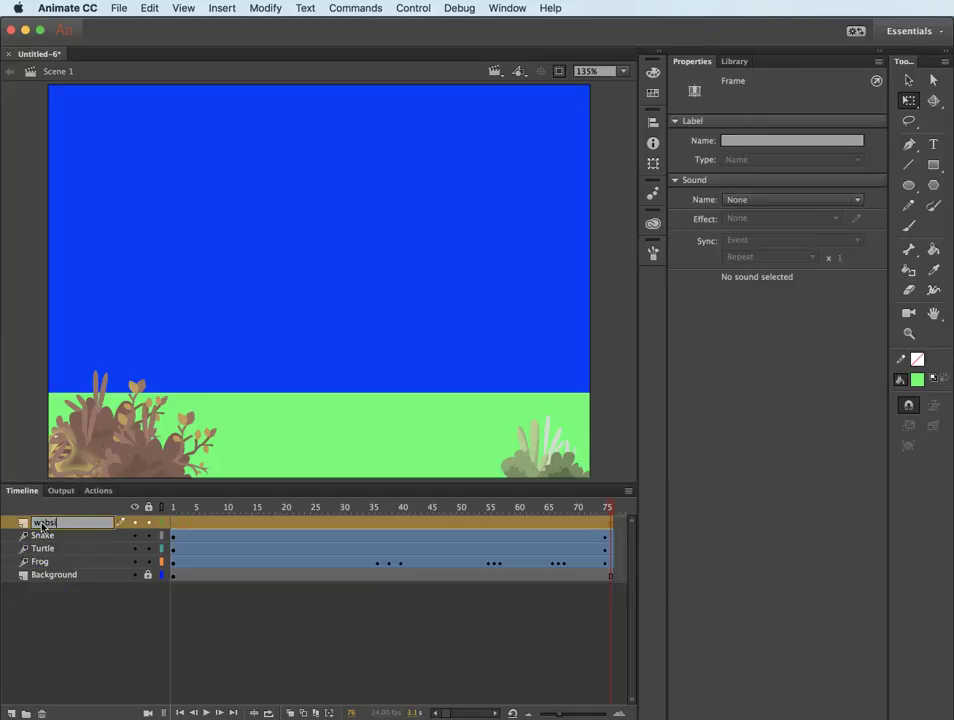
left_click(51, 637)
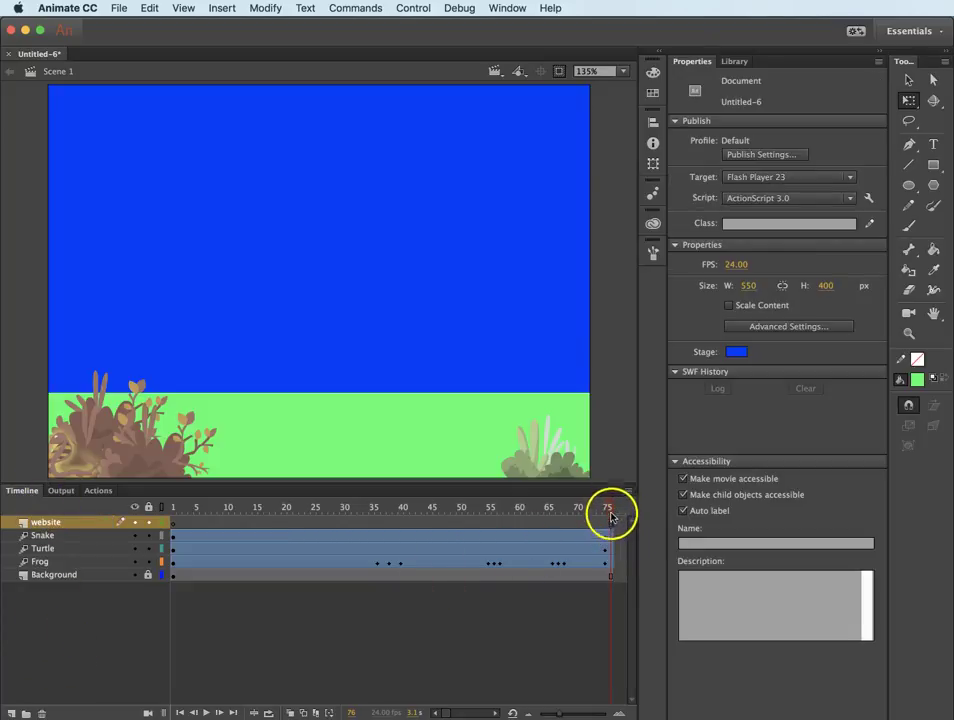
Step: Convert frame 76 from Background up to website into keyframes
left_click(612, 524)
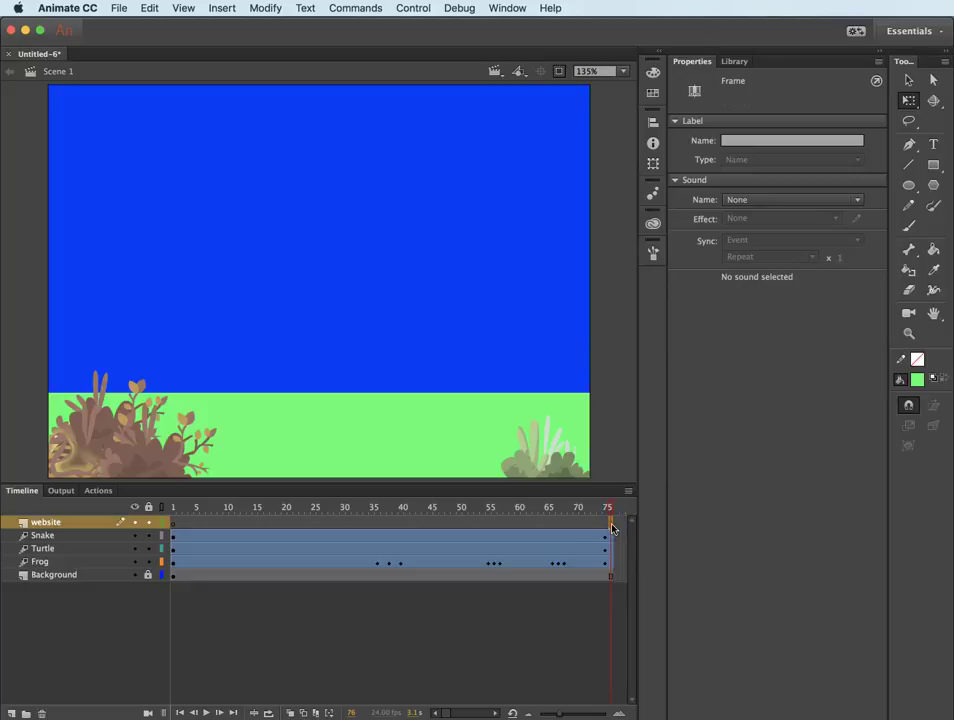
left_click(611, 525)
left_click(610, 577)
left_click_drag(611, 585, 611, 520)
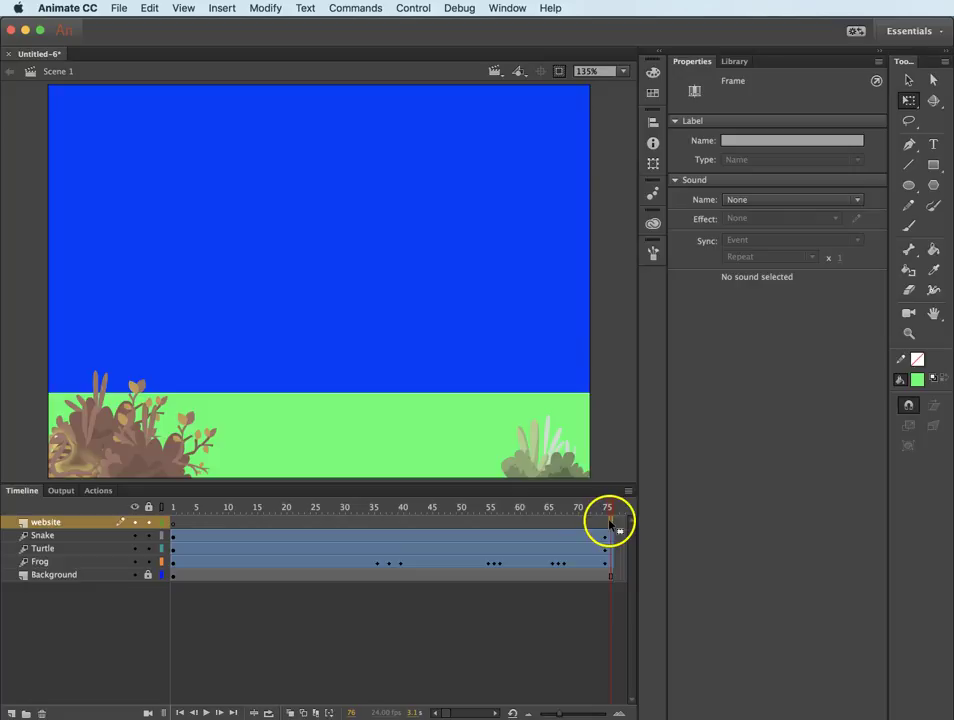
right_click(611, 521)
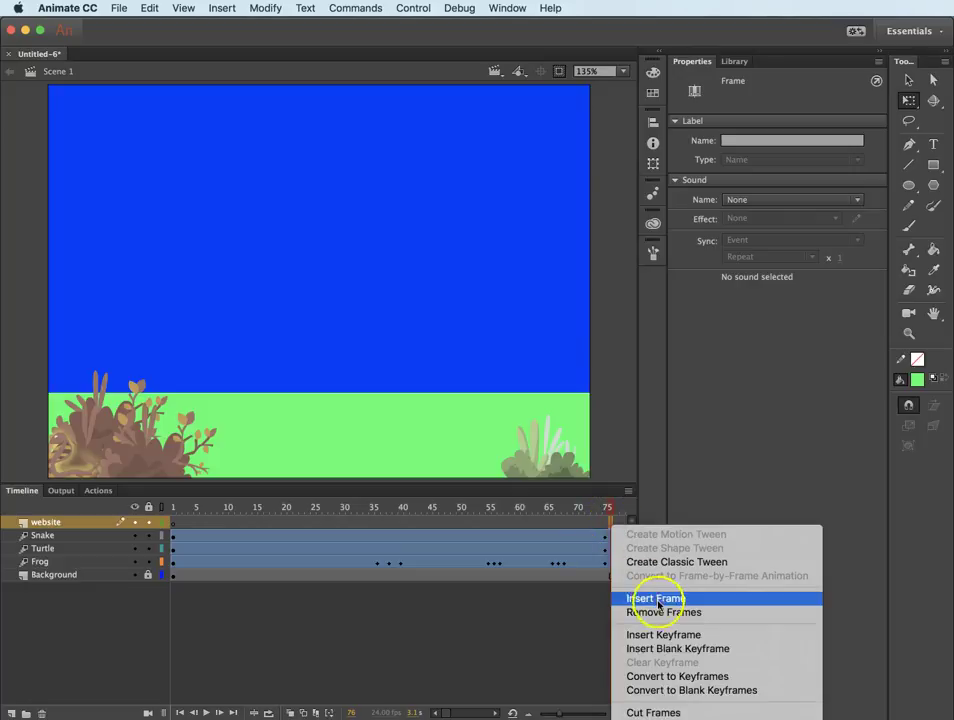
left_click(669, 677)
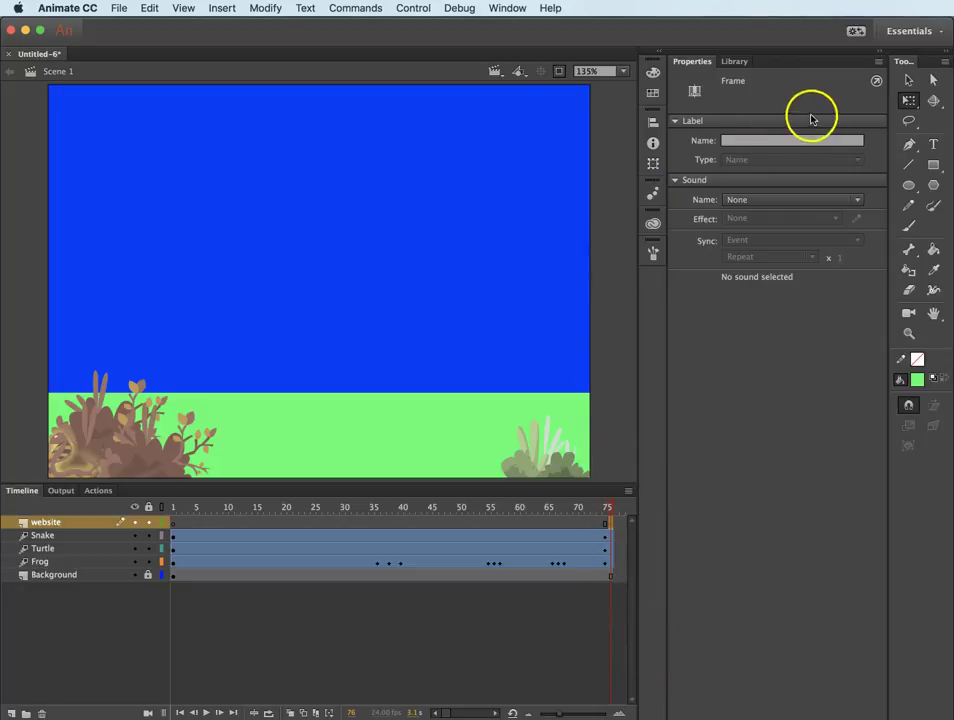
left_click(932, 144)
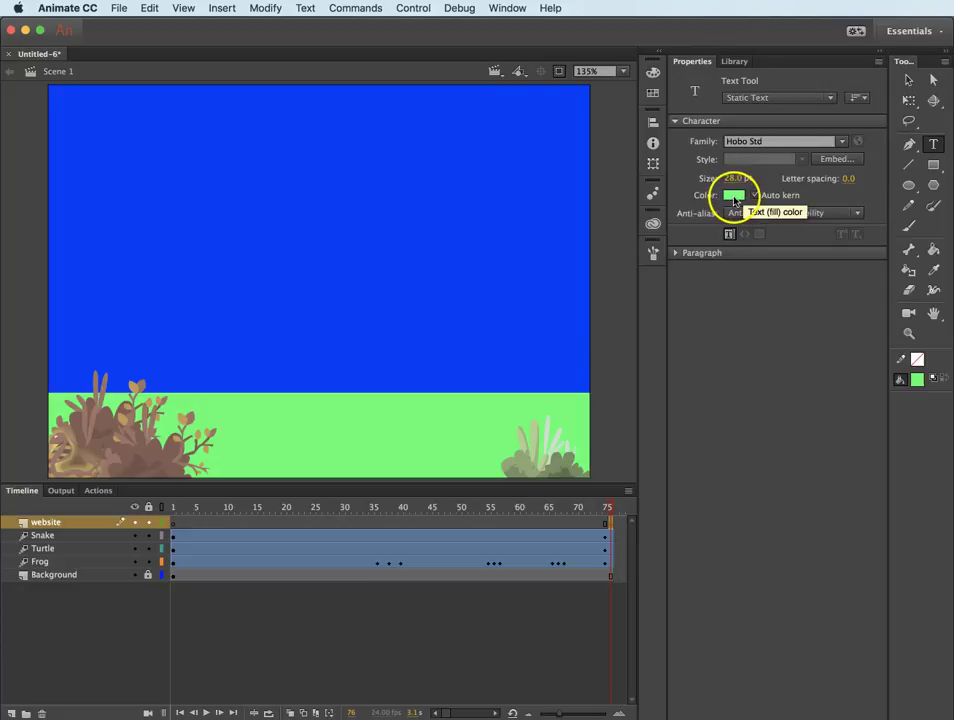
left_click(733, 197)
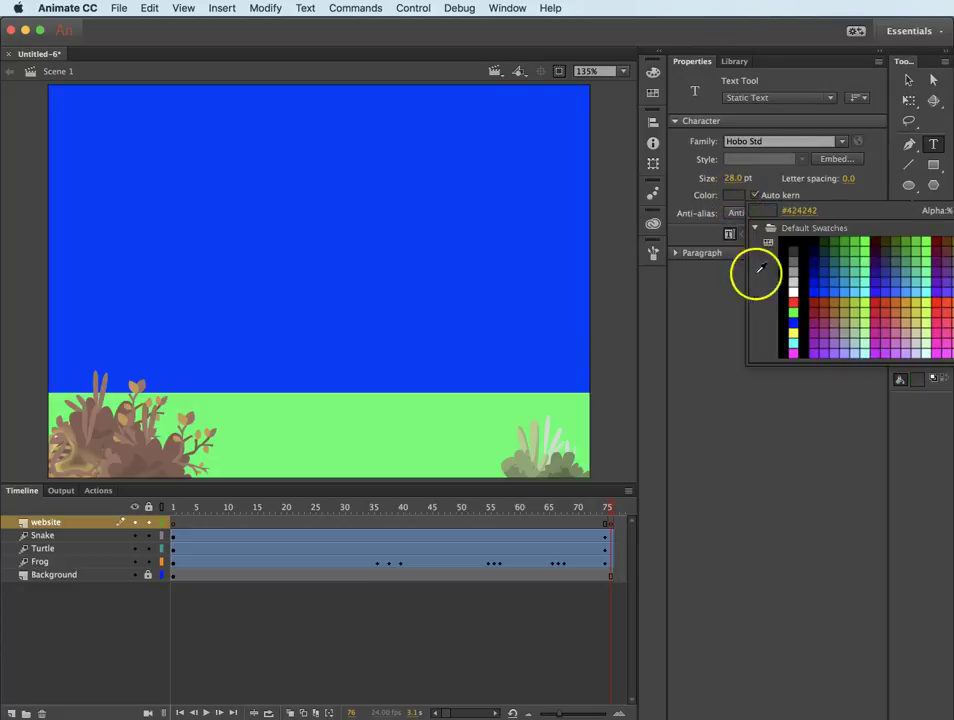
left_click(793, 290)
double_click(739, 150)
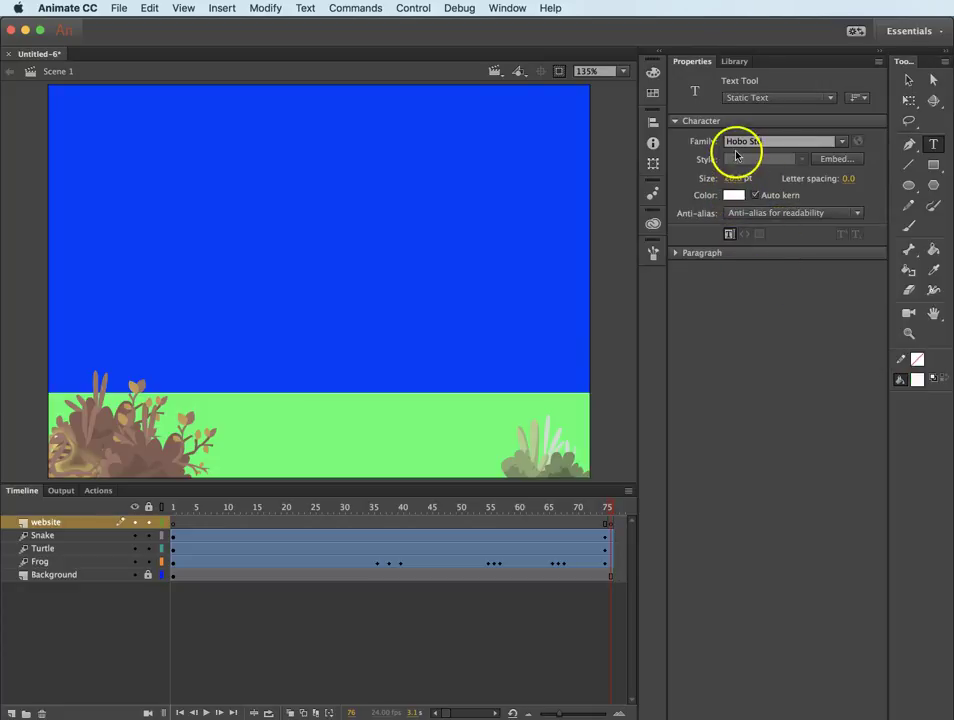
key("Return")
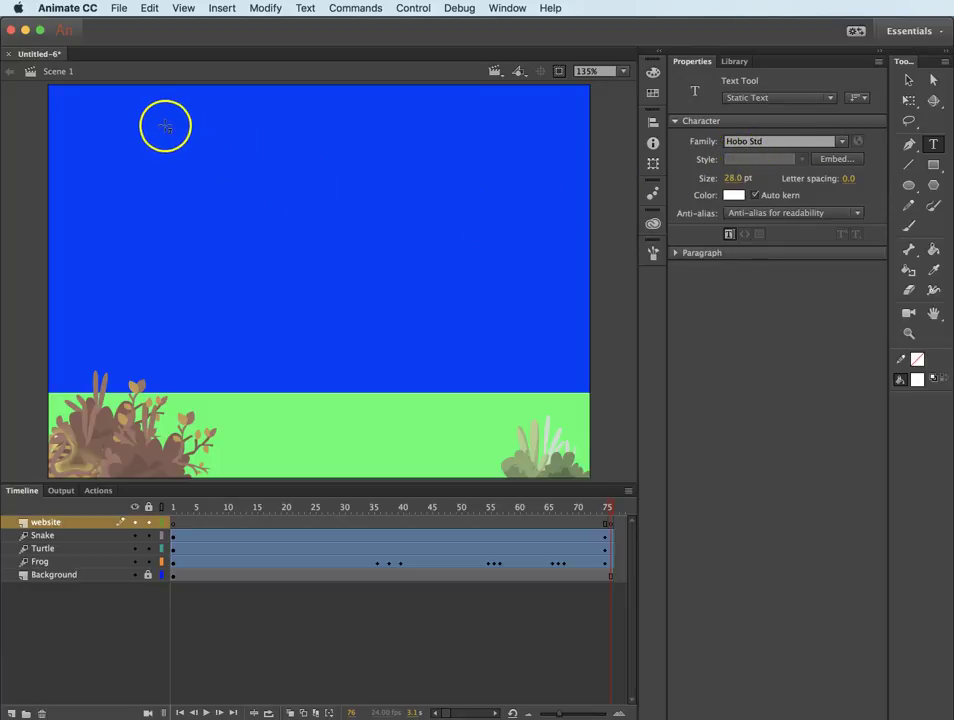
left_click_drag(166, 124, 490, 165)
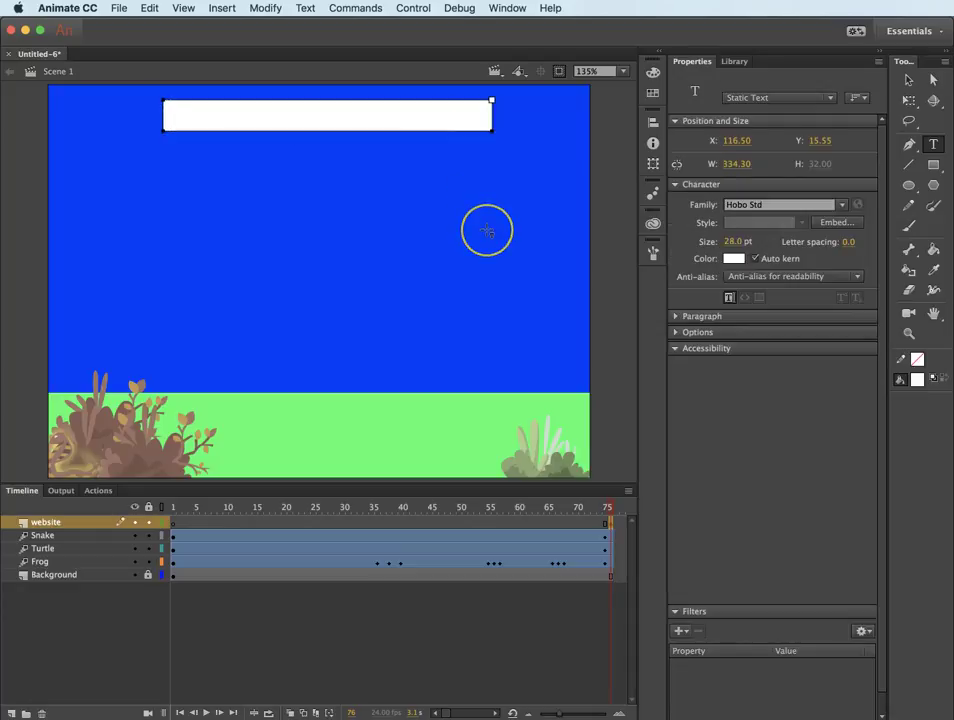
type("WWW")
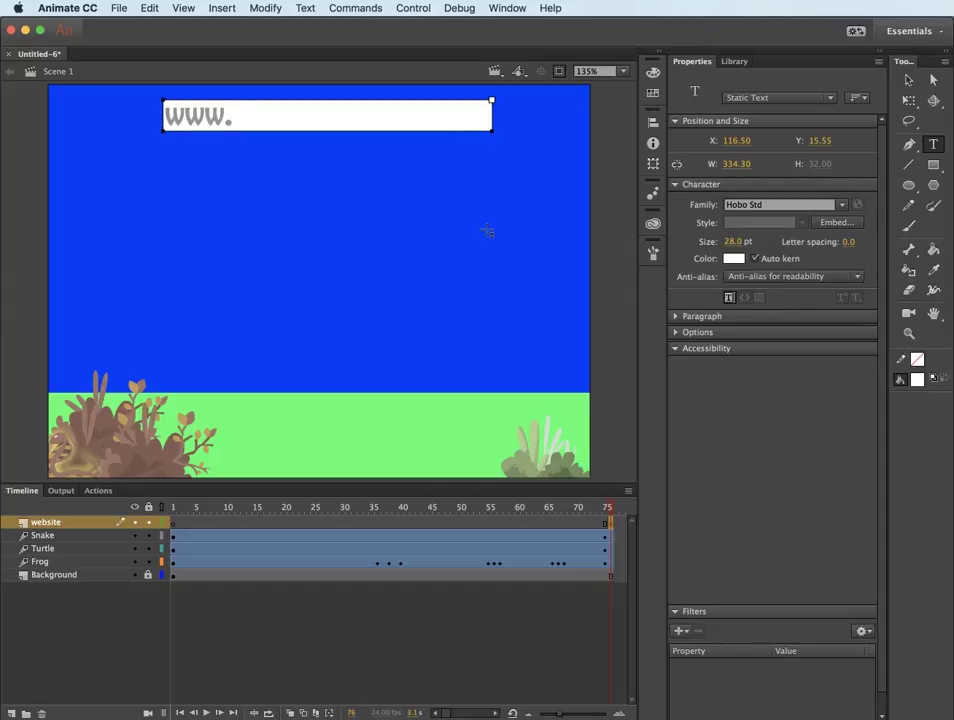
type(".freeve")
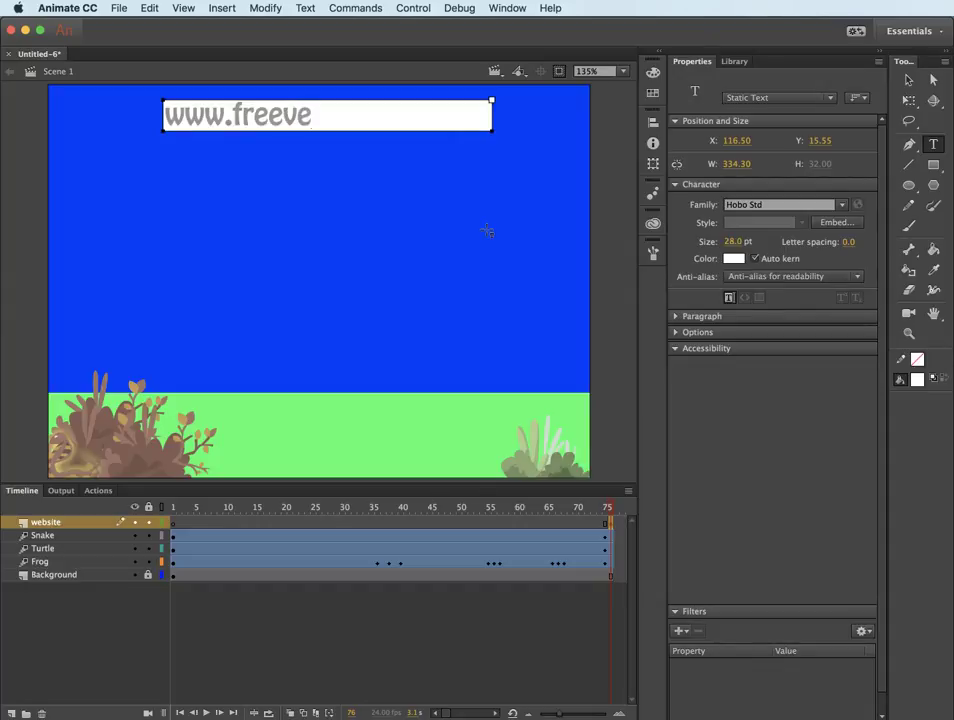
type("ctor.com")
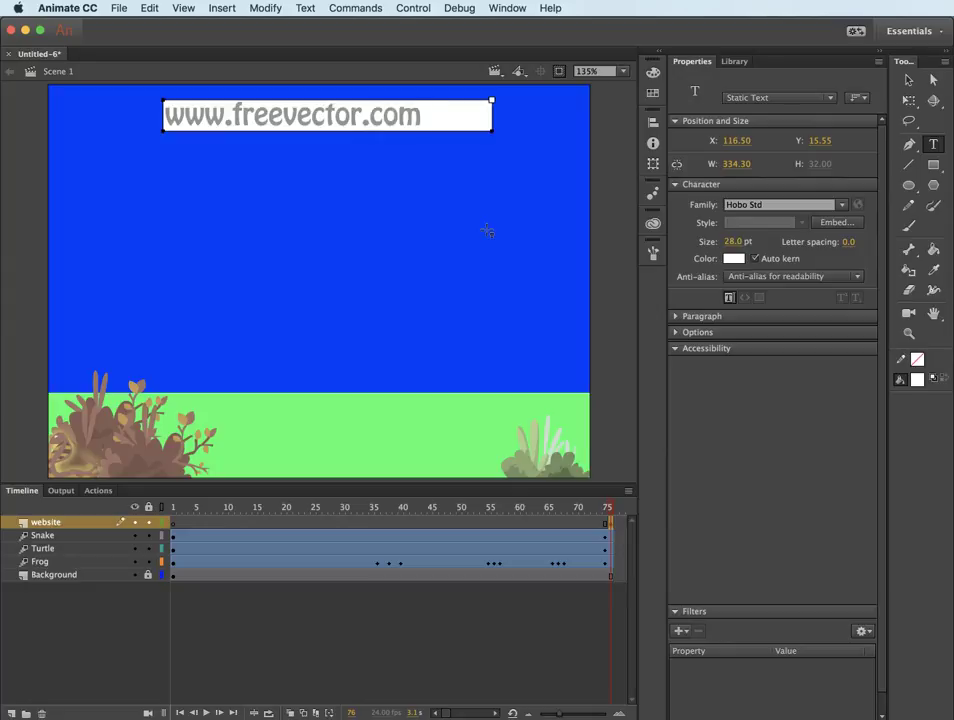
Step: Move the website text to the middle of the stage and rewind to frame 1
left_click(910, 81)
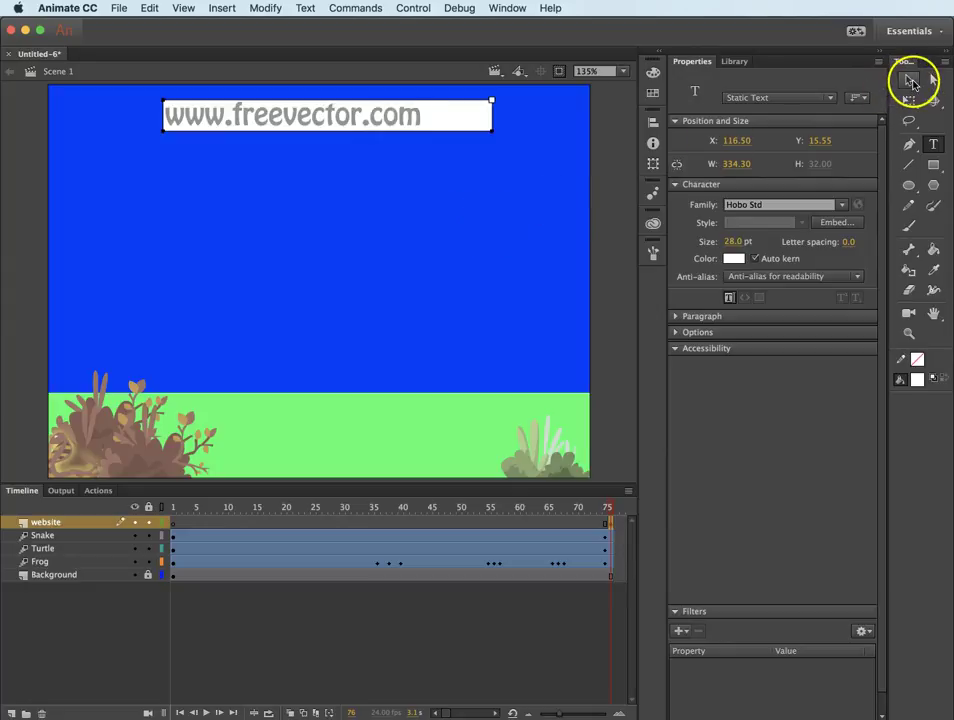
left_click(471, 153)
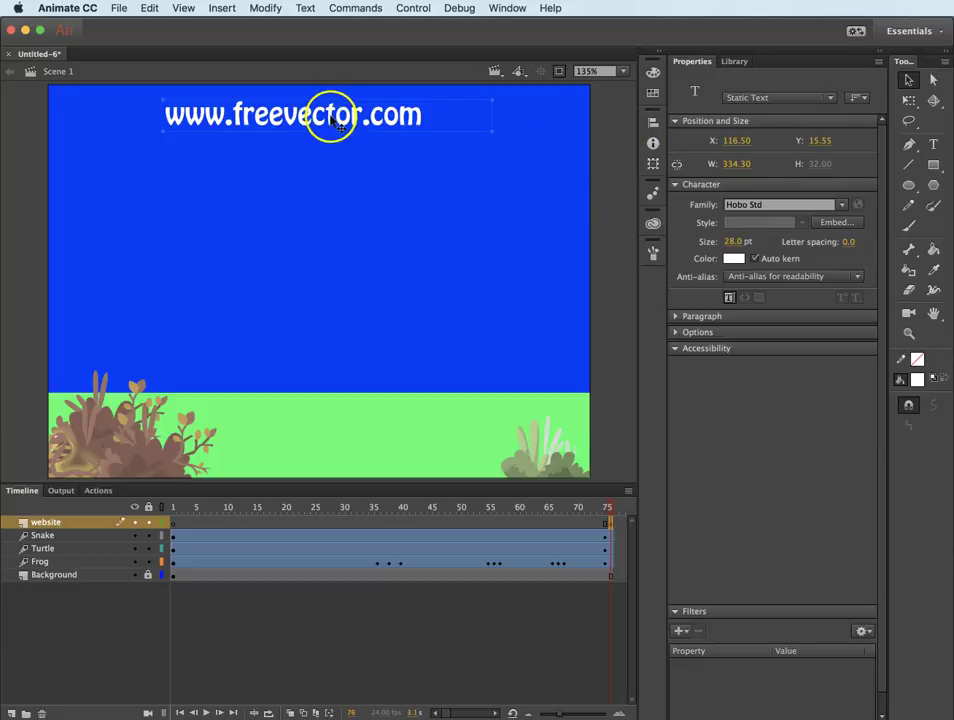
left_click_drag(330, 118, 365, 263)
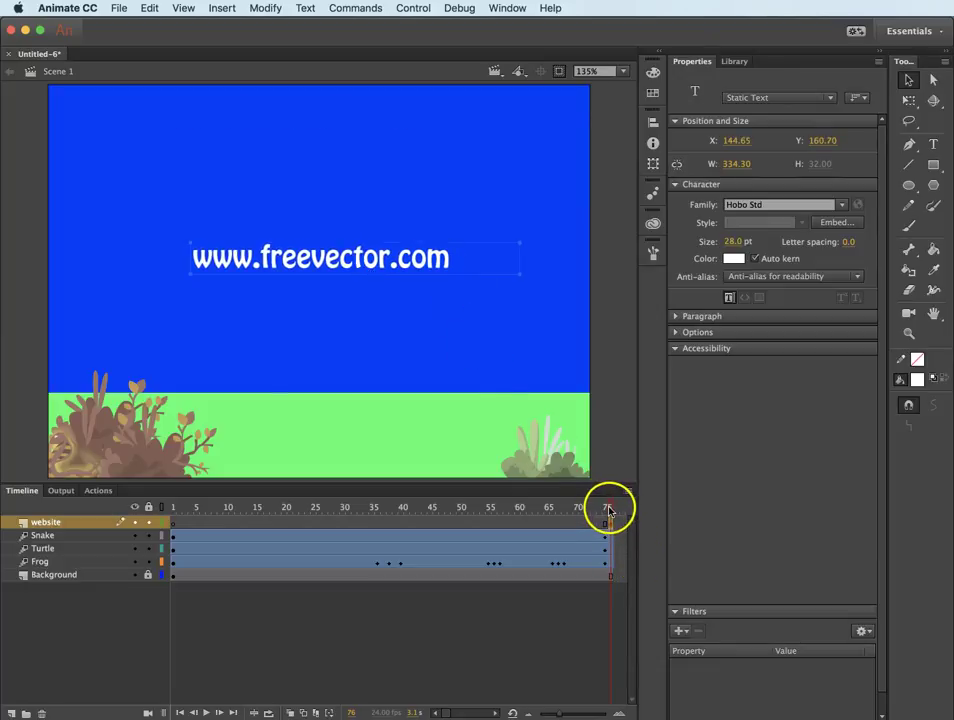
left_click_drag(613, 513, 72, 493)
left_click(193, 261)
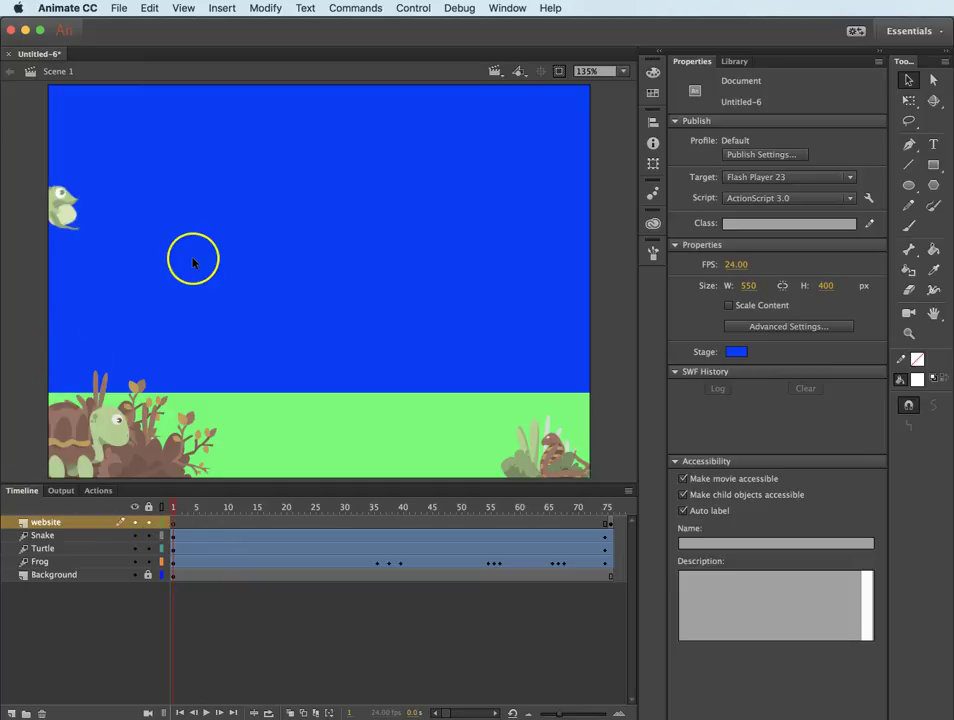
key("Return")
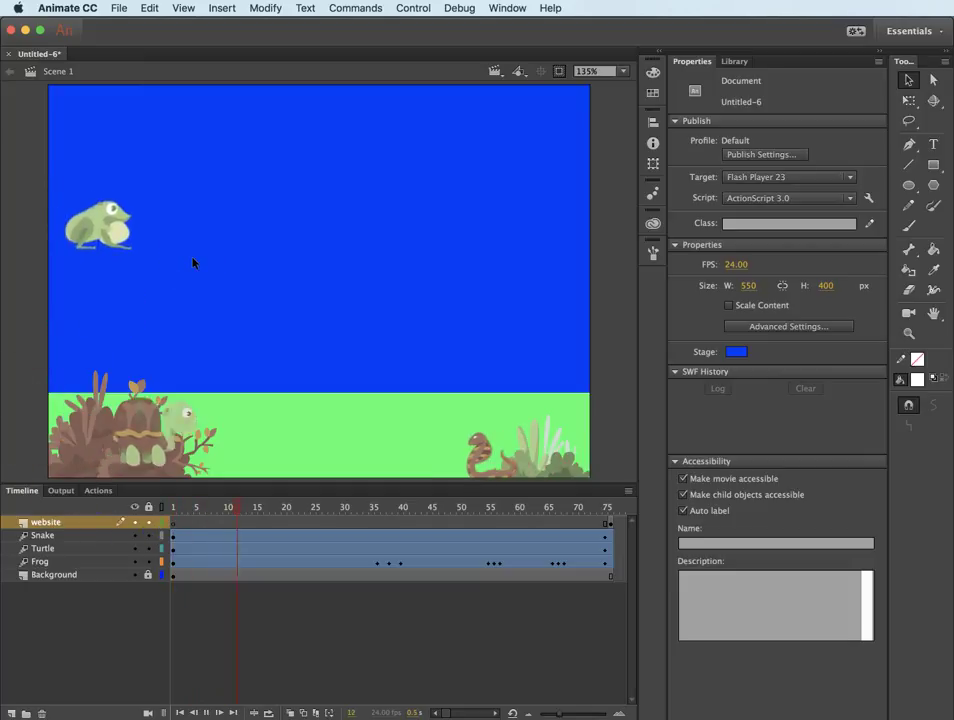